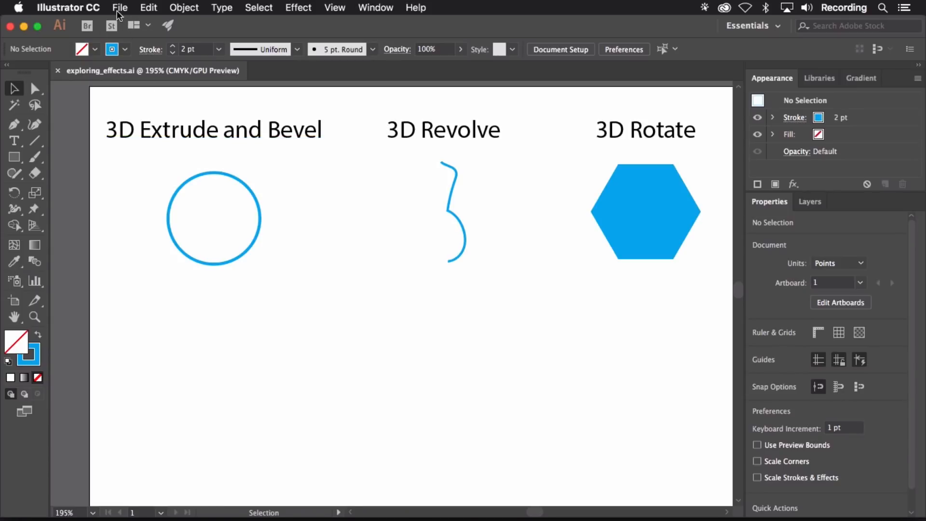
- Browse the Mobile, Web and Print presets for a new document, check Letter in landscape orientation, and close without creating one
left_click(118, 10)
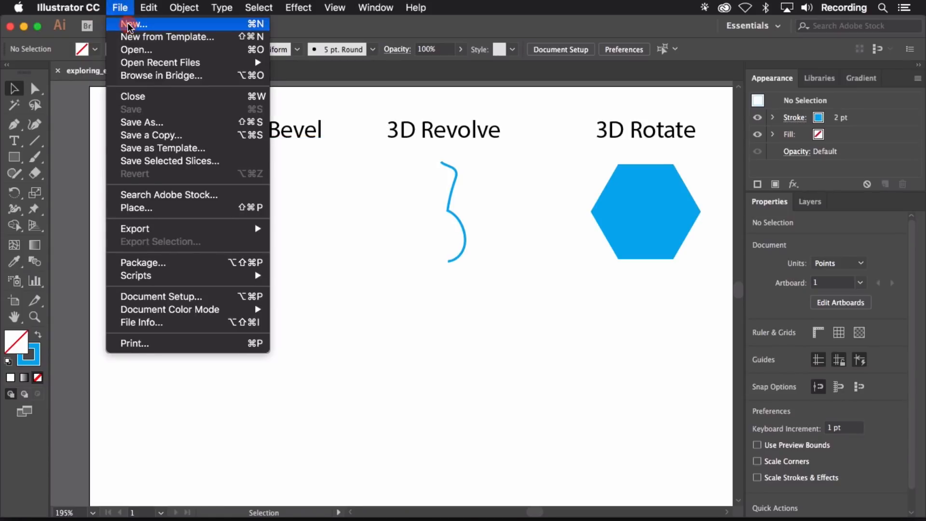
left_click(128, 25)
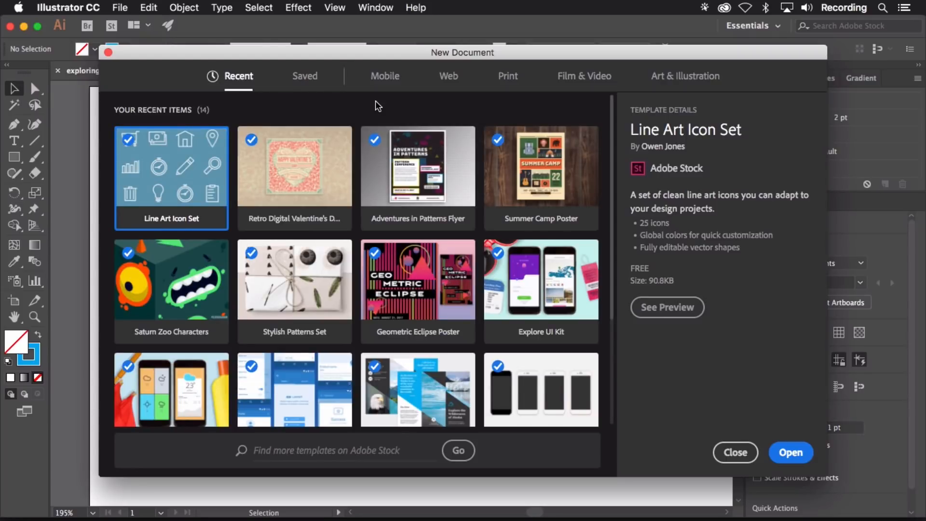
left_click(388, 77)
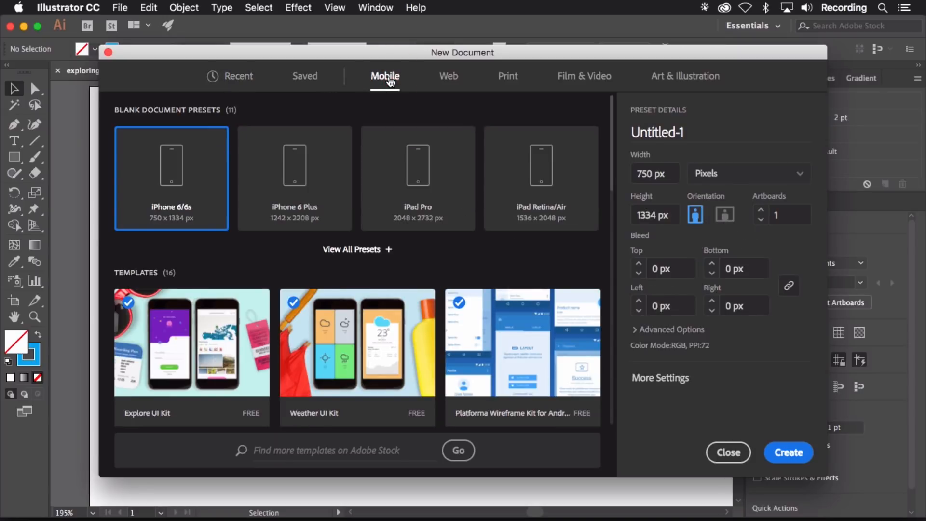
left_click(451, 78)
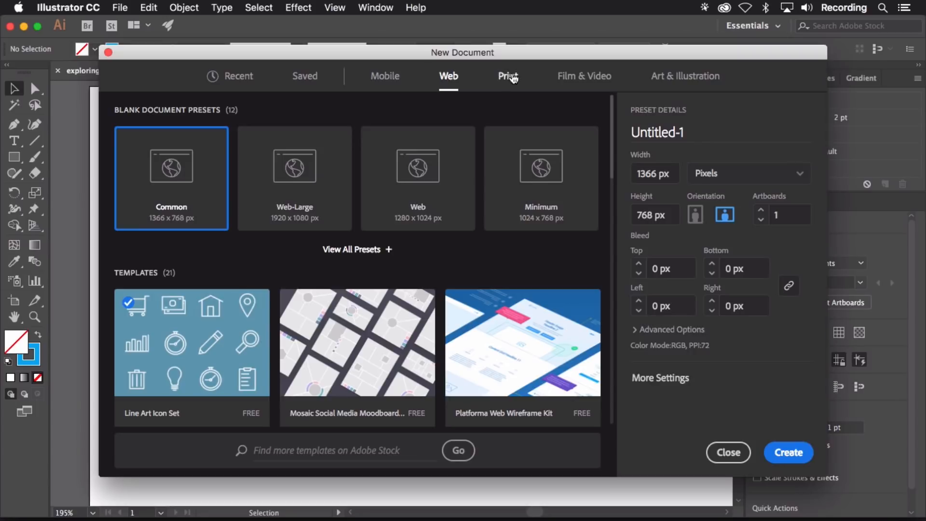
left_click(510, 77)
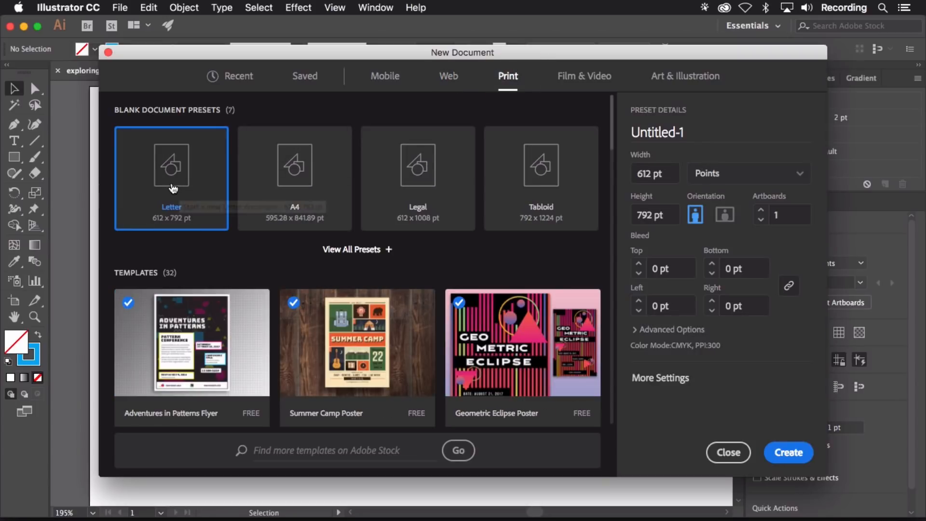
left_click(722, 216)
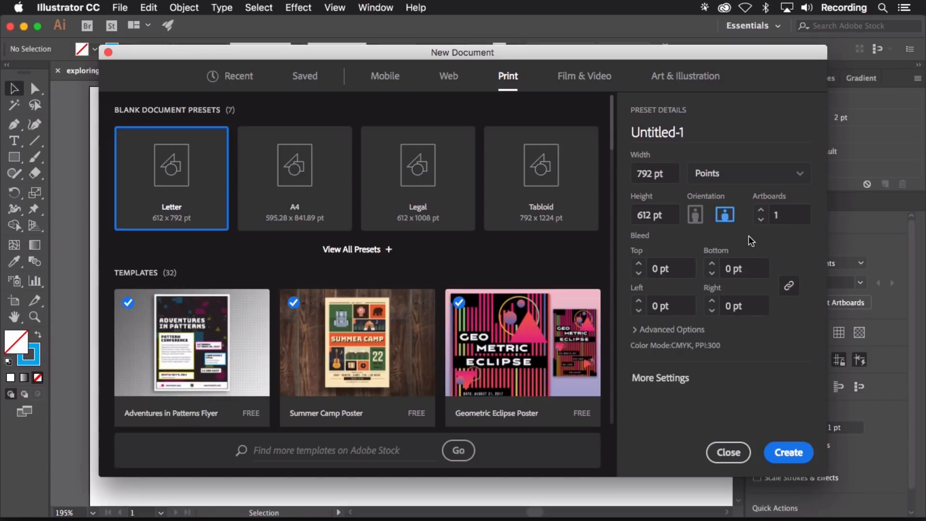
left_click(737, 453)
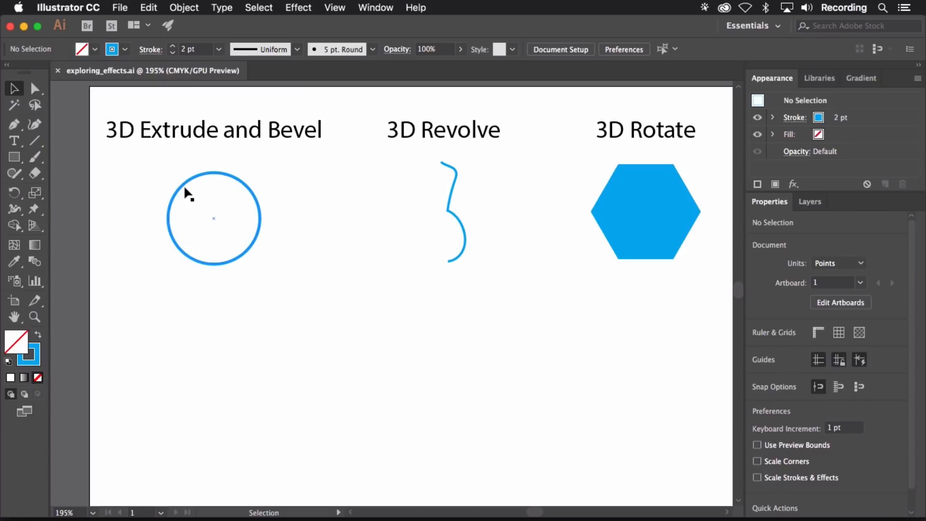
- Draw a circle about 93 pt in diameter with the Ellipse tool, centred below the existing circle
left_click(14, 158)
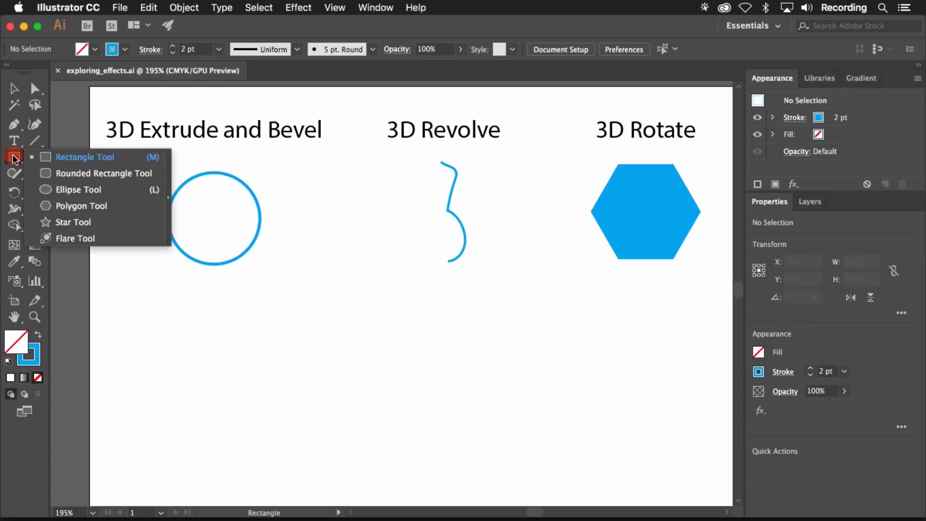
left_click_drag(13, 157, 102, 190)
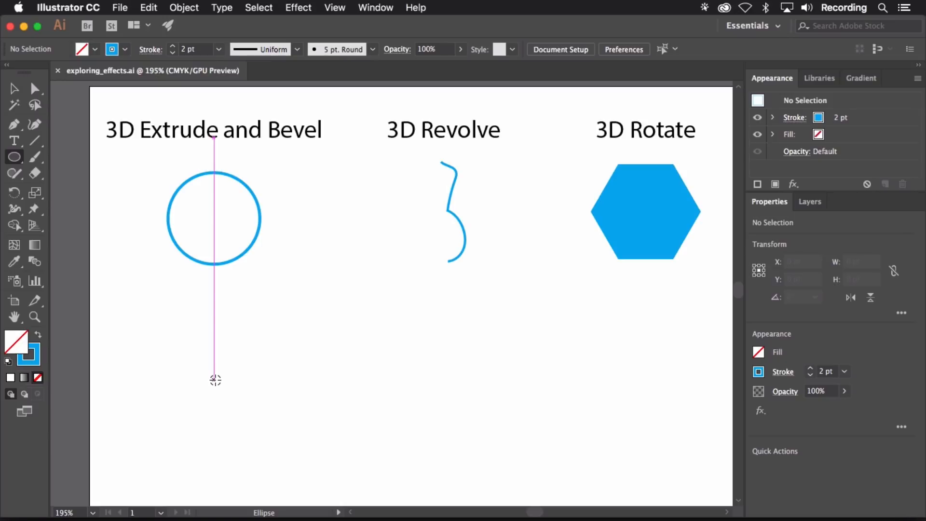
left_click_drag(215, 380, 167, 318)
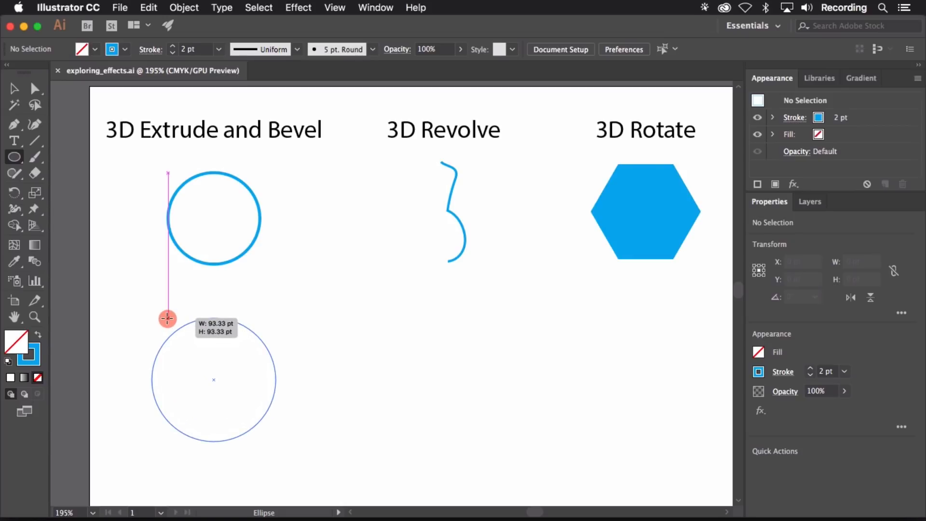
left_click_drag(168, 318, 167, 318)
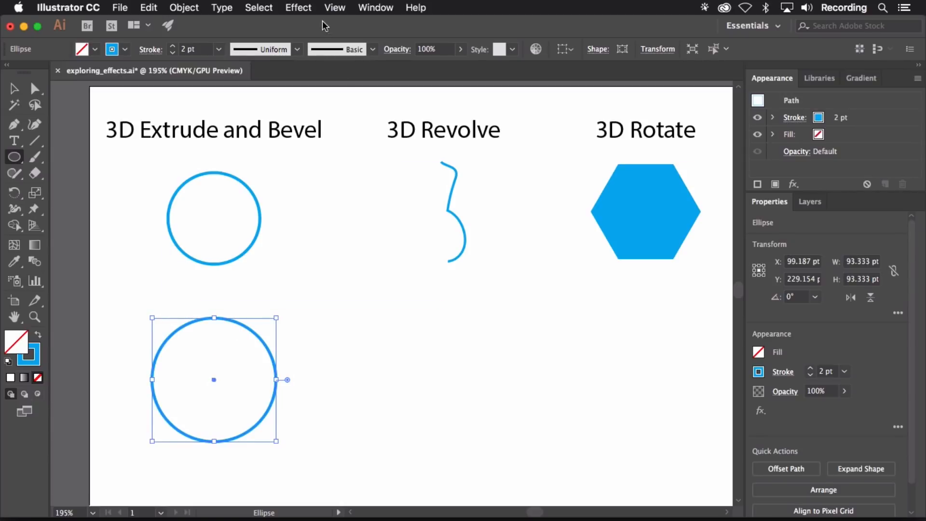
- Start the 3D Extrude & Bevel effect on the new circle with the preview enabled
left_click(302, 9)
mouse_move(325, 90)
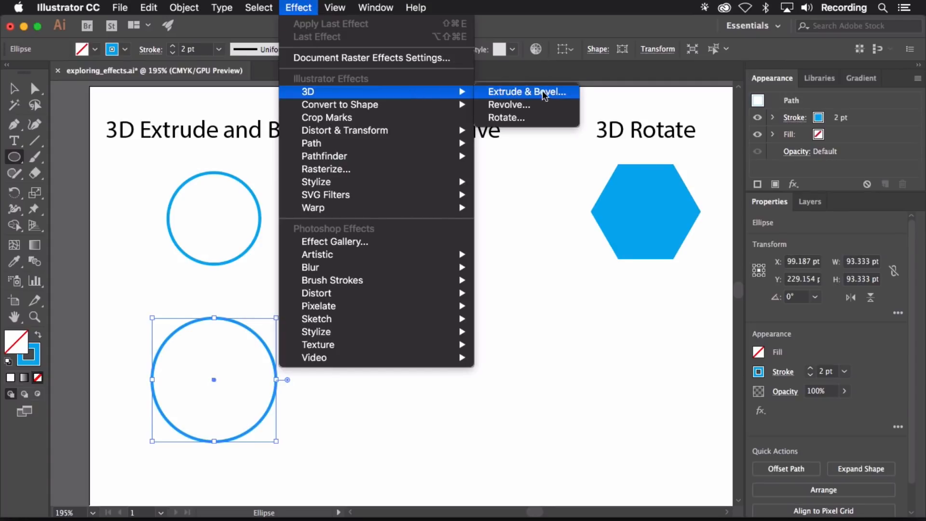
left_click(568, 97)
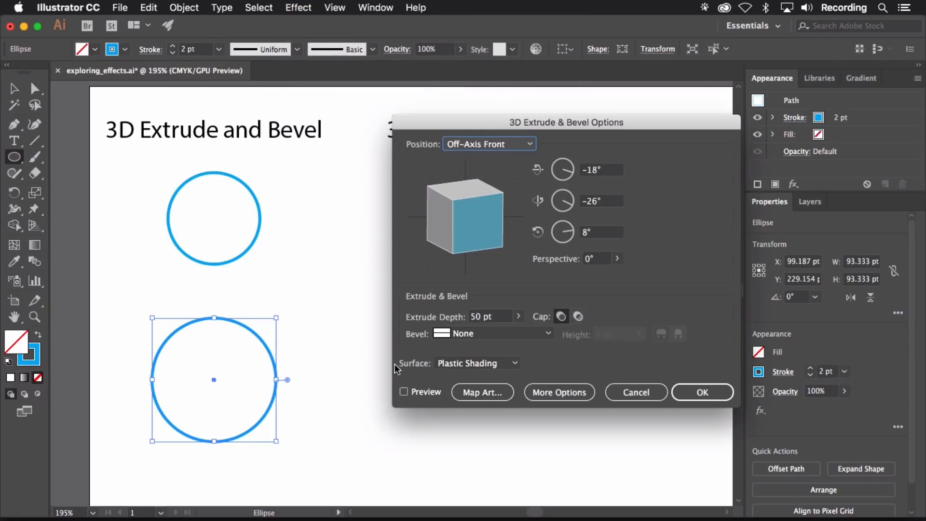
left_click(403, 392)
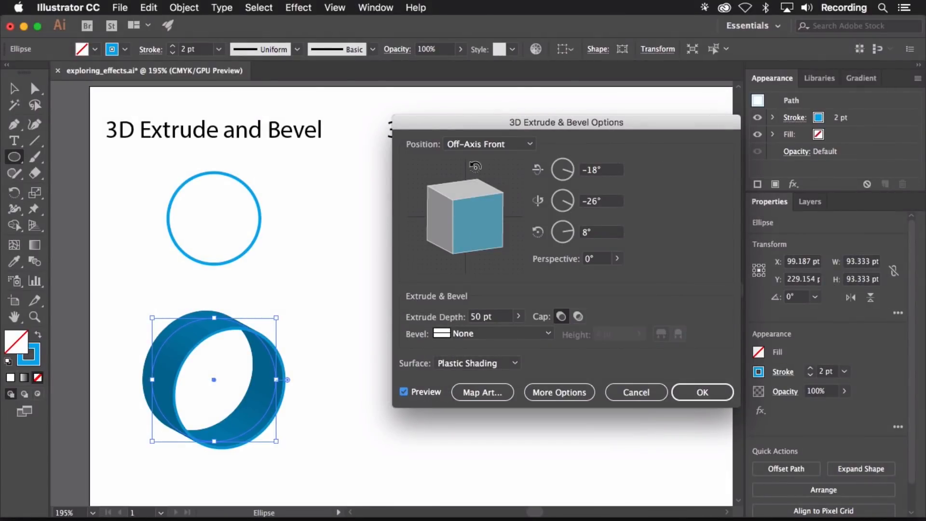
- Set the extrusion's position to Isometric Left, then rotate it freely to a custom rotation of about 10°, -42° and -9°
left_click(486, 144)
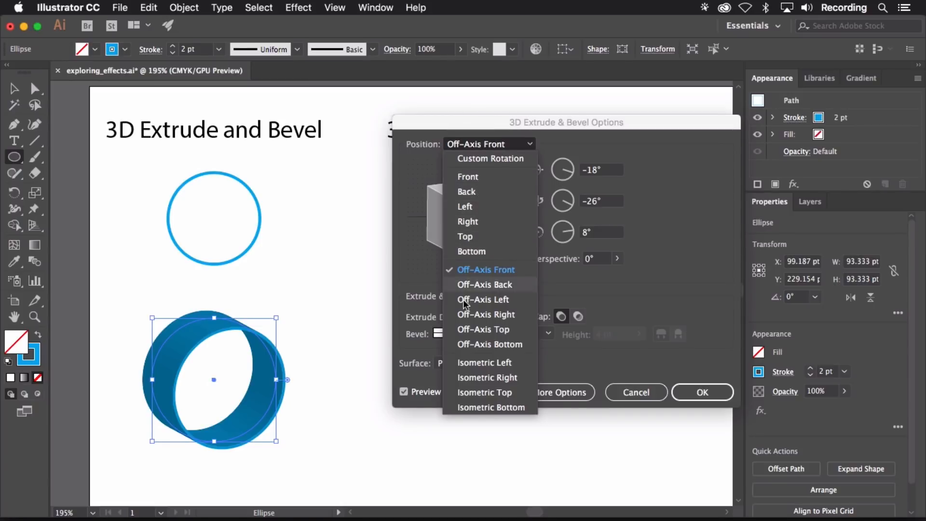
left_click(474, 361)
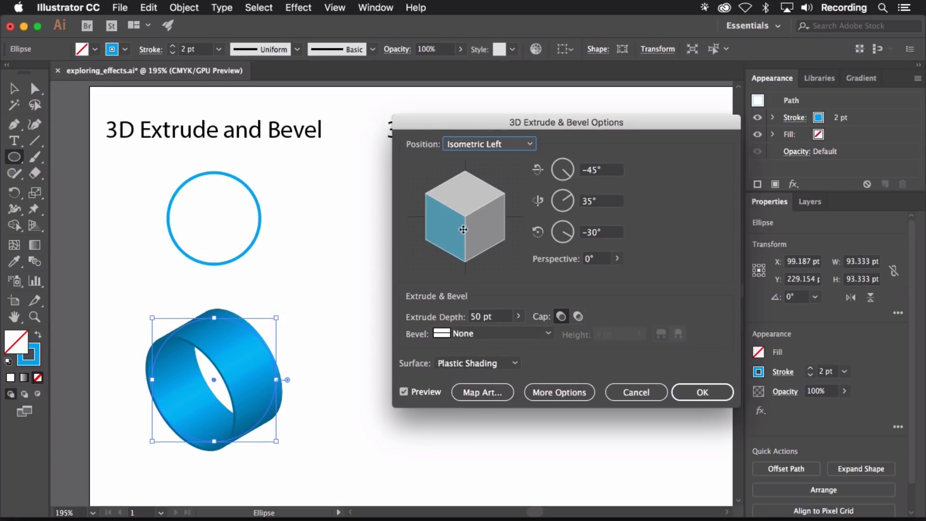
mouse_move(464, 230)
left_mouse_down()
mouse_move(476, 190)
mouse_move(502, 182)
mouse_move(493, 207)
left_mouse_up()
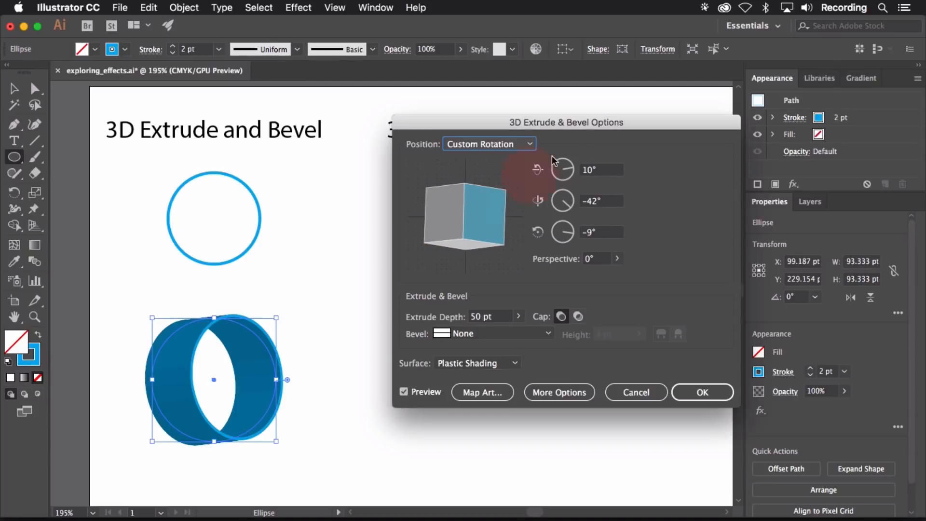
- Set the extrusion's rotation around the X axis to 5°
left_click(594, 172)
left_click(591, 170)
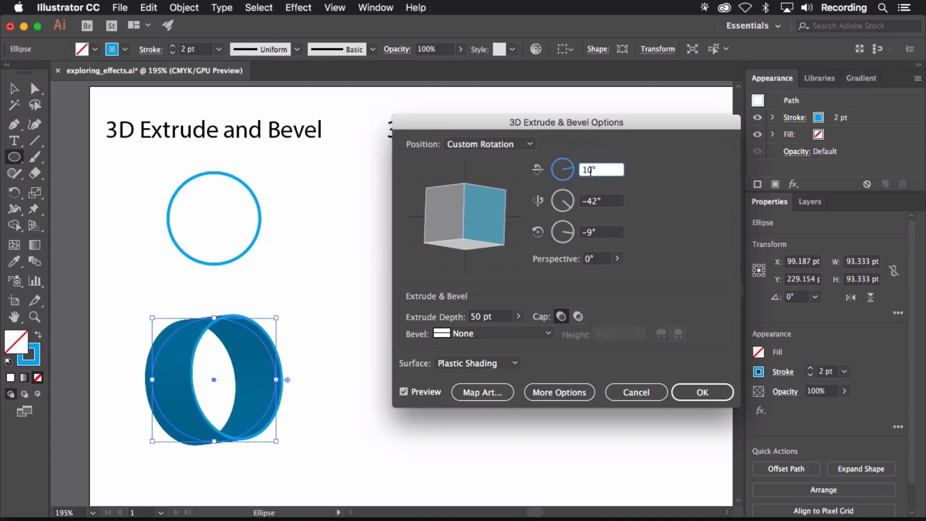
key("Up")
key("Up")
key("Up")
key("Up")
key("Up")
key("shift+Up")
key("shift+Up")
key("shift+Down")
key("shift+Down")
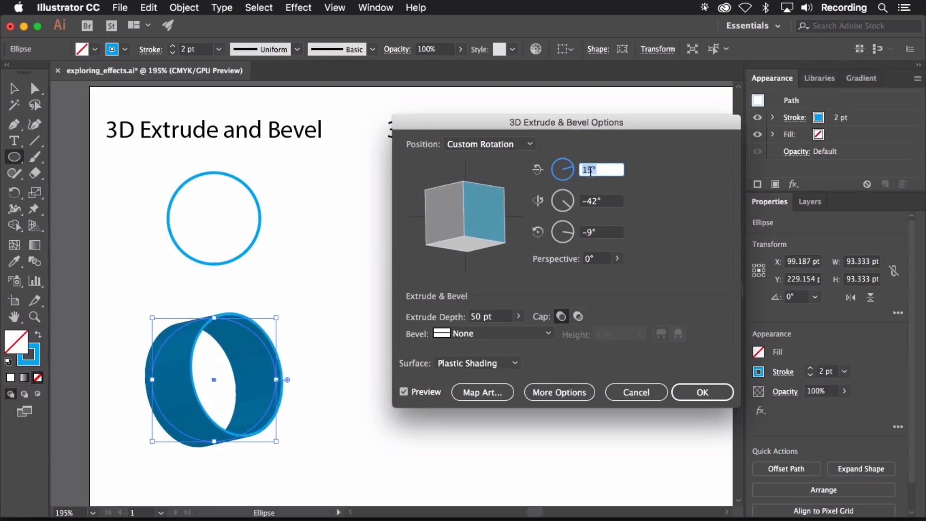
key("shift+Down")
key("shift+Down")
key("shift+Down")
key("shift+Up")
key("shift+Up")
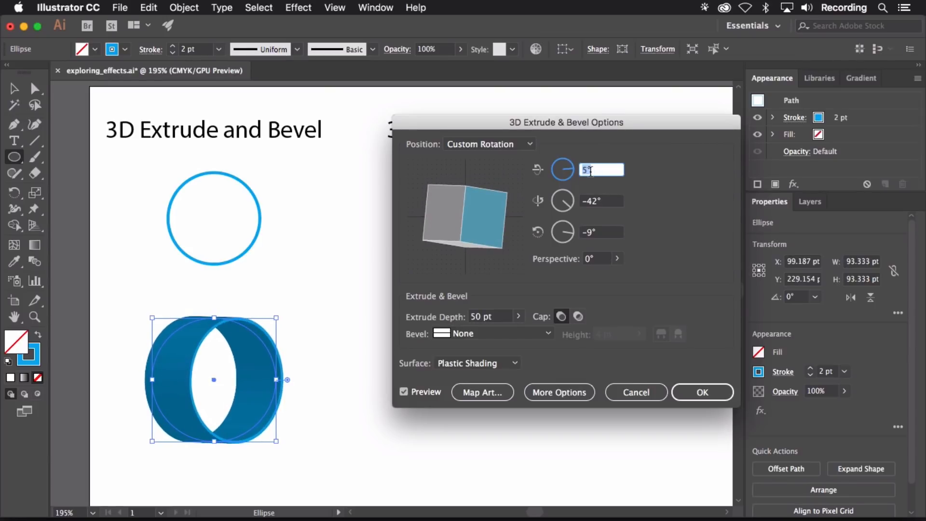
- Set the extrusion's rotation around the Y axis to -36°
left_click(594, 202)
key("shift+Down")
key("shift+Down")
key("shift+Up")
key("shift+Up")
key("shift+Up")
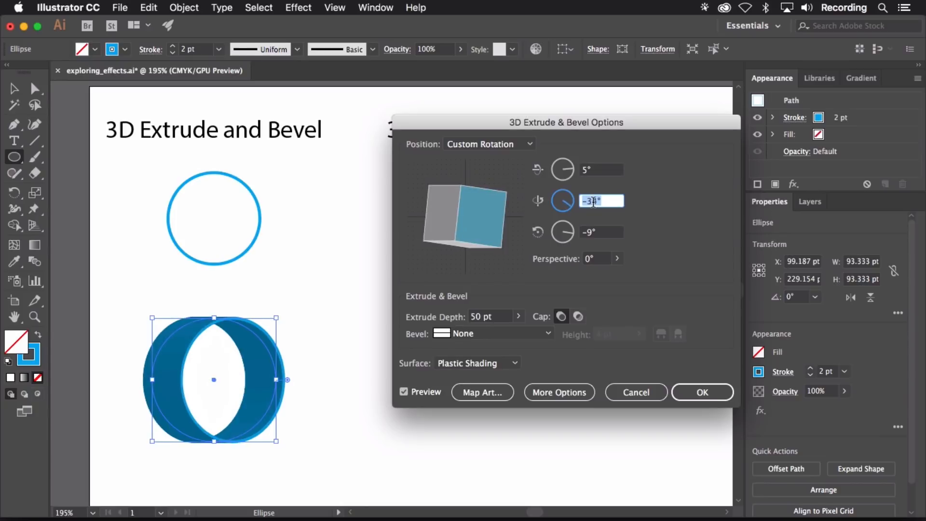
key("Down")
key("Down")
key("Down")
key("Down")
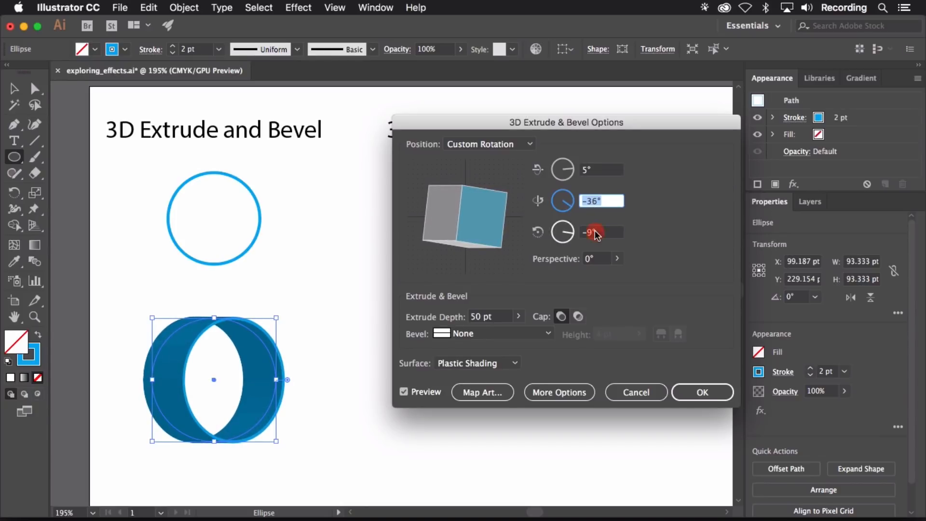
- Set the extrusion's rotation around the Z axis to -25°
left_click(596, 233)
key("Up")
key("Up")
key("Up")
key("Up")
key("Up")
key("Up")
key("Down")
key("Down")
key("Down")
key("Down")
key("Down")
key("Down")
key("Down")
key("Down")
key("Down")
key("Down")
key("Down")
key("Down")
key("Down")
key("Down")
key("Down")
key("Down")
key("Down")
key("Down")
key("Down")
key("Down")
key("Down")
key("Down")
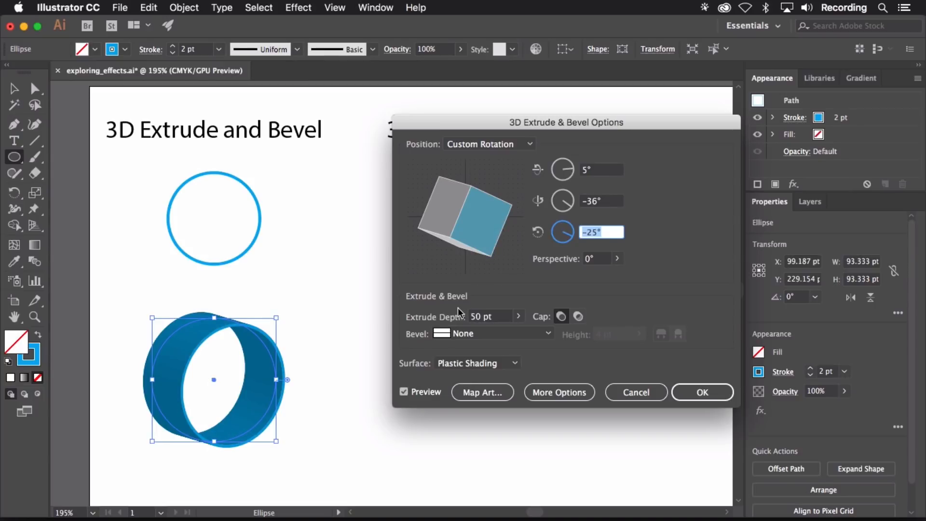
- Set the extrude depth of the circle to 72 pt
left_click(480, 319)
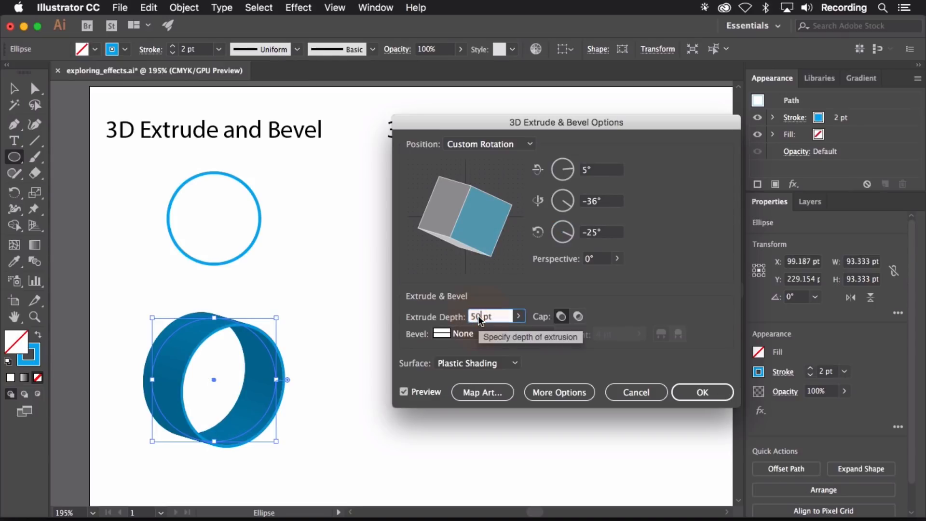
key("Up")
key("Up")
key("Up")
key("Up")
key("Up")
key("Up")
key("Up")
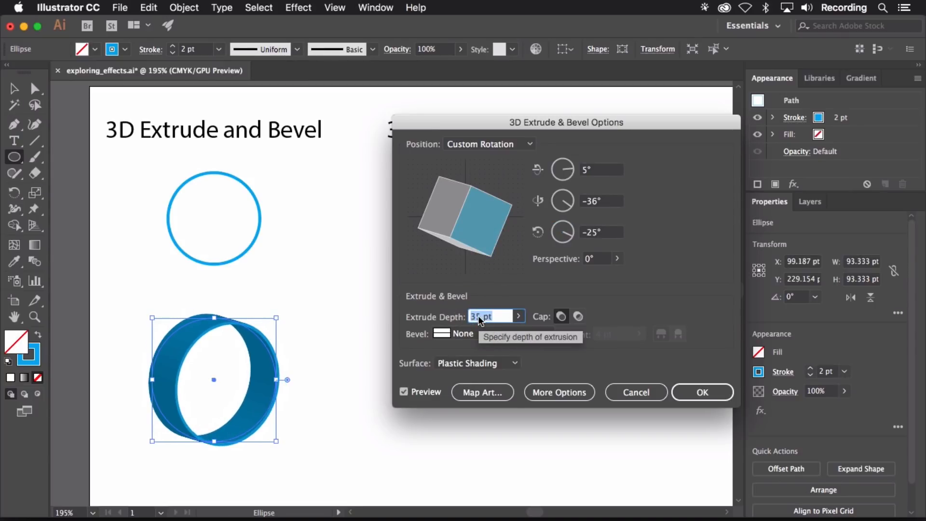
key("Up")
key("Up")
key("Up")
key("Up")
key("Up")
key("Up")
key("Up")
key("Up")
key("Up")
key("Up")
key("Up")
key("Up")
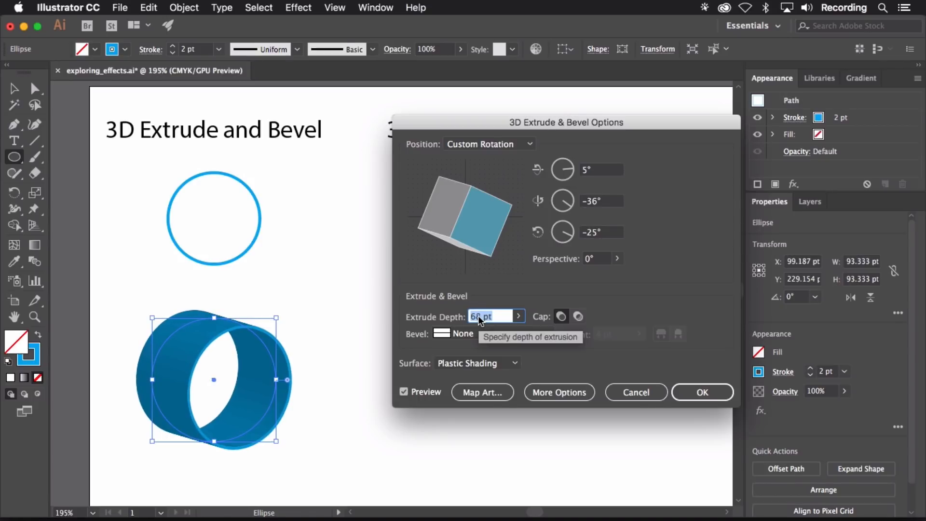
key("Up")
key("Up")
key("Up")
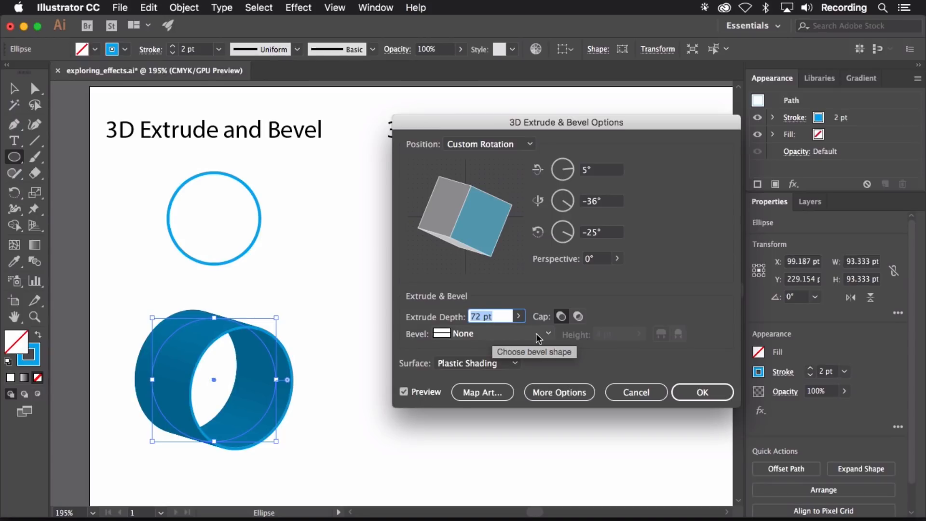
- Apply a Classic bevel with a height of 9 pt to the extruded circle and set it to Bevel Extent Out
left_click(550, 334)
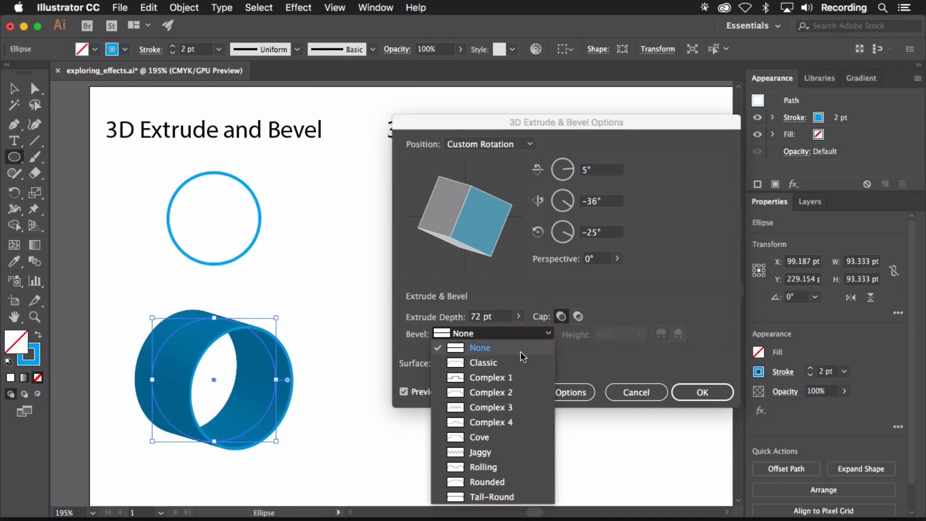
left_click(499, 365)
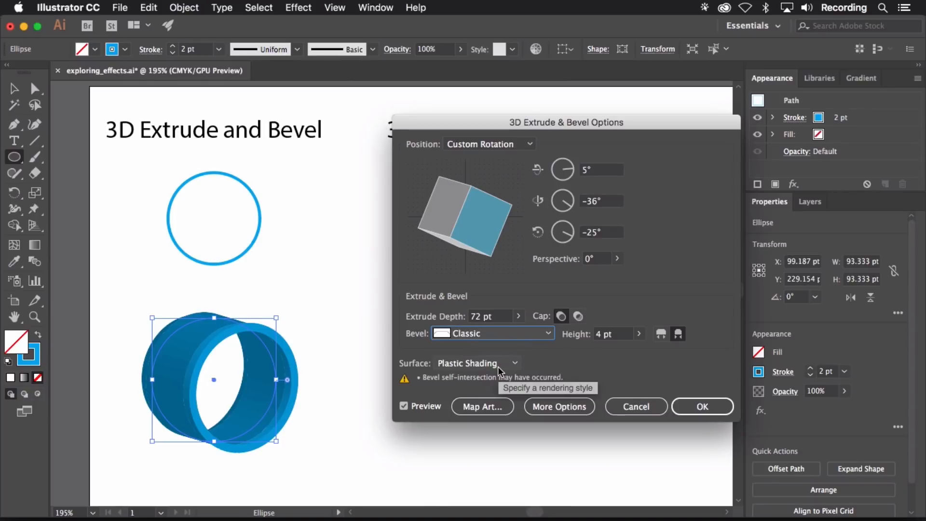
left_click(618, 337)
key("Up")
key("Up")
key("Up")
key("Up")
key("Up")
key("Up")
key("Up")
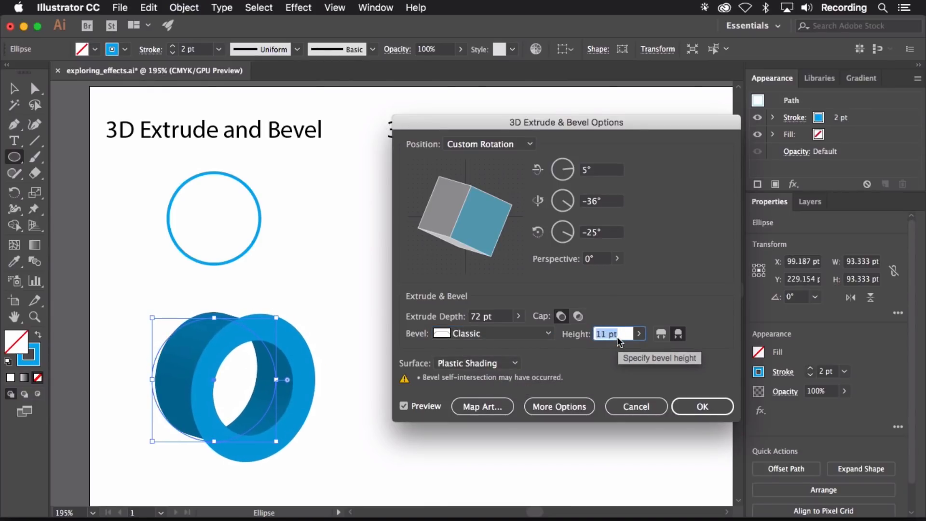
key("Down")
key("Down")
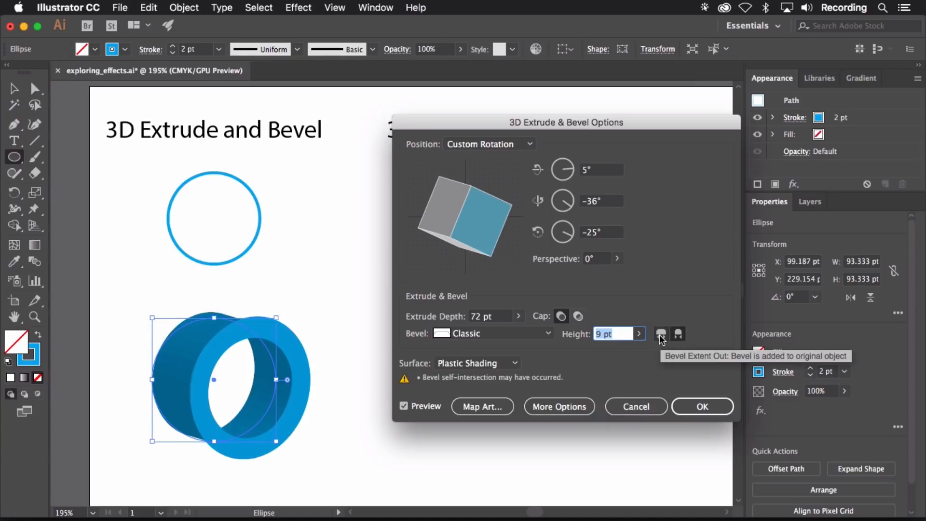
left_click(659, 335)
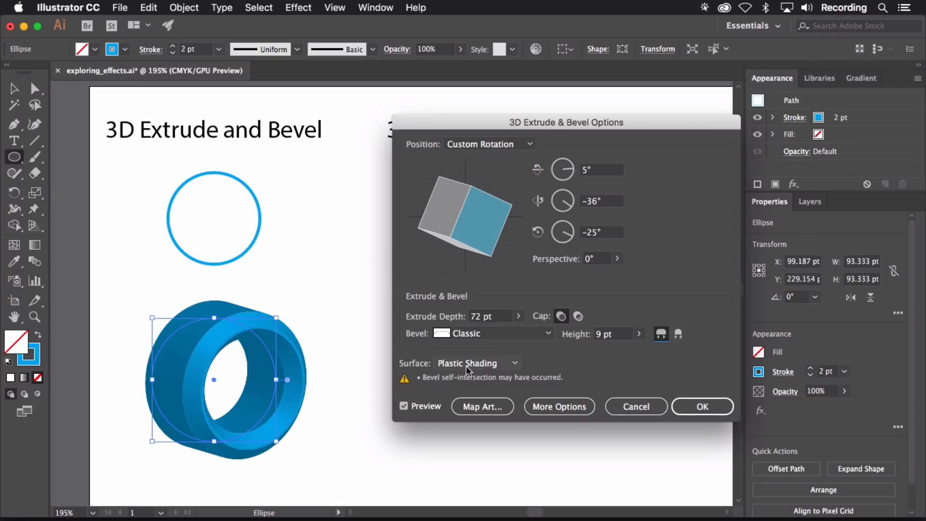
- Try Diffuse Shading as the surface of the extruded circle, then set the surface to Wireframe
left_click(515, 365)
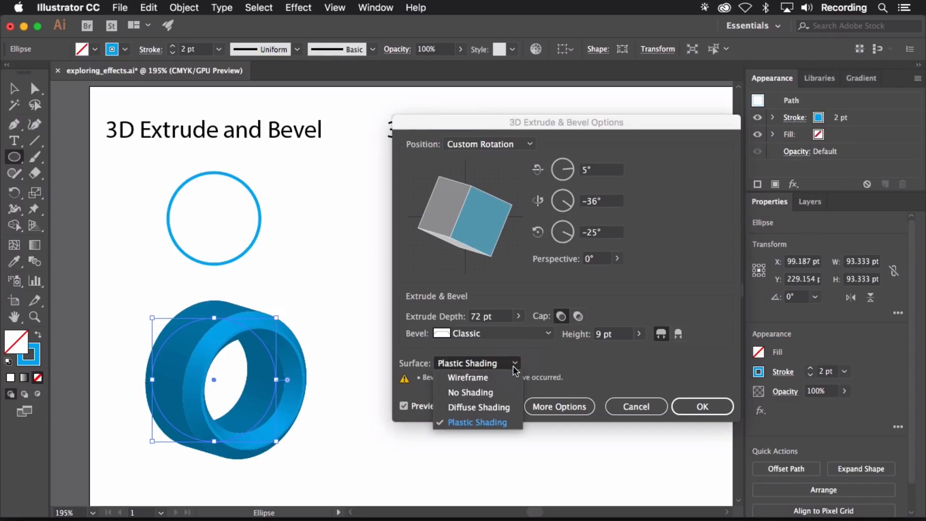
left_click(492, 407)
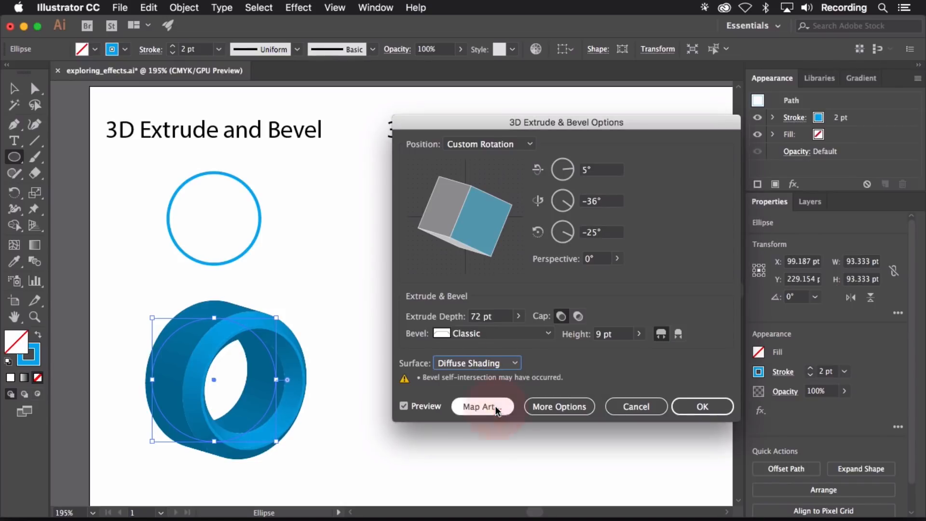
left_click(483, 367)
left_click(485, 380)
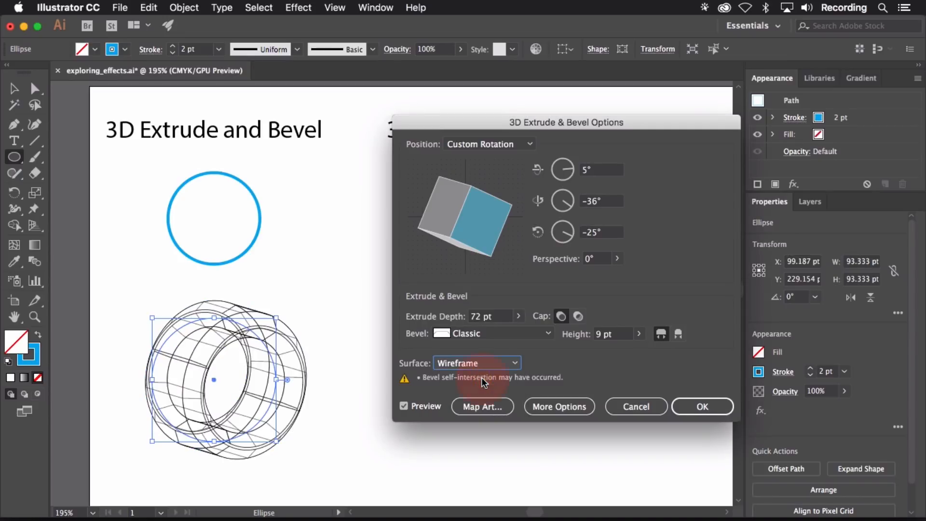
- Set the surface of the extruded circle to Diffuse Shading and apply the 3D Extrude & Bevel effect
left_click(514, 363)
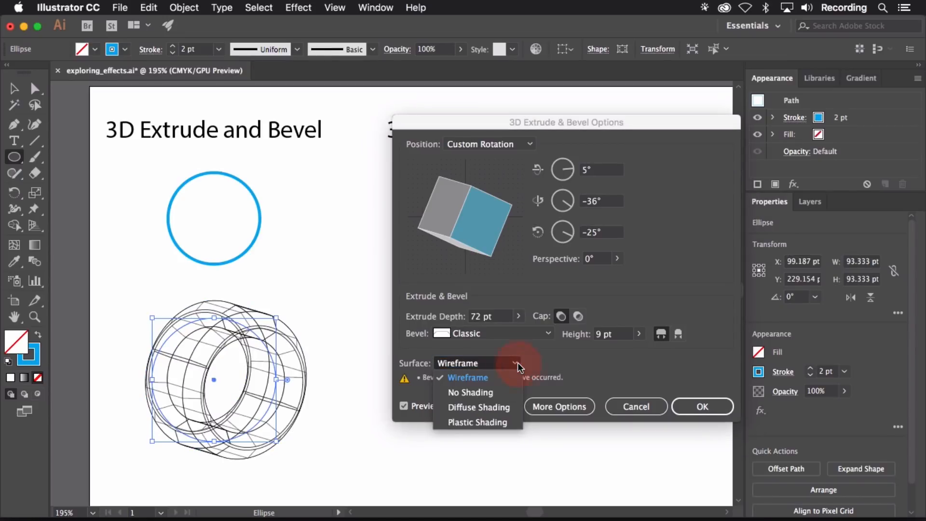
left_click(487, 408)
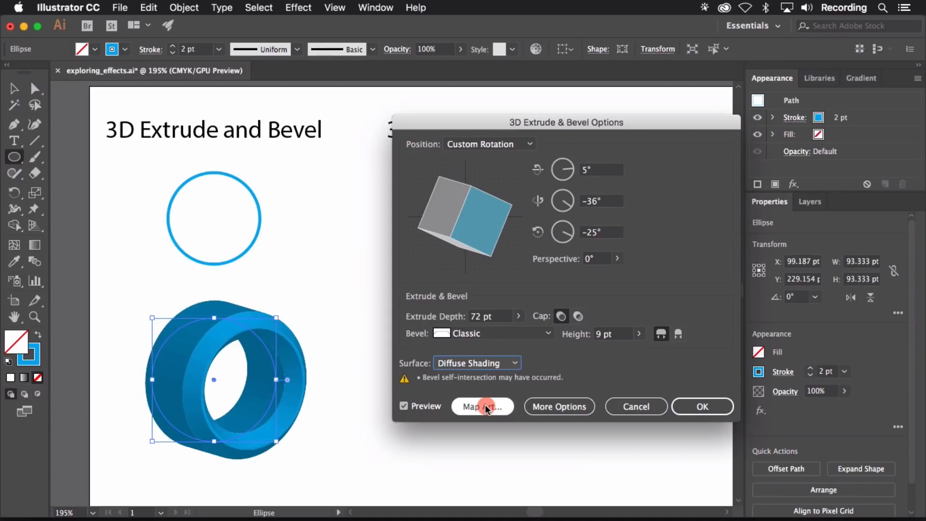
left_click(484, 414)
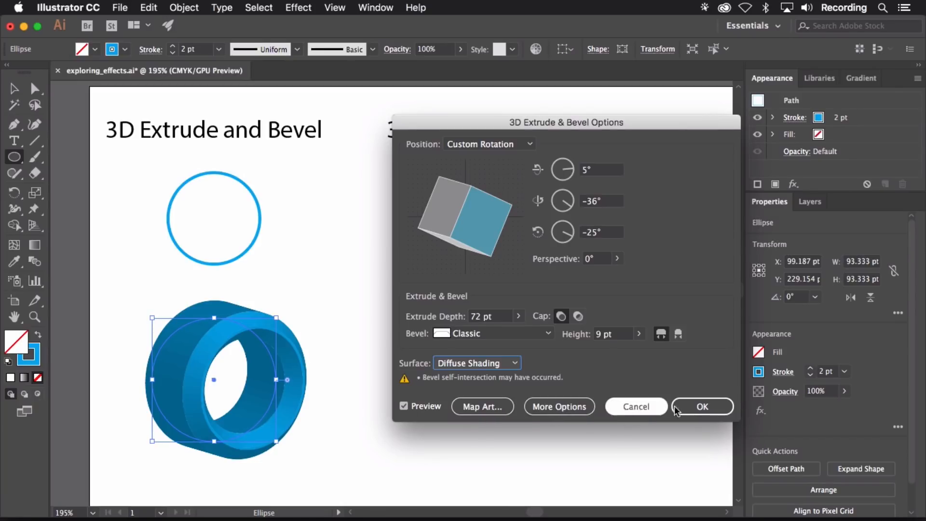
left_click(698, 408)
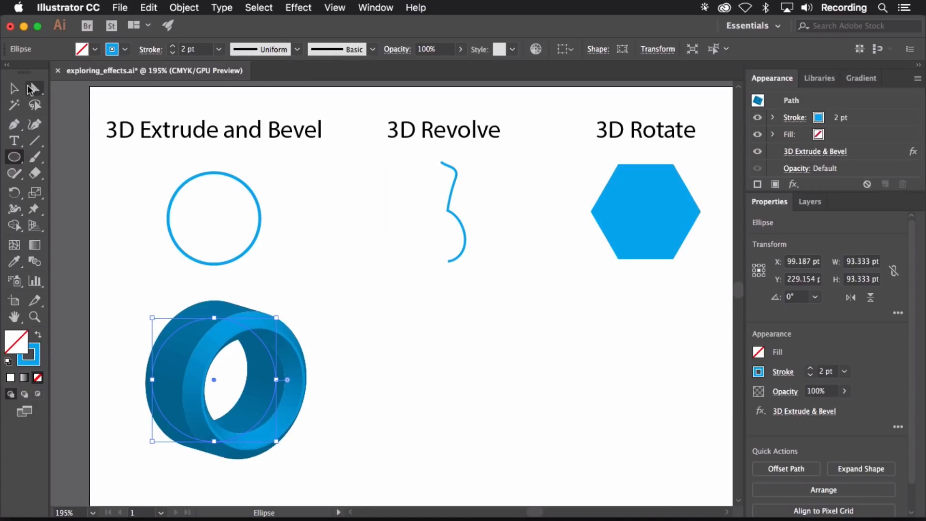
- Set the Pencil tool's fidelity one notch closer to Smooth and draw a two-lobed curve about 21 by 86 pt below the 3D Revolve profile
left_click(14, 88)
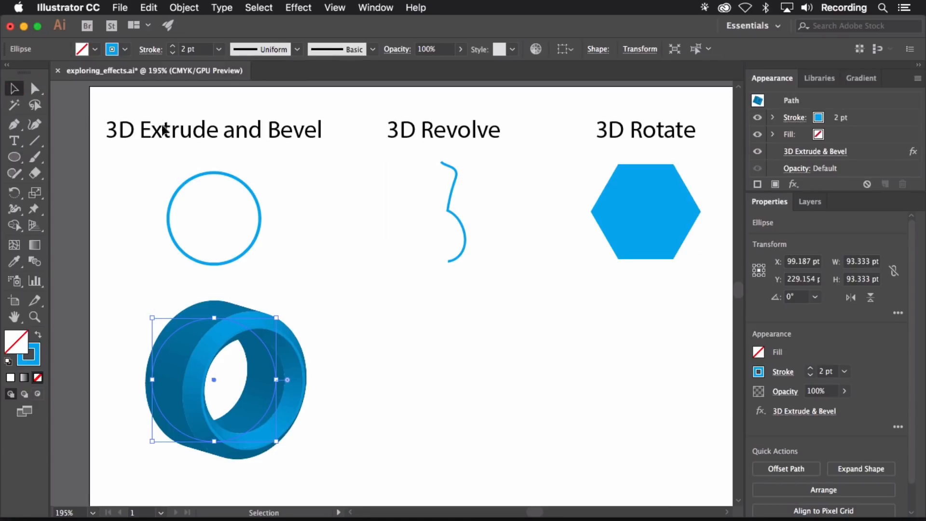
left_click(449, 192)
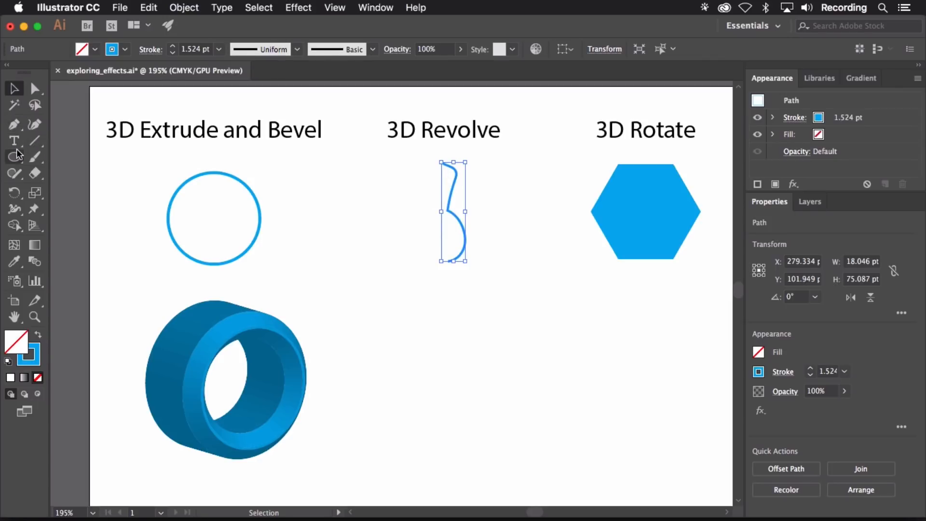
left_click(13, 173)
left_click_drag(13, 175, 86, 193)
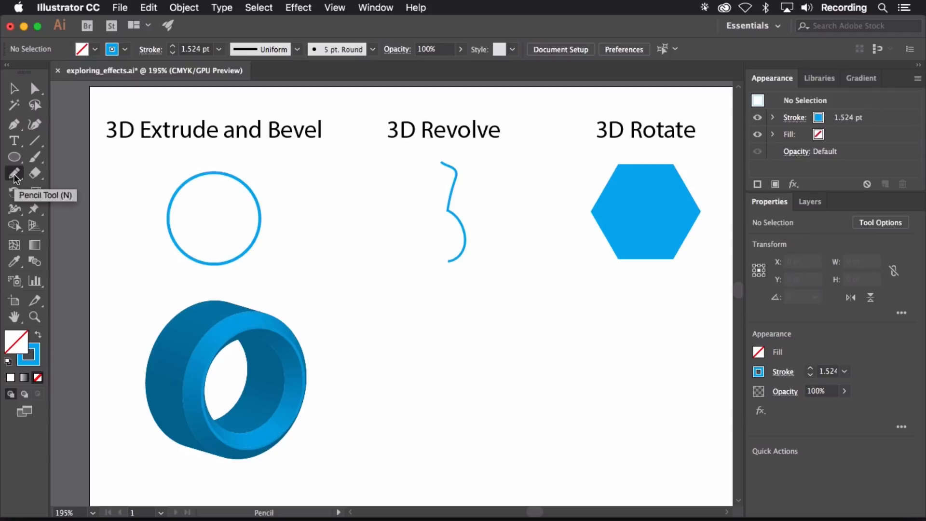
double_click(14, 175)
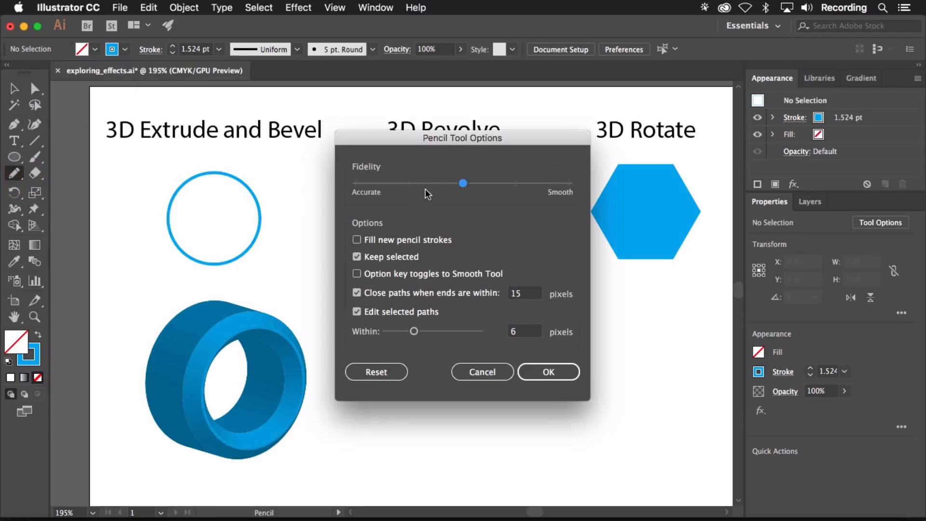
left_click_drag(464, 184, 519, 187)
left_click(550, 371)
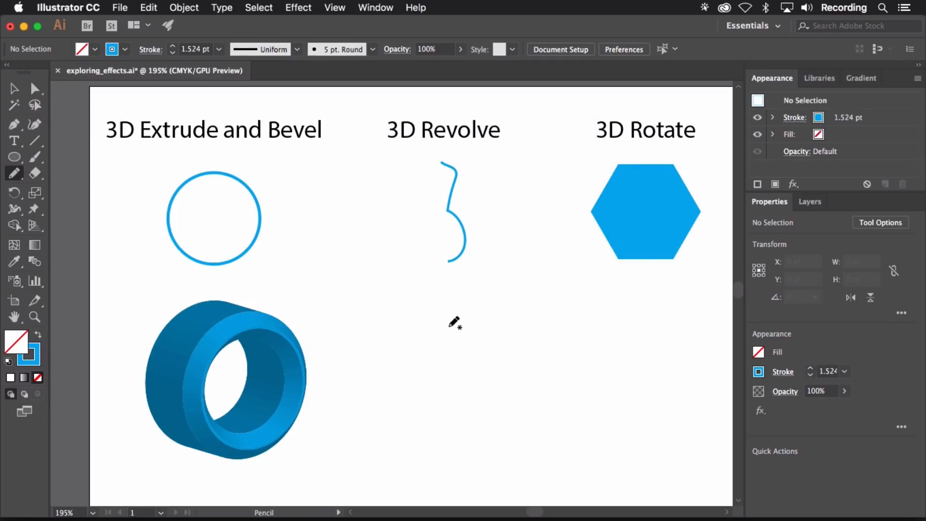
mouse_move(452, 320)
left_mouse_down()
mouse_move(474, 346)
mouse_move(461, 371)
mouse_move(476, 378)
mouse_move(480, 408)
mouse_move(462, 431)
left_mouse_up()
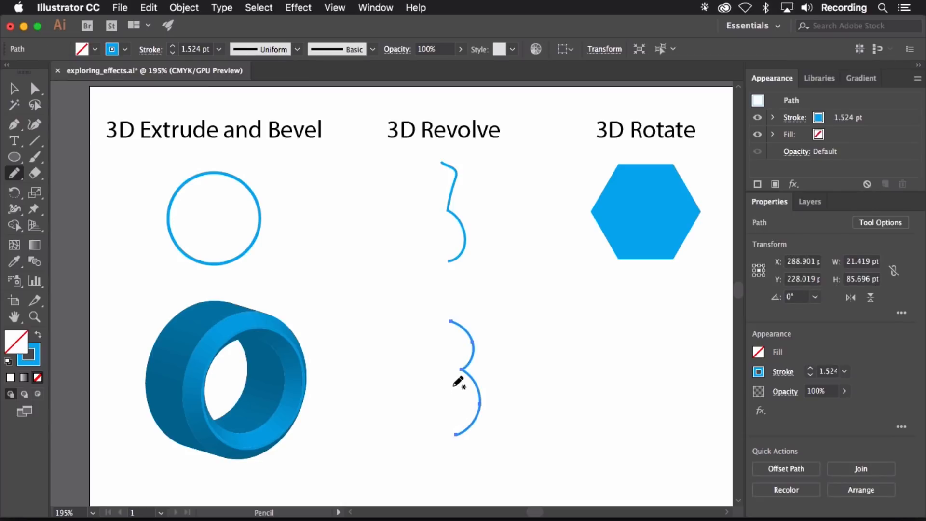
left_click(13, 88)
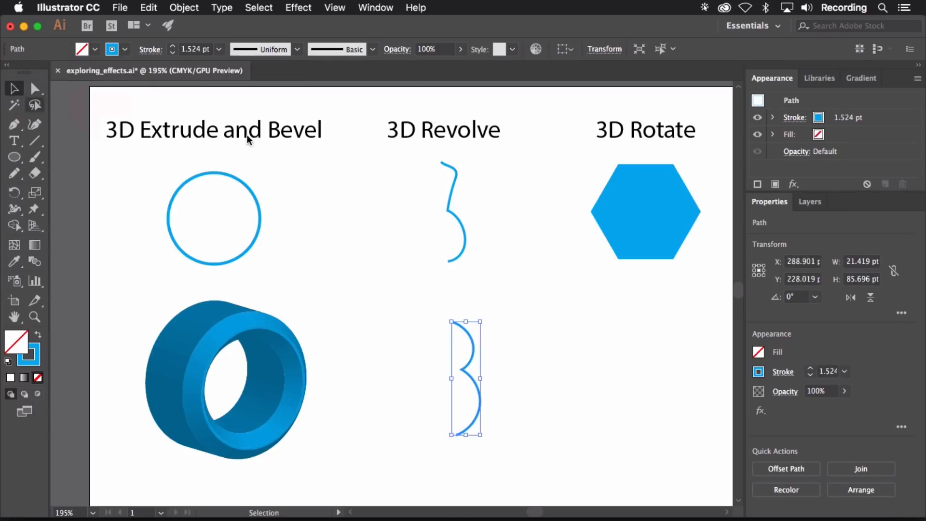
- Apply the 3D Revolve effect to the profile curve under the 3D Revolve heading with a custom rotation of about -32°, -59° and 14°
left_click(452, 185)
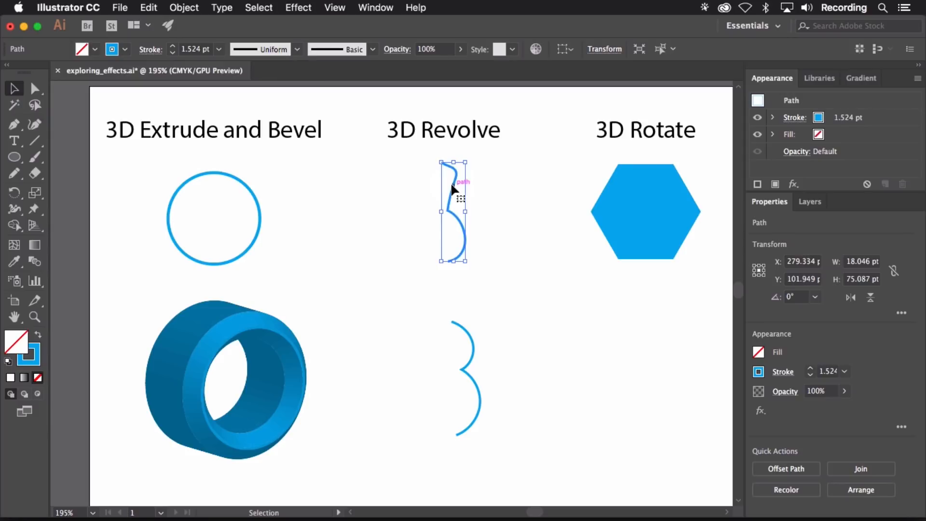
left_click(298, 8)
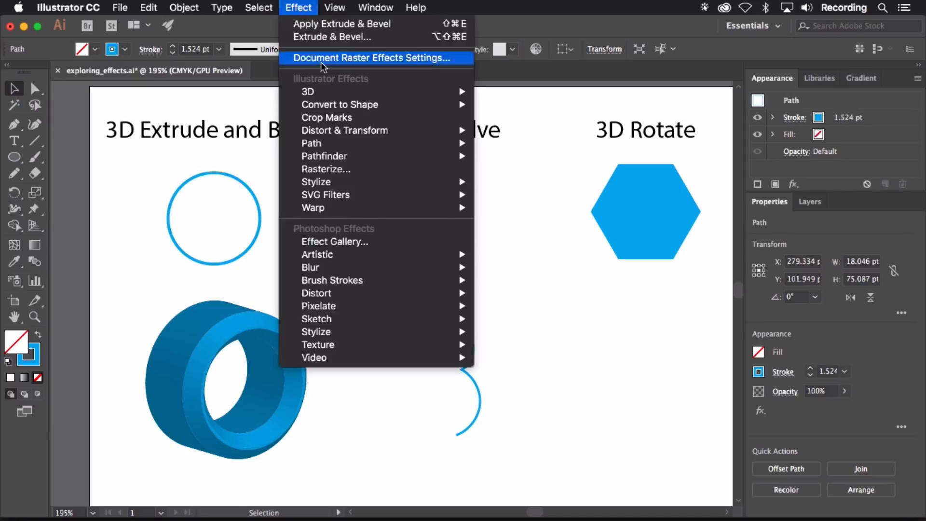
mouse_move(335, 91)
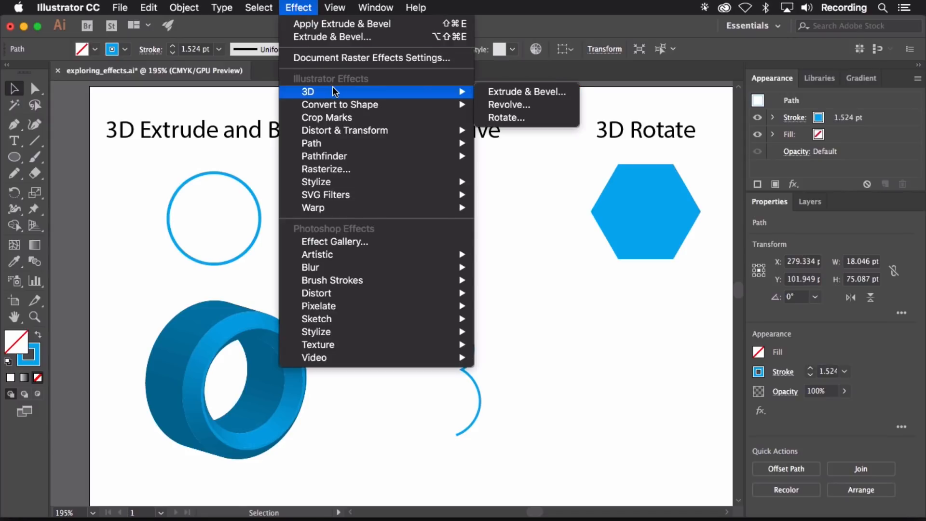
left_click(519, 107)
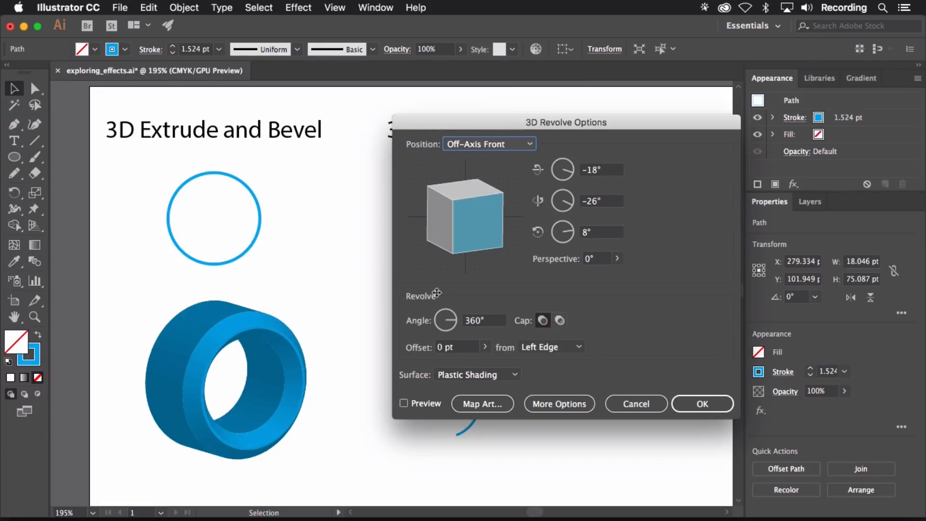
left_click(419, 399)
left_click_drag(464, 119, 591, 111)
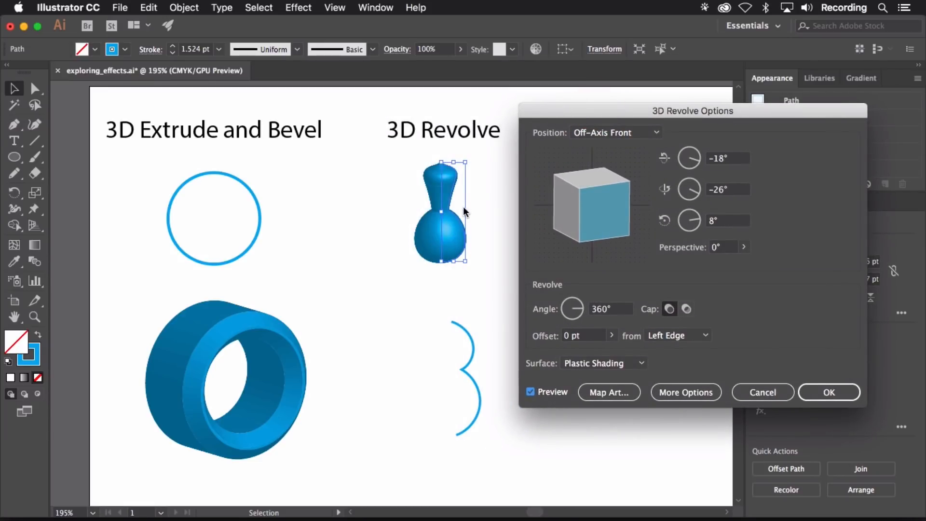
left_click_drag(595, 192, 614, 189)
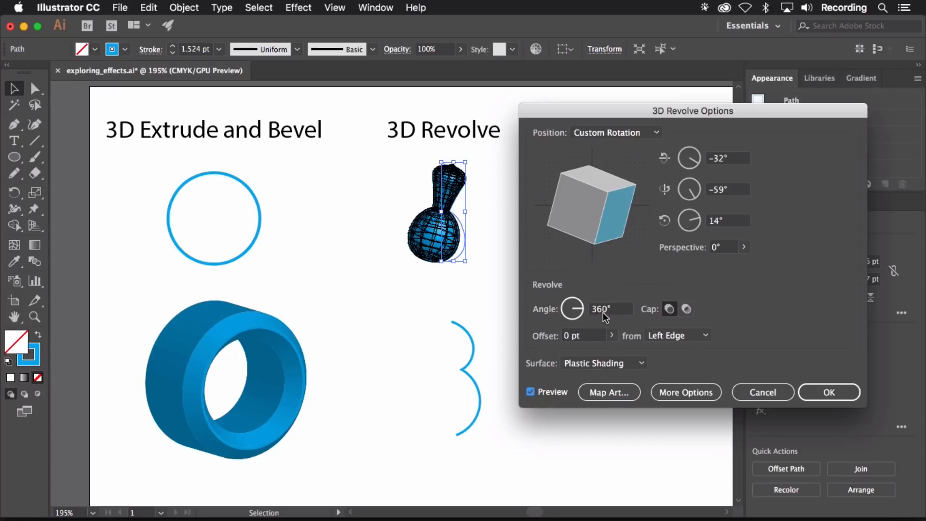
left_click(826, 392)
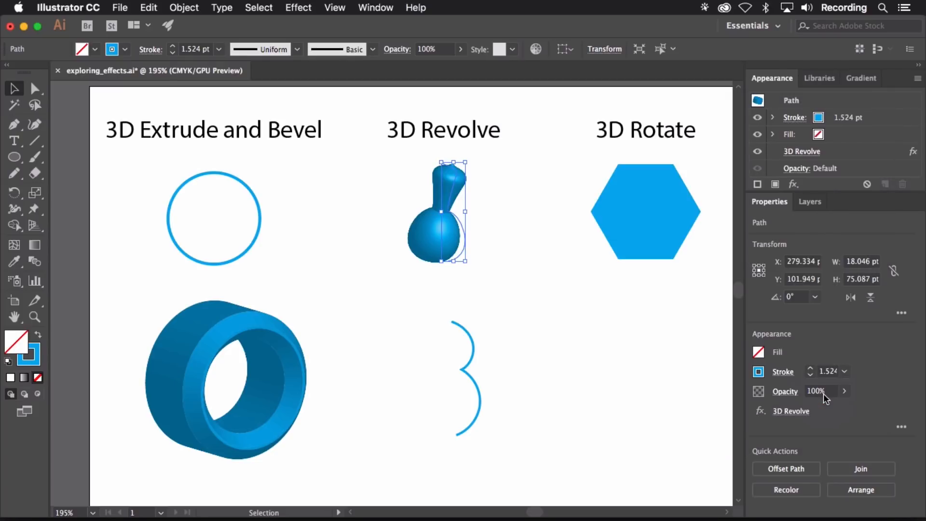
- Create a six-sided polygon with a 50 pt radius below the existing 3D Rotate hexagon
left_click(649, 230)
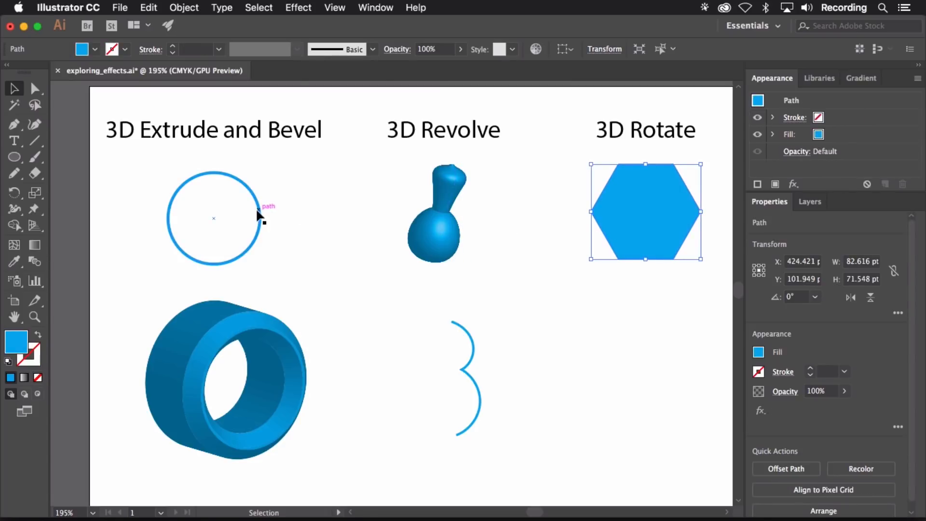
left_click(11, 159)
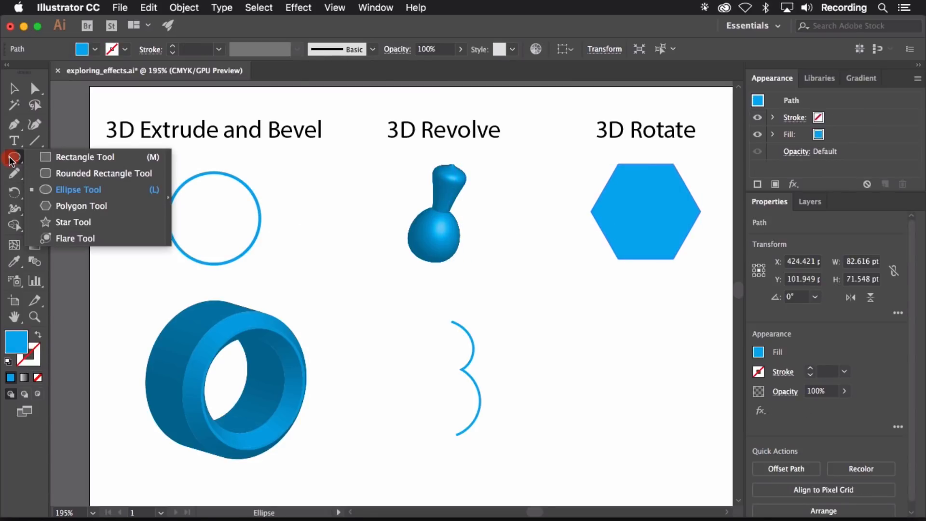
left_click_drag(11, 160, 85, 208)
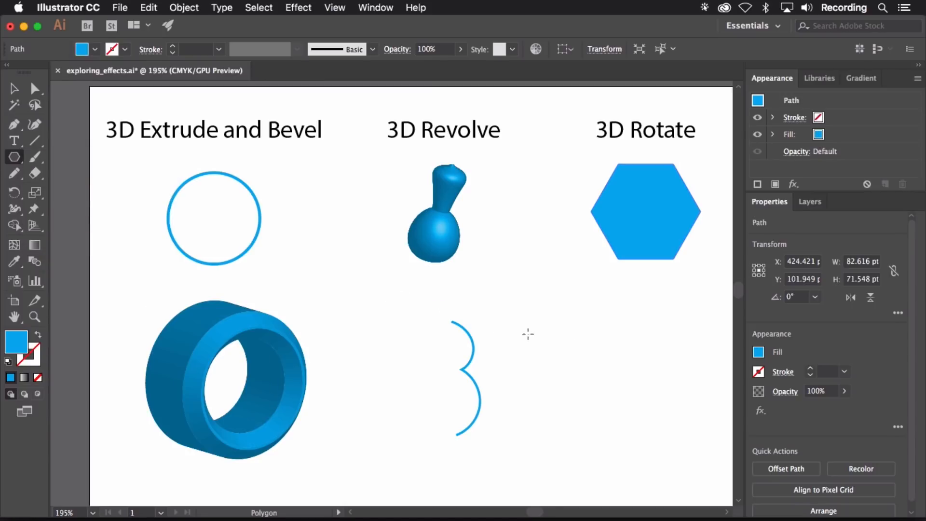
left_click(612, 344)
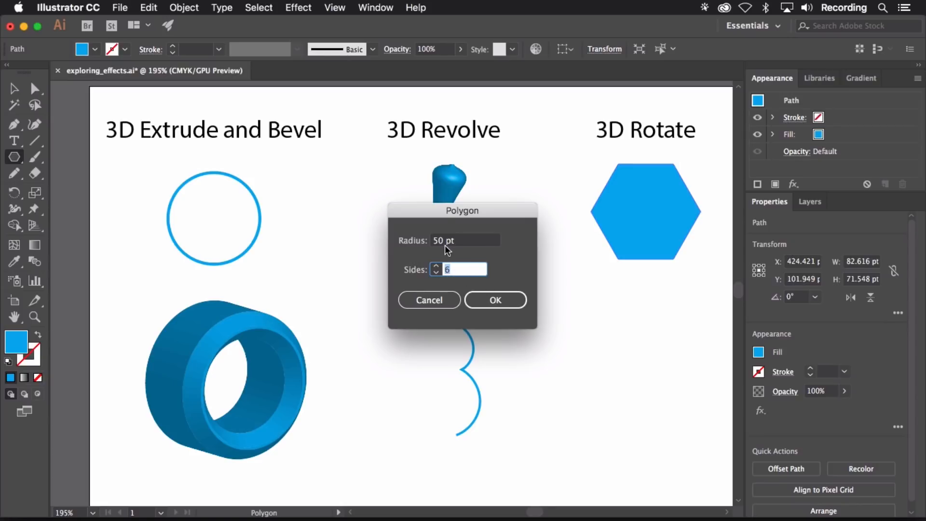
left_click(497, 300)
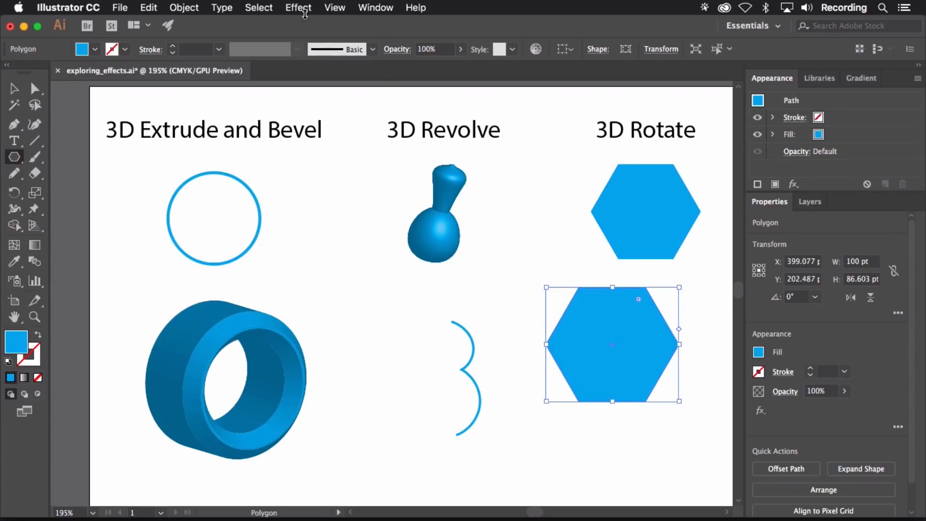
- Apply the 3D Rotate effect to the new hexagon with a custom rotation of about 8°, -17° and 0°
left_click(298, 8)
mouse_move(336, 92)
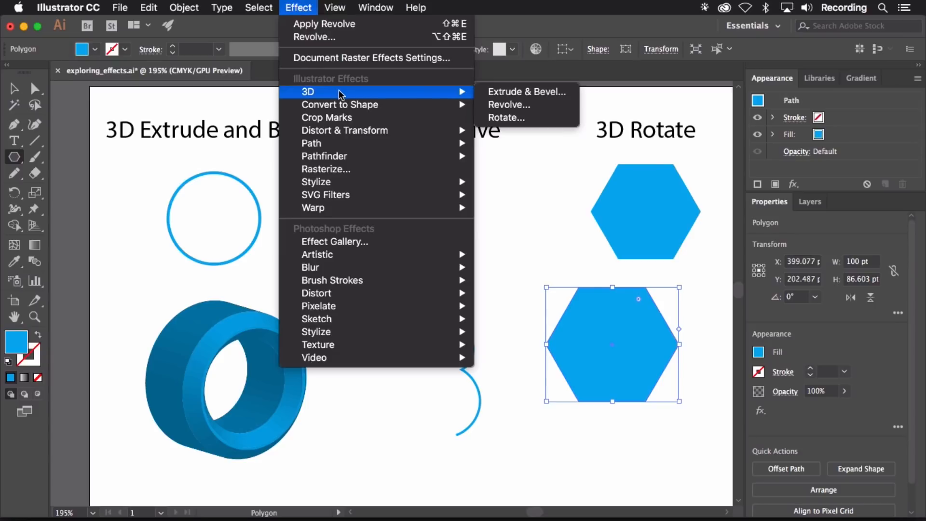
left_click(516, 117)
left_click_drag(572, 112, 227, 128)
left_click(198, 341)
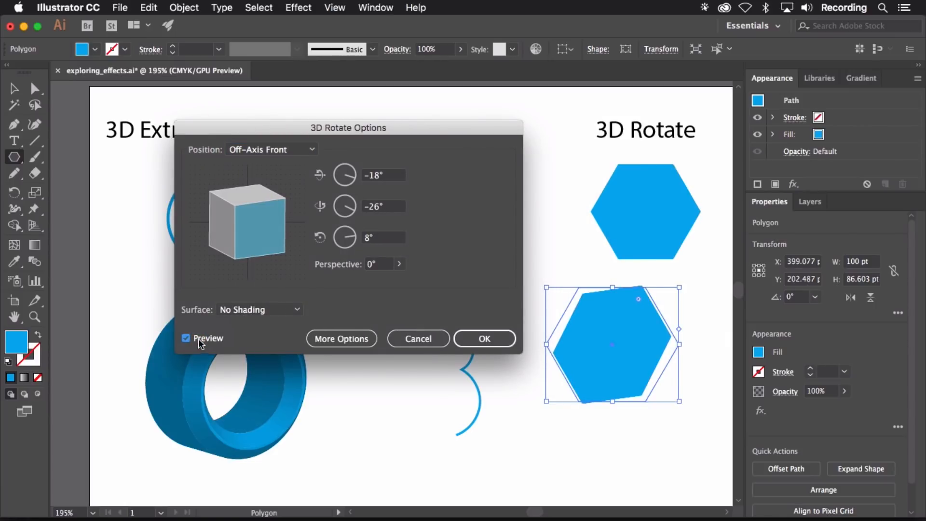
left_click_drag(260, 220, 254, 202)
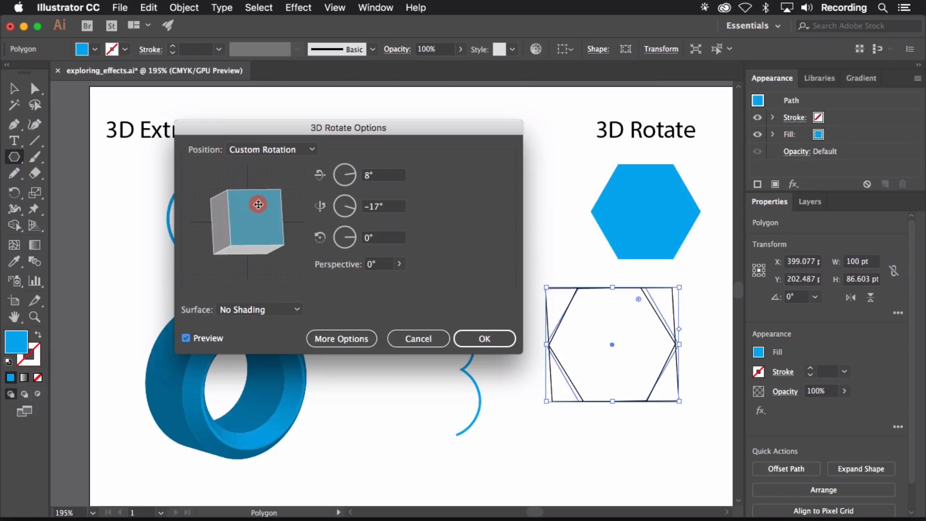
left_click(476, 338)
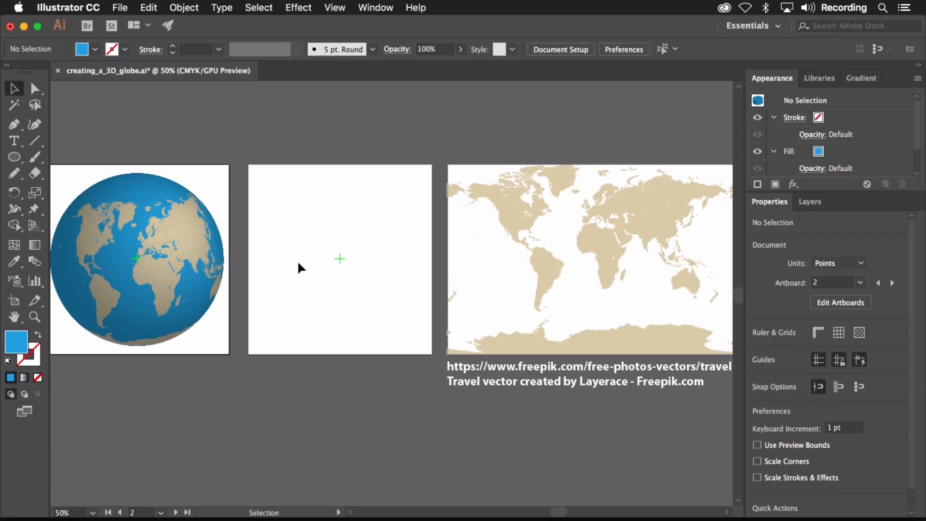
- Draw a new artboard about 533 by 336 pt below the blank middle artboard and examine its presets and display options
left_click(15, 301)
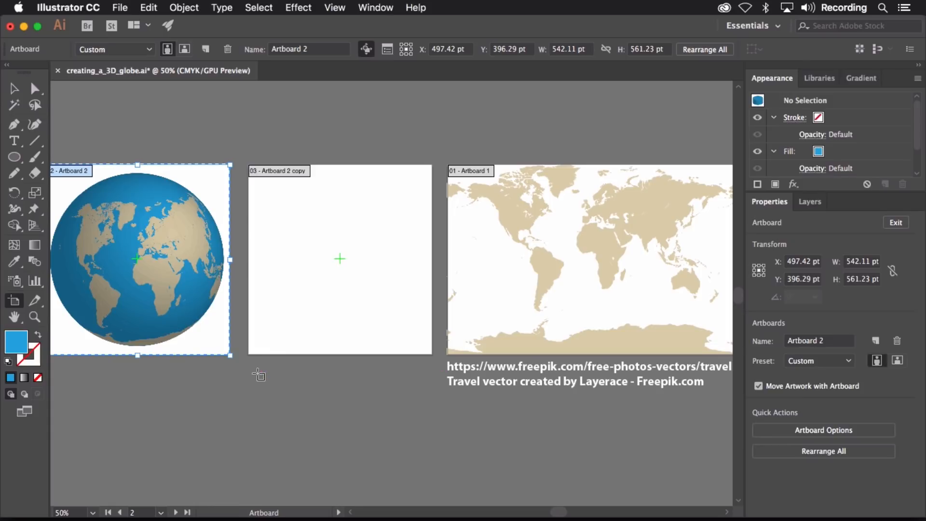
left_click_drag(250, 371, 433, 484)
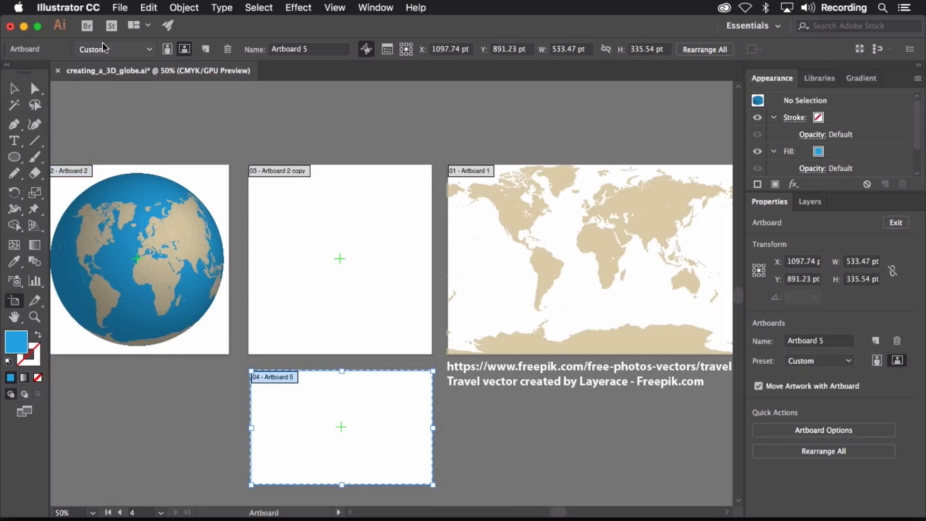
left_click(115, 54)
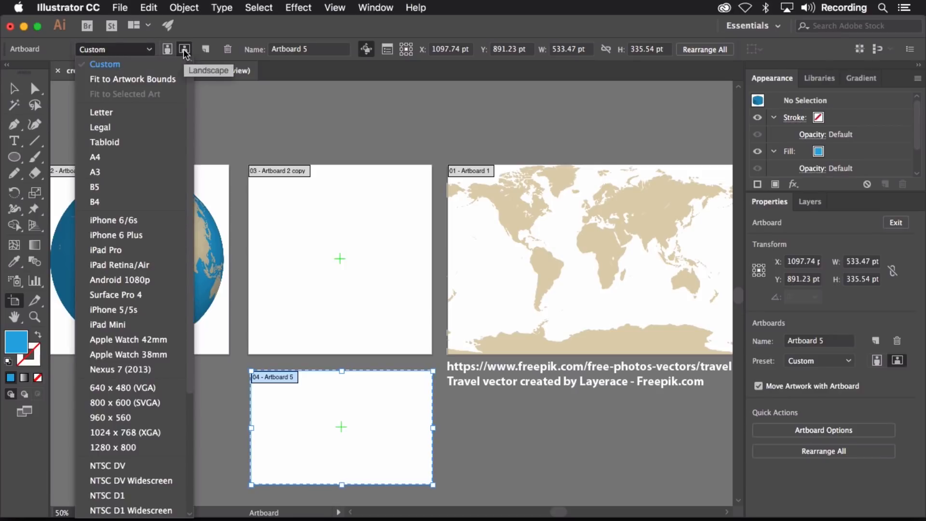
left_click(304, 49)
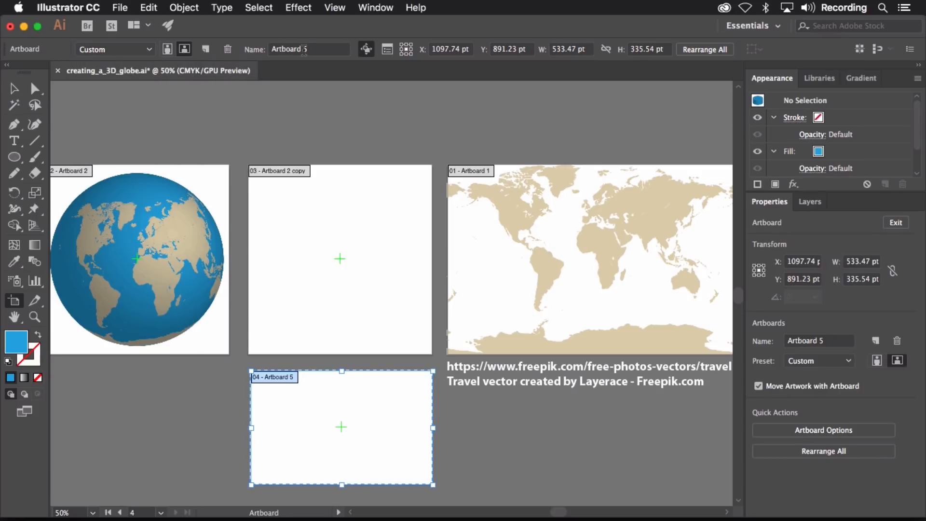
left_click(387, 49)
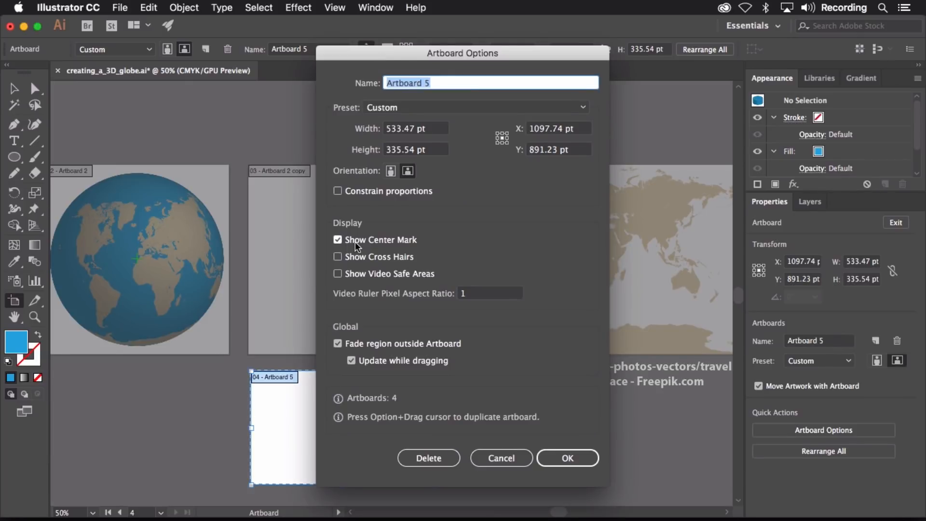
left_click(501, 457)
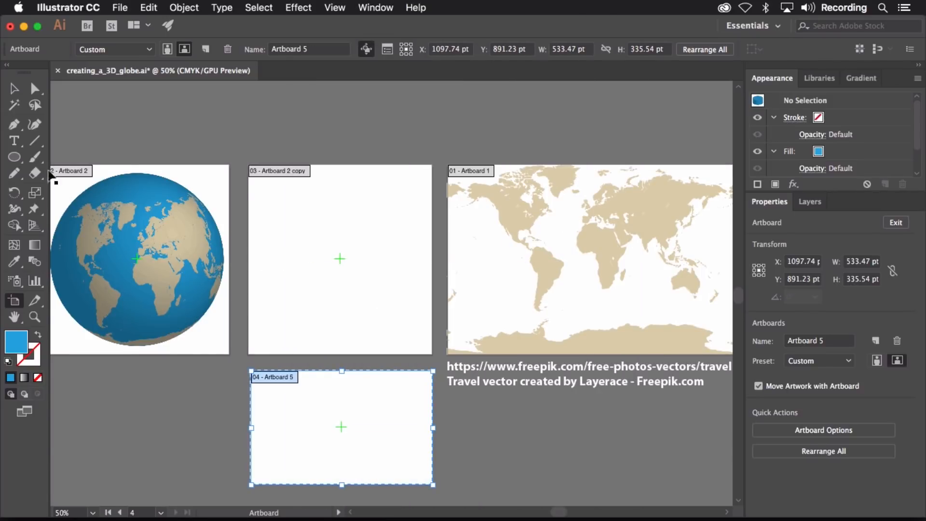
- Draw a blue circle about 508 pt in diameter from the center of the blank middle artboard with the Ellipse tool
left_click(16, 161)
left_click(15, 162)
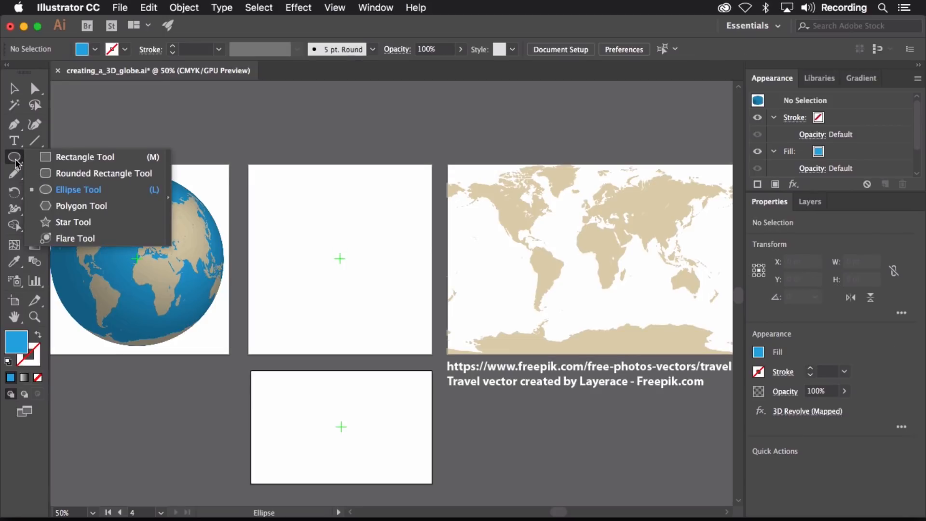
left_click(59, 192)
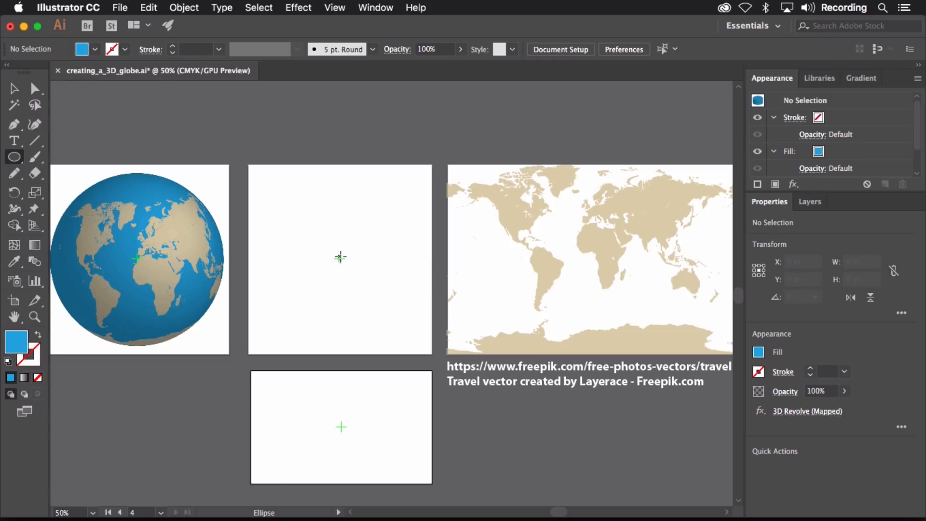
mouse_move(340, 259)
left_mouse_down()
mouse_move(284, 224)
mouse_move(260, 173)
left_mouse_up()
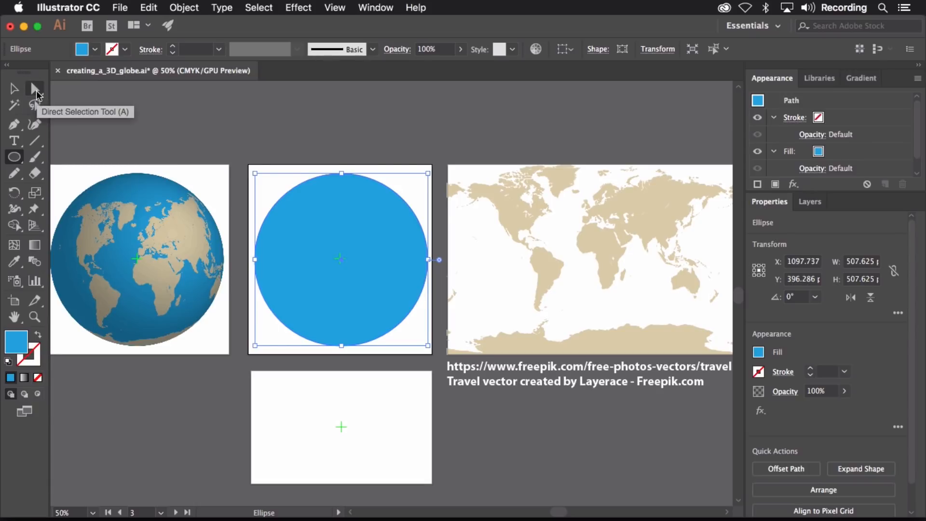
- Delete the circle's right anchor point with direct selection to leave only the left half
left_click(36, 90)
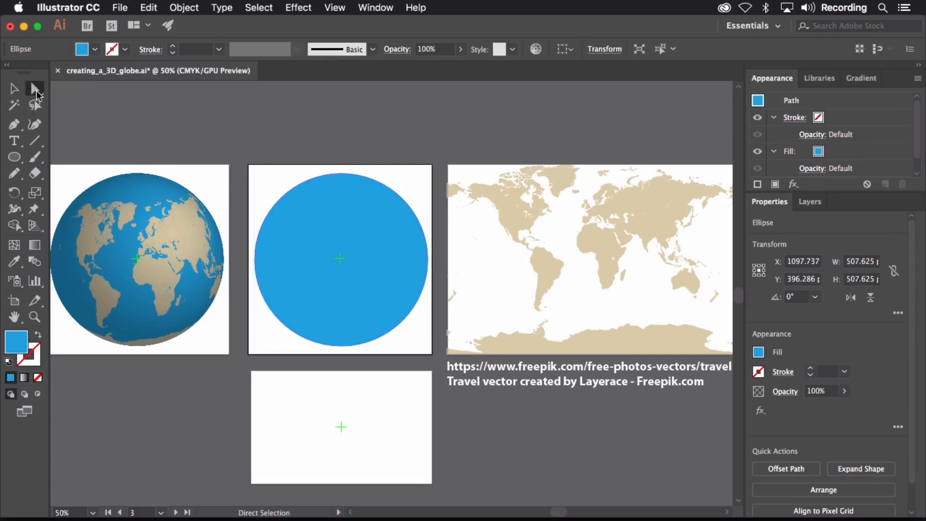
left_click(377, 134)
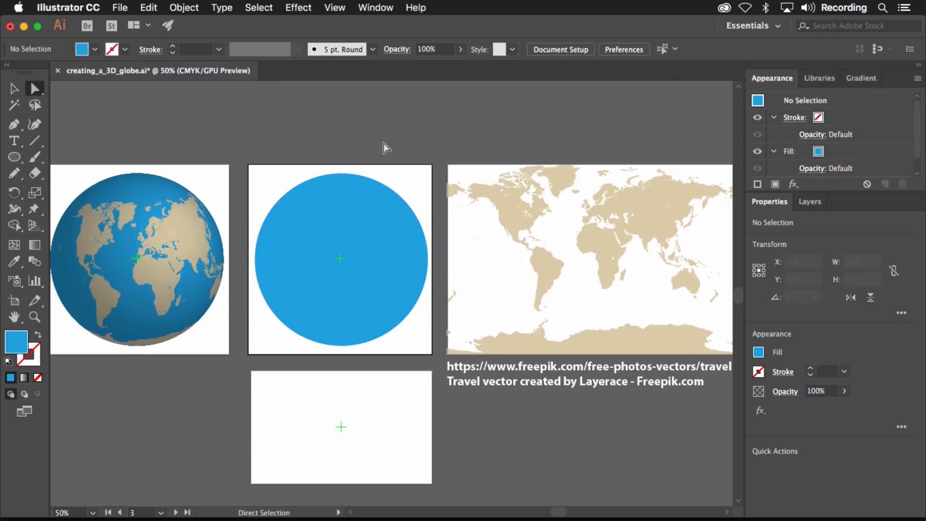
left_click(429, 259)
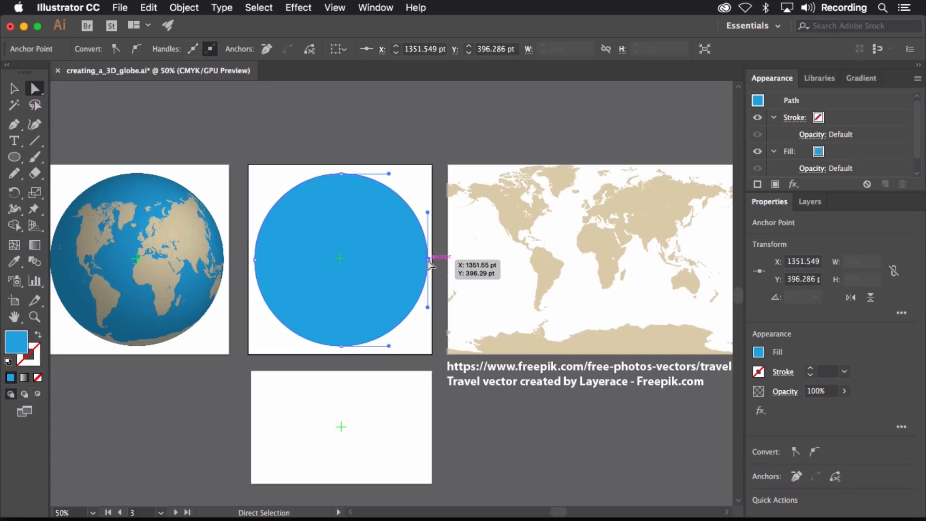
key("Delete")
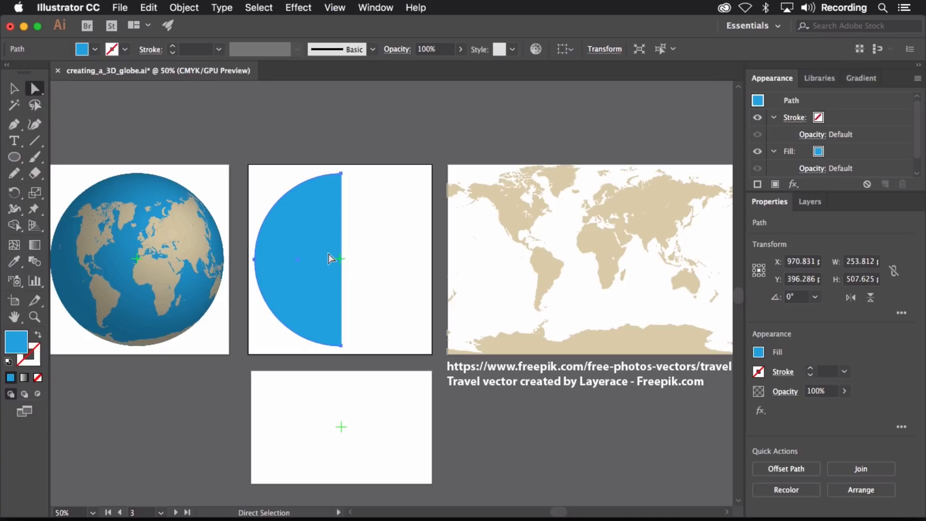
- Add a previewed 3D Revolve effect to the half circle, revolved from the Right Edge with a custom rotation of -18°, -29° and 8°
left_click(300, 8)
mouse_move(335, 91)
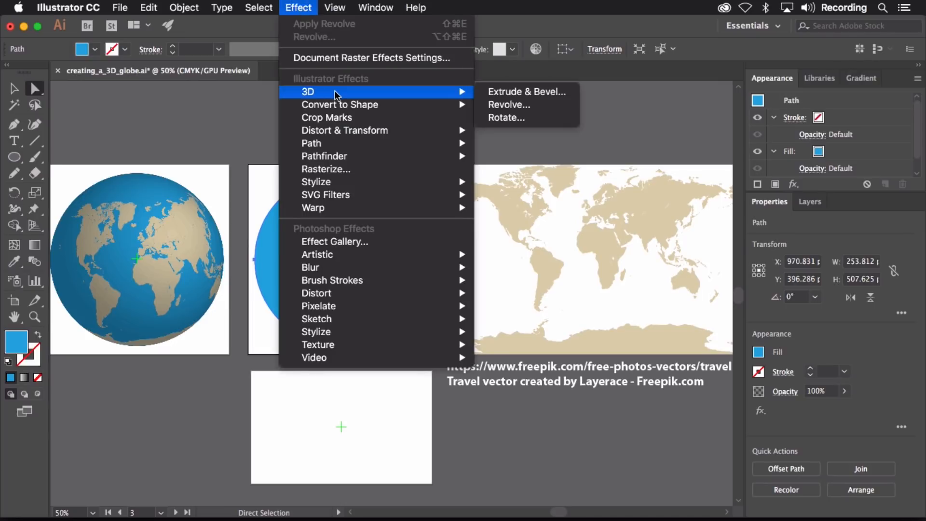
left_click(534, 105)
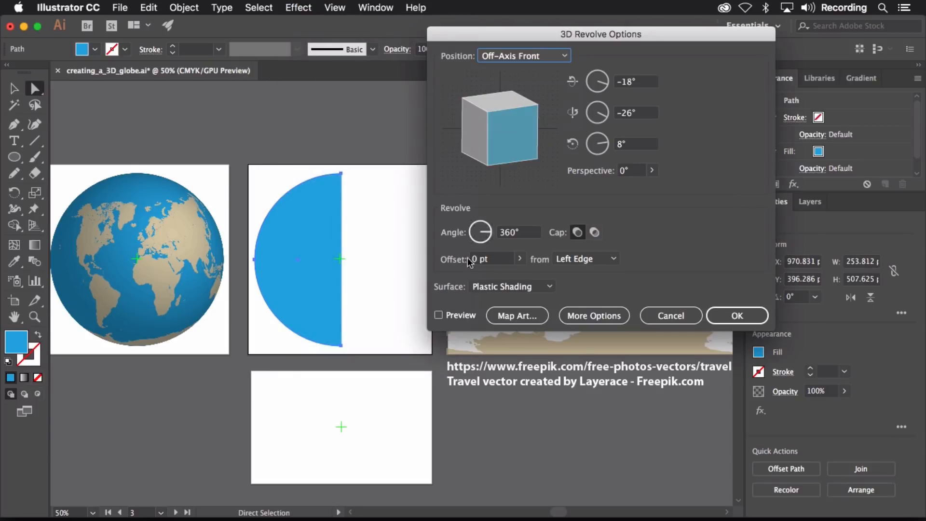
left_click(458, 314)
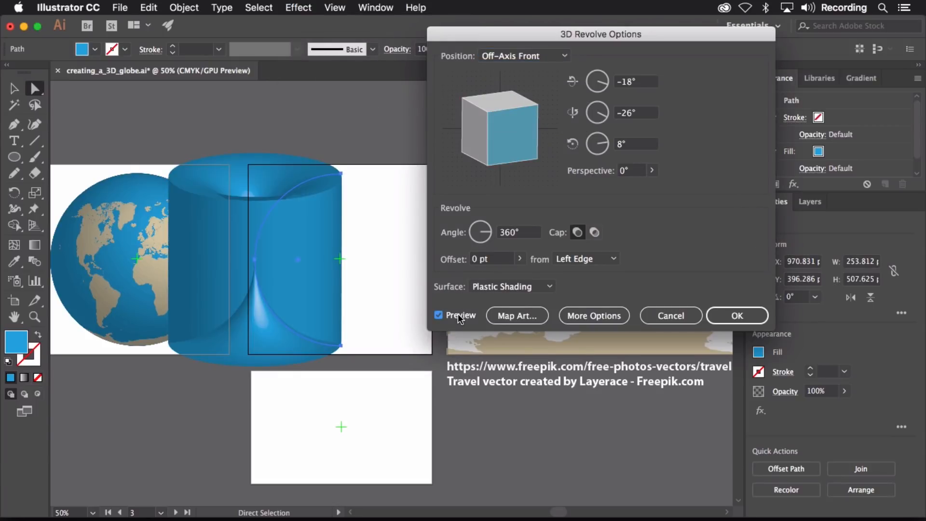
left_click(599, 258)
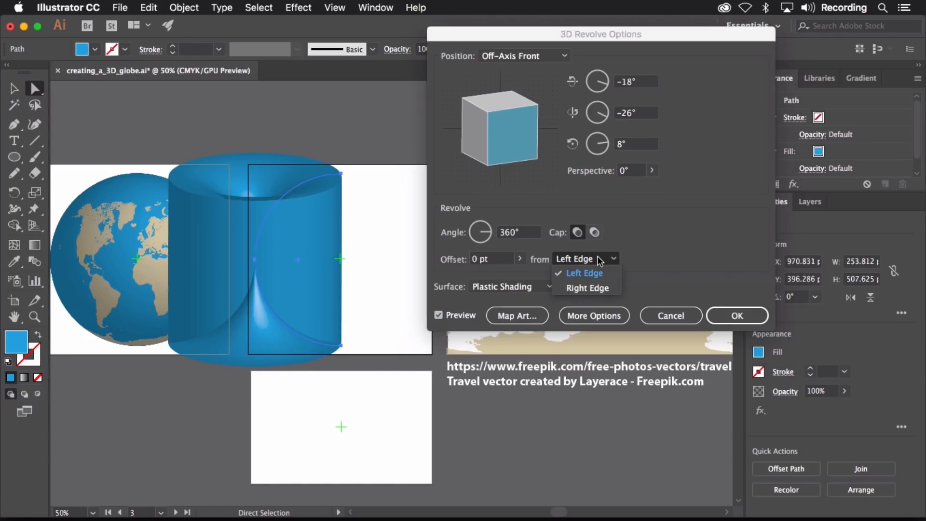
left_click(598, 291)
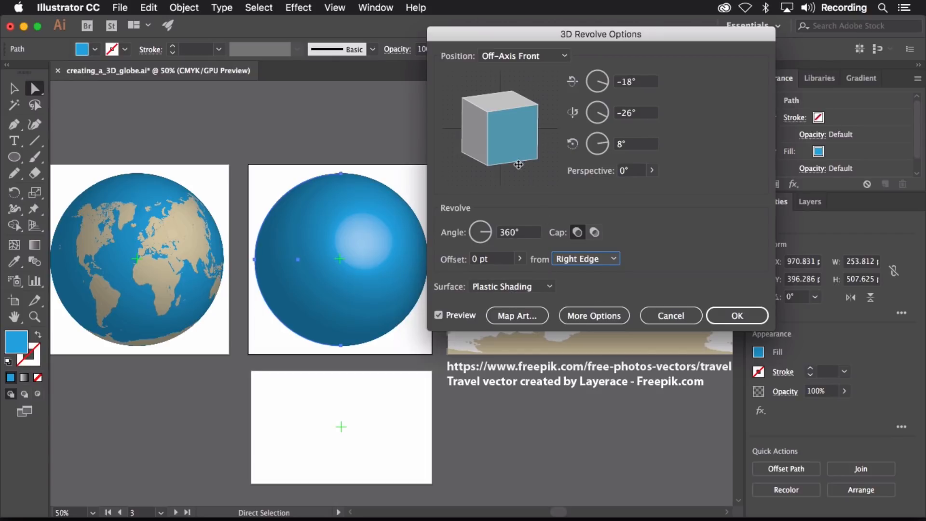
left_click_drag(505, 138, 509, 138)
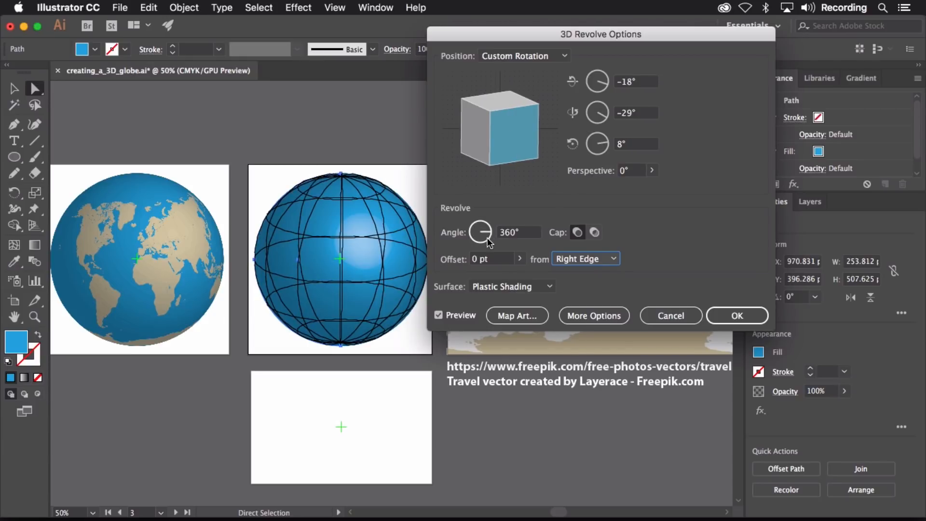
- Set the revolved sphere's surface to Diffuse Shading with a light intensity of 67%
left_click(483, 287)
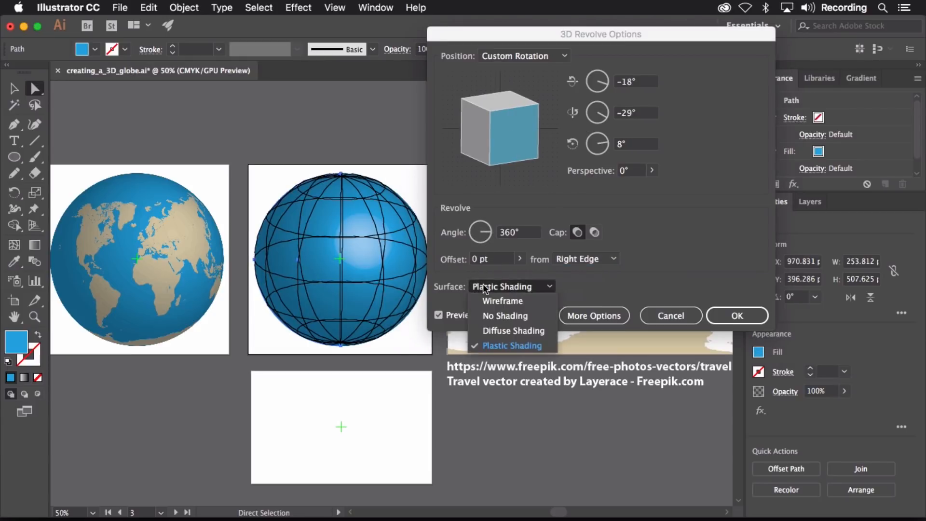
left_click(502, 329)
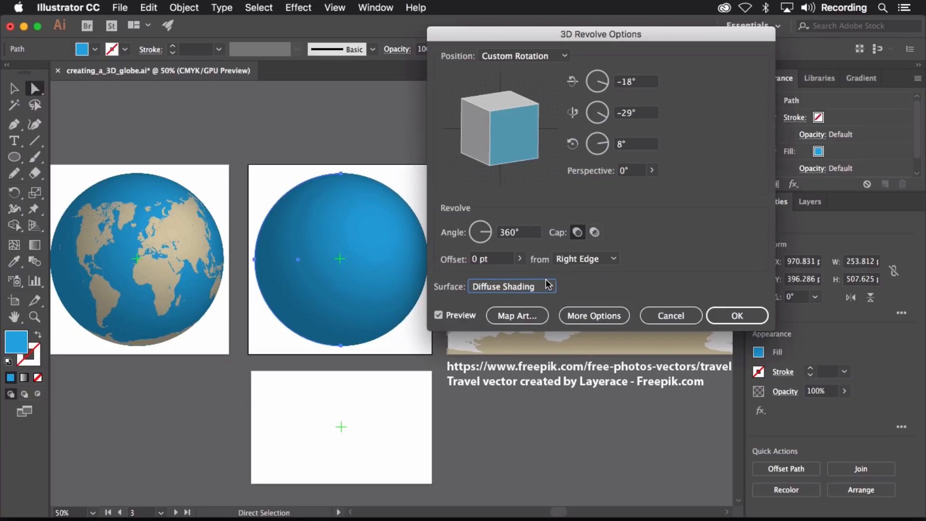
left_click(582, 319)
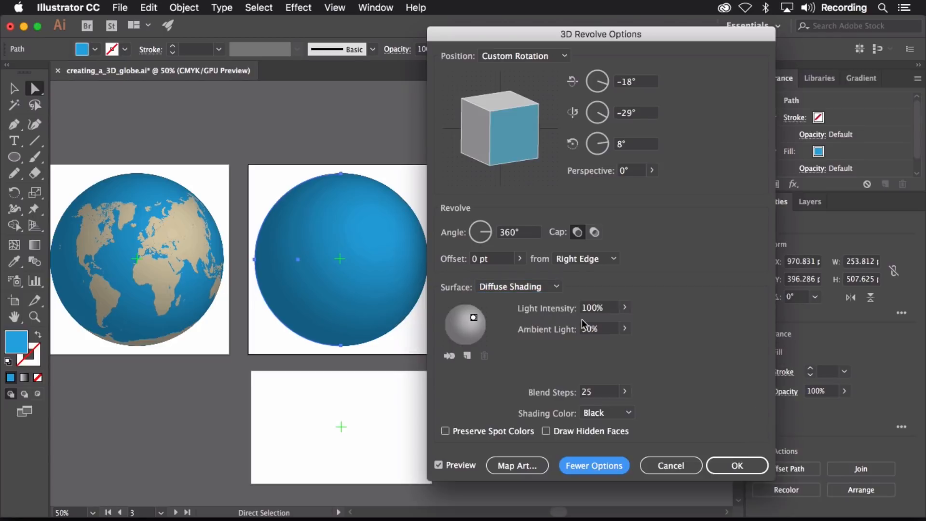
left_click(625, 308)
left_click_drag(621, 323, 606, 327)
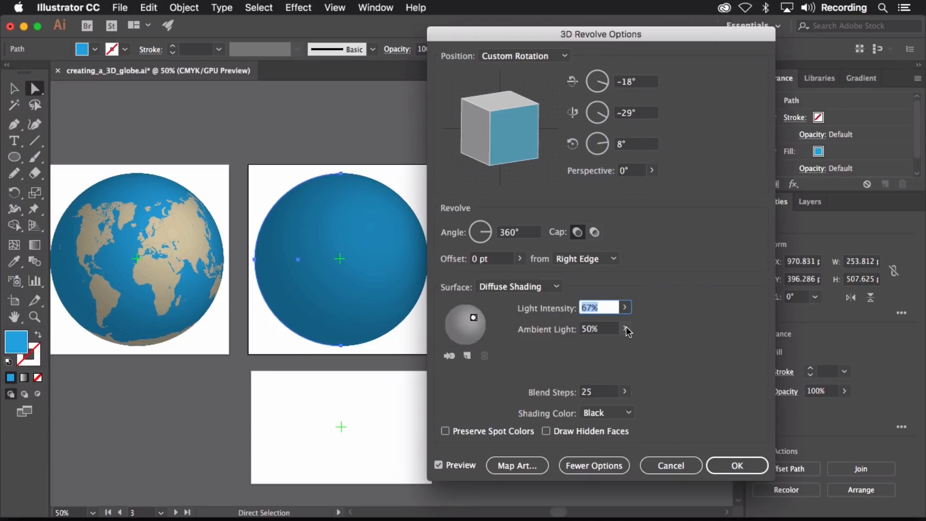
- Set the sphere's ambient light to 53% and its blend steps to 109
left_click(625, 328)
mouse_move(598, 350)
left_mouse_down()
mouse_move(607, 348)
mouse_move(589, 347)
mouse_move(599, 348)
left_mouse_up()
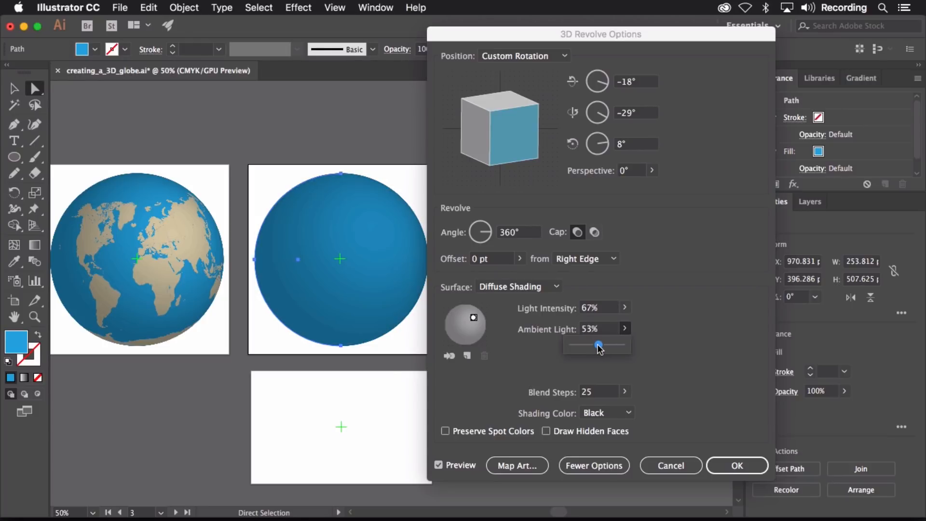
left_click(706, 307)
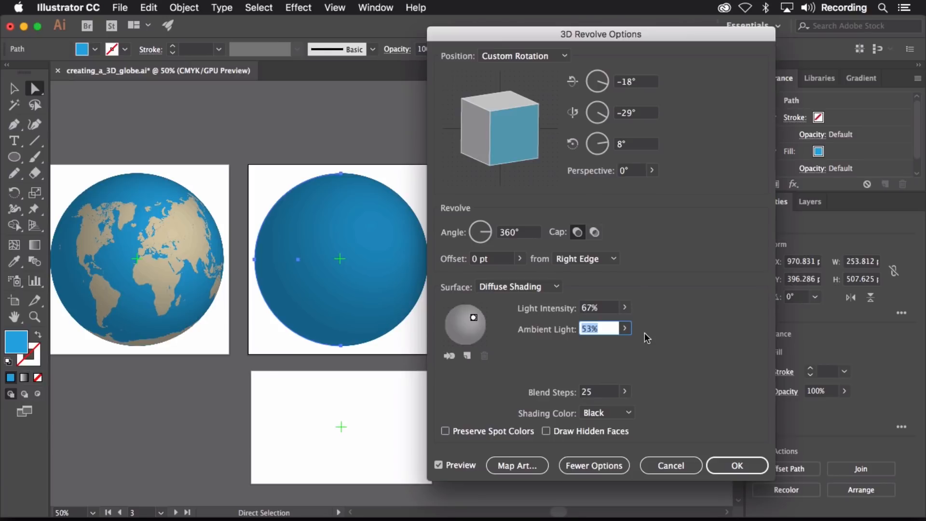
left_click(625, 391)
left_click_drag(578, 409, 594, 410)
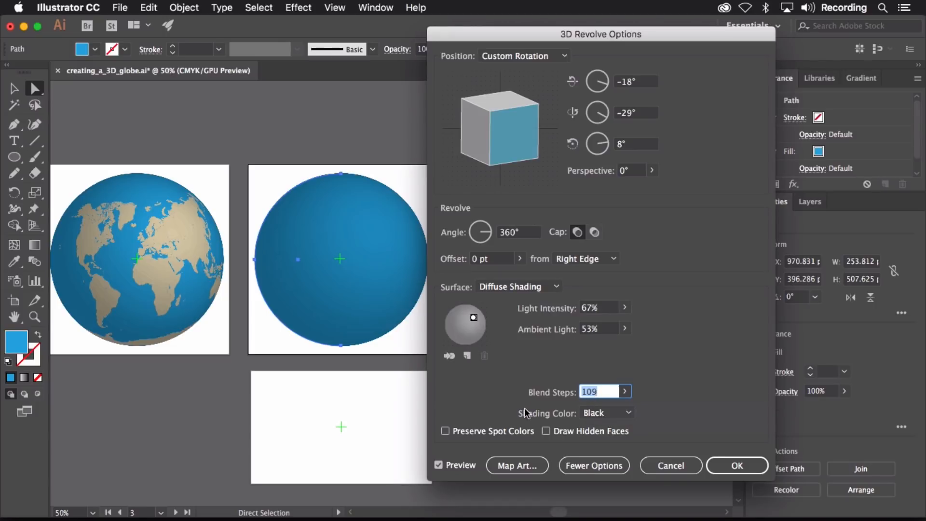
- Try a custom shading color of 100% cyan with 0% magenta, yellow and black on the sphere, and return the shading color to Black
left_click(605, 413)
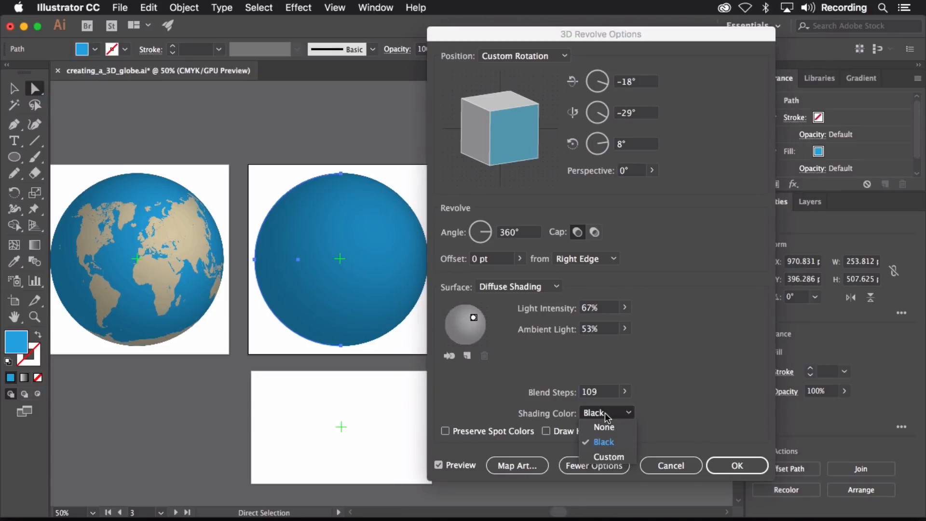
left_click(611, 455)
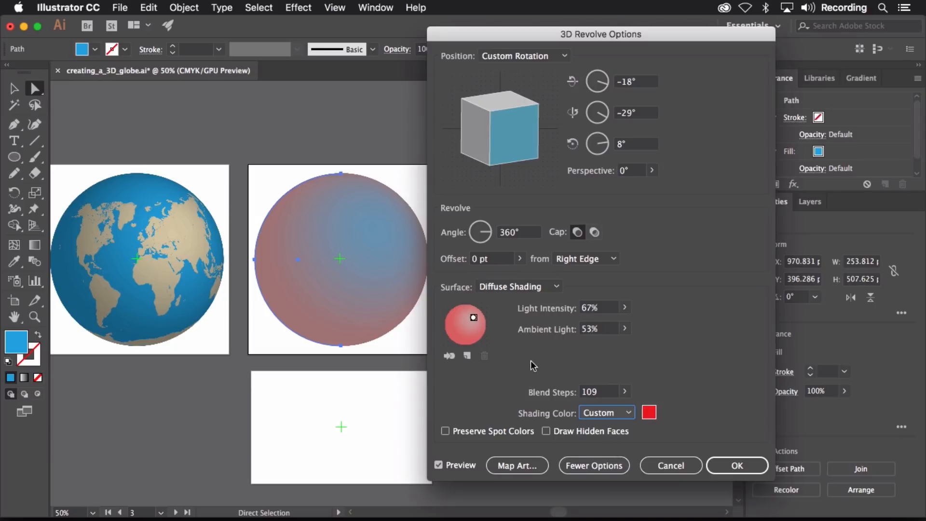
left_click(650, 414)
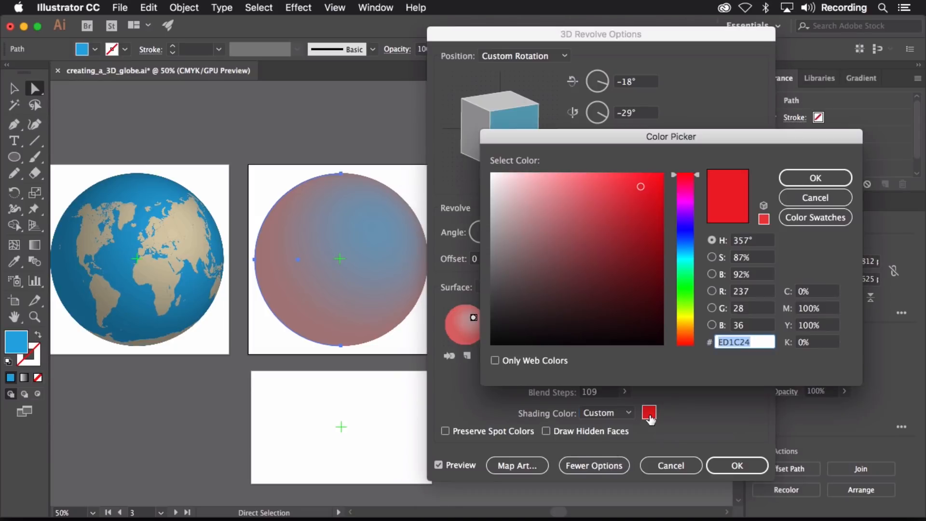
left_click(682, 249)
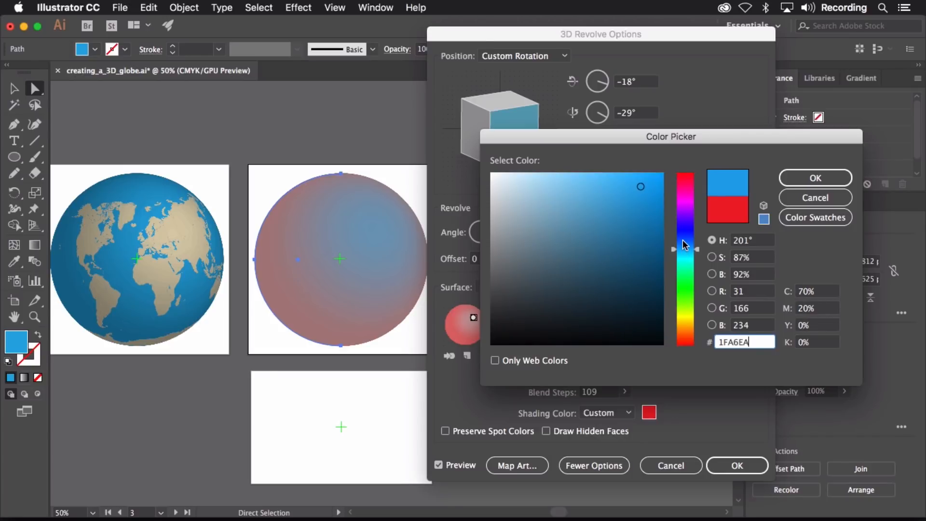
left_click(685, 241)
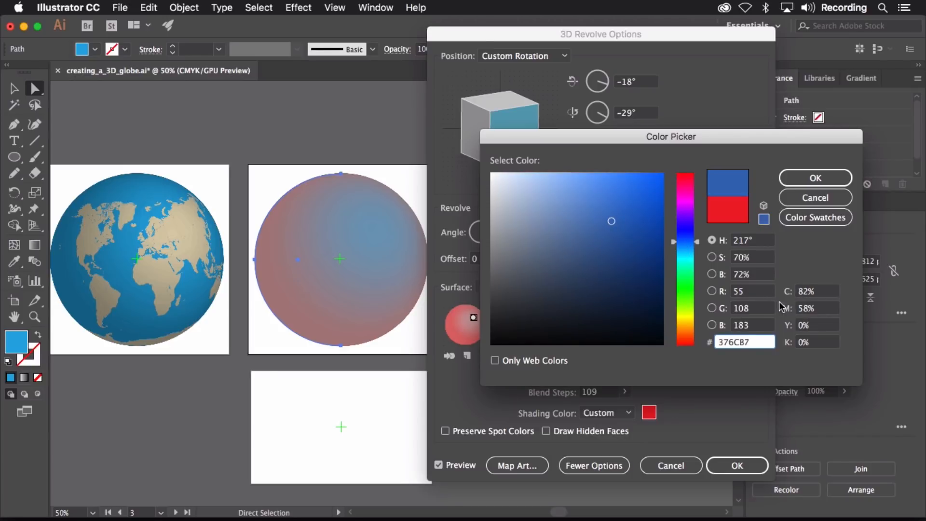
left_click(824, 295)
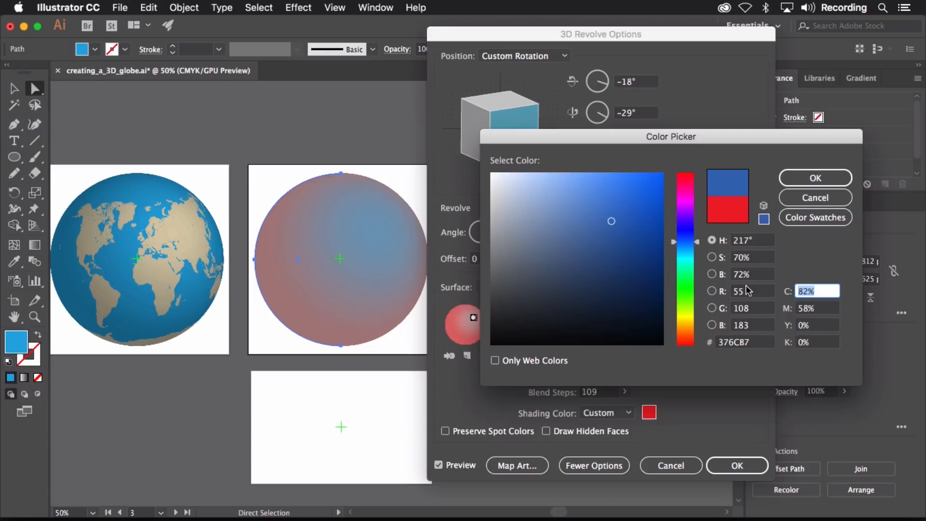
type("100")
key("Tab")
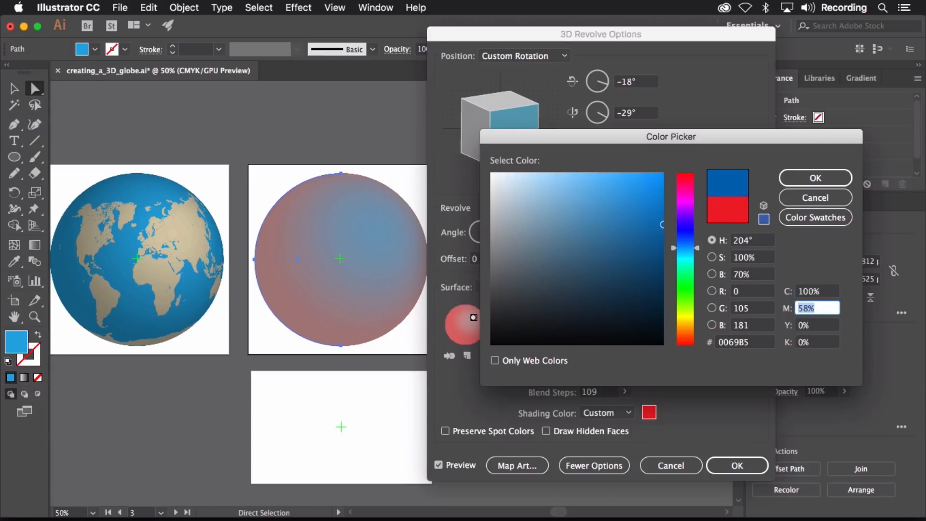
type("0")
key("Tab")
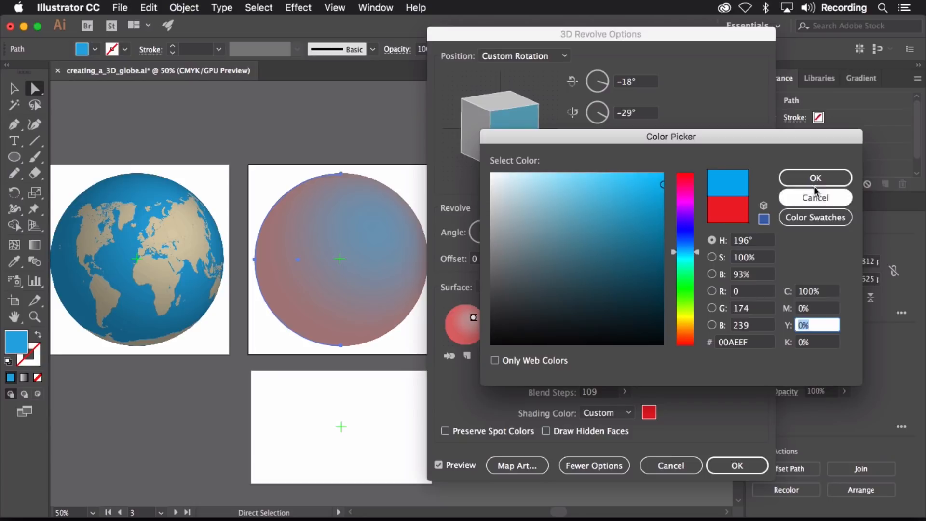
left_click(801, 181)
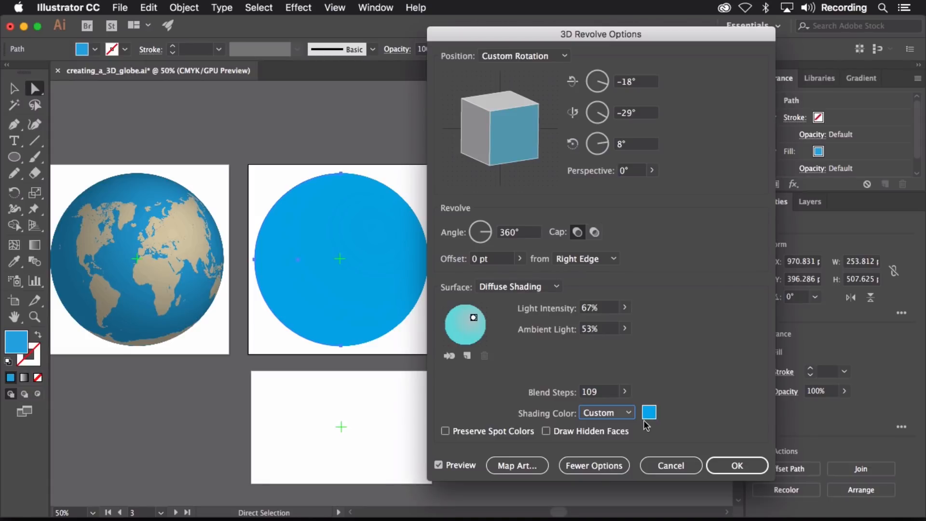
left_click(630, 414)
left_click(618, 439)
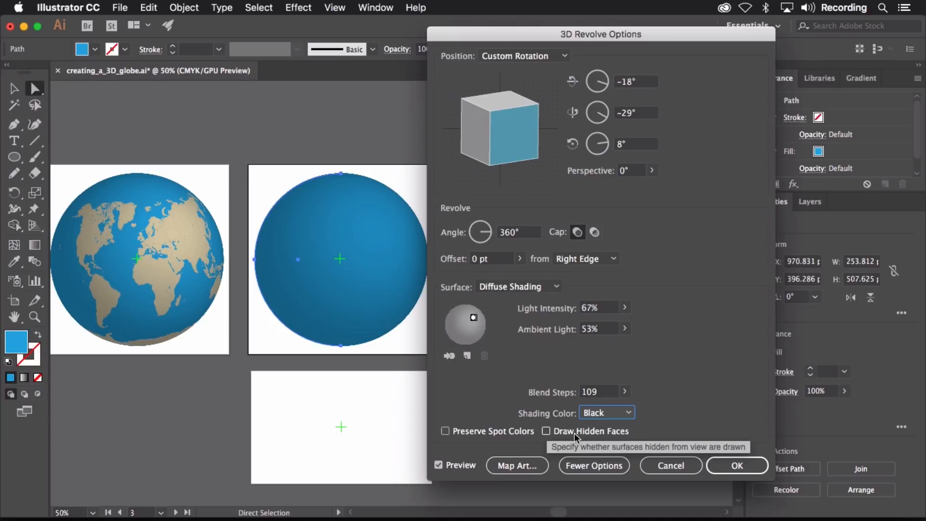
- Map the "map" symbol onto the revolved sphere and reposition it on the surface so the Americas face forward
left_click(516, 466)
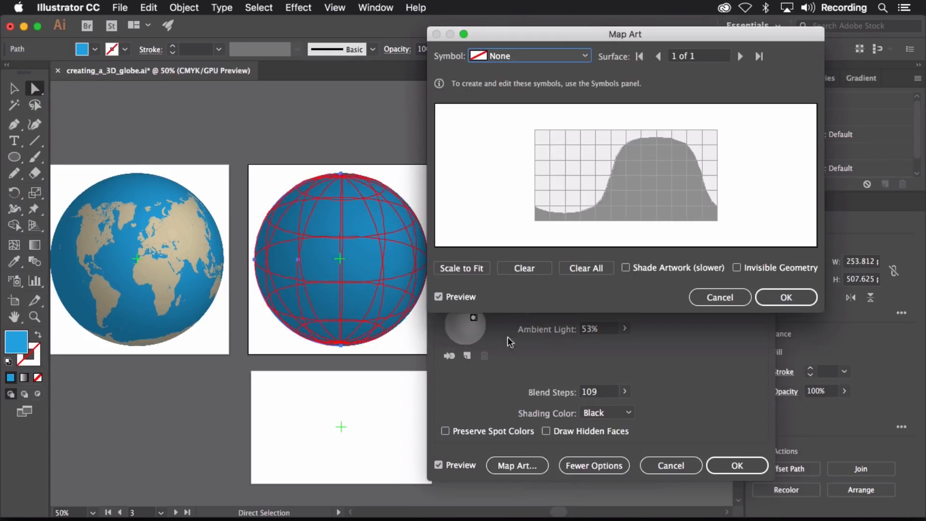
left_click(529, 56)
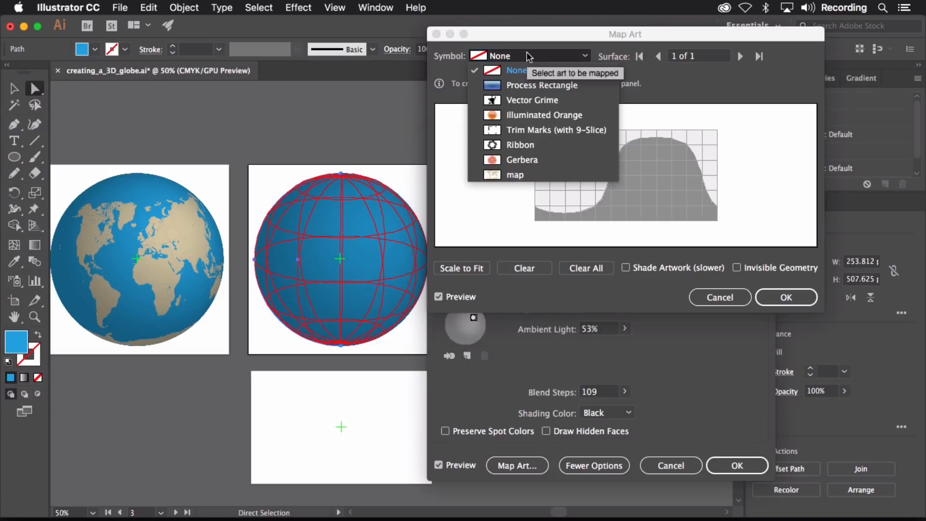
left_click(515, 175)
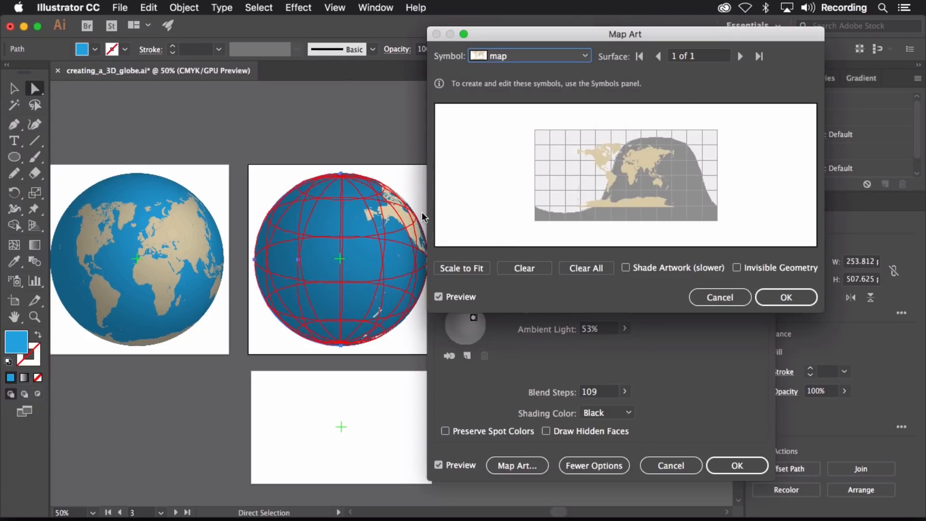
left_click_drag(613, 167, 587, 173)
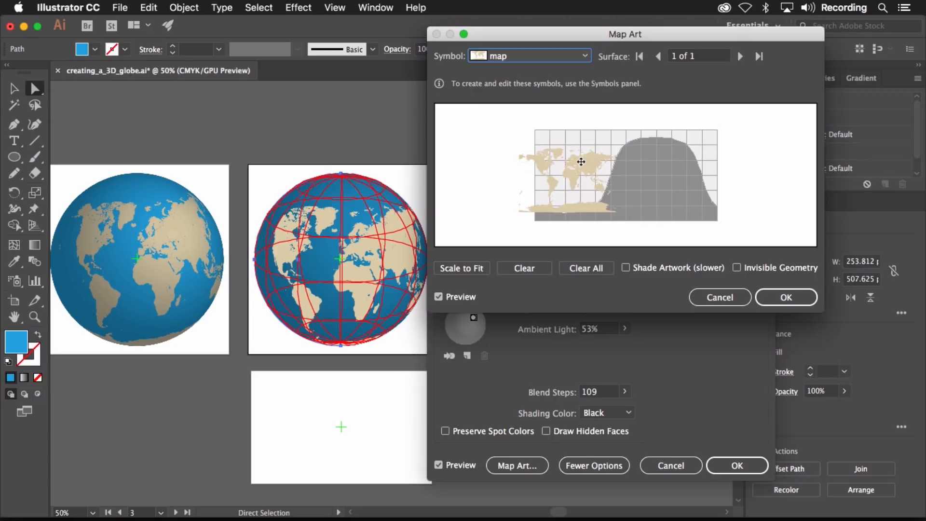
left_click_drag(571, 161, 582, 161)
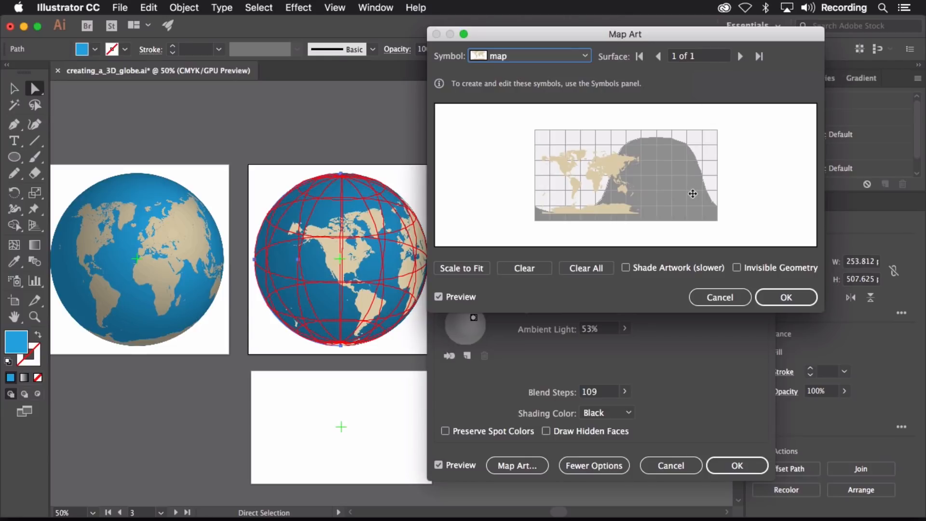
- Enable Shade Artwork for the mapped map and apply the 3D Revolve effect to the globe
left_click(661, 267)
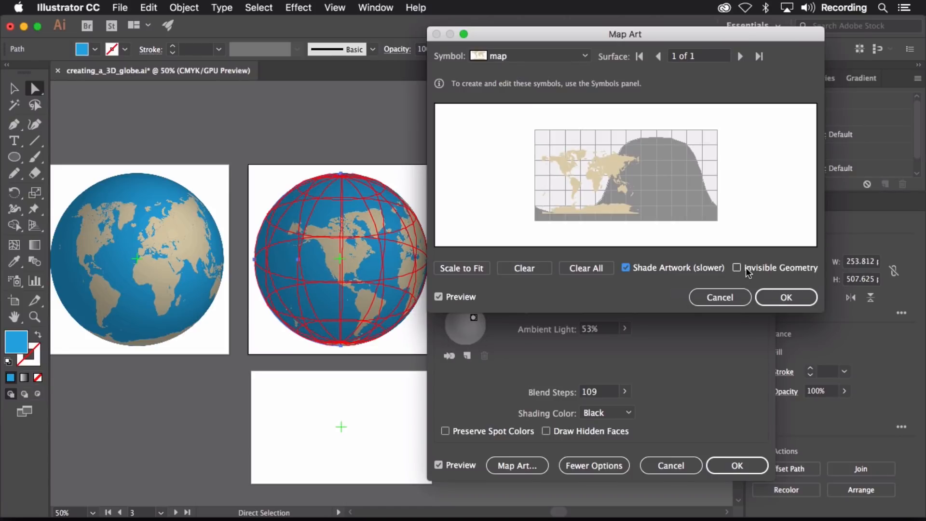
left_click(771, 294)
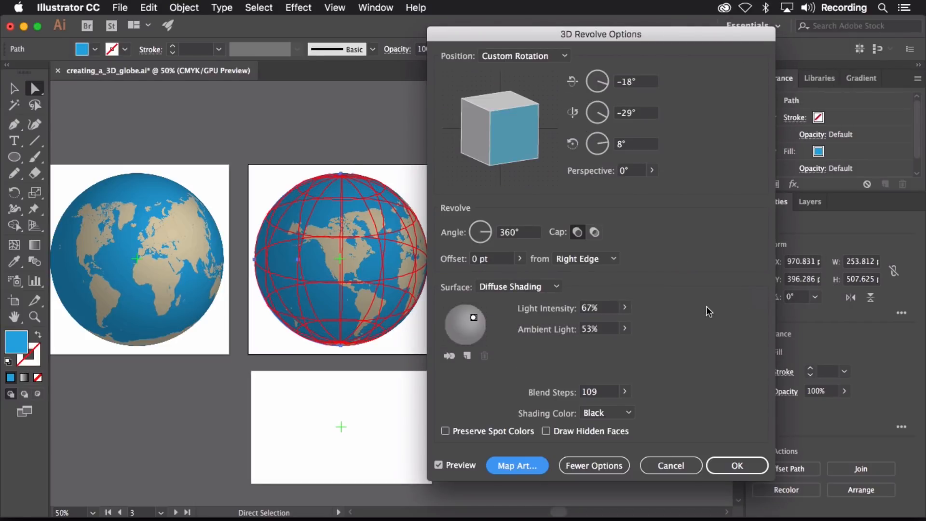
left_click(737, 465)
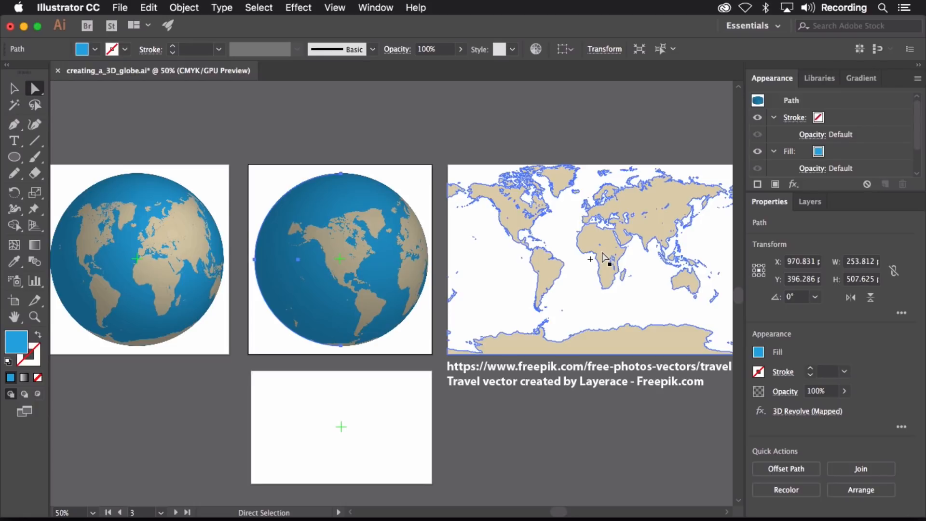
- Switch to Safari, dismiss the Freepik credit and download overlays, view the Grey world map vector, and return to Illustrator
key("super+Tab")
key("super+Tab")
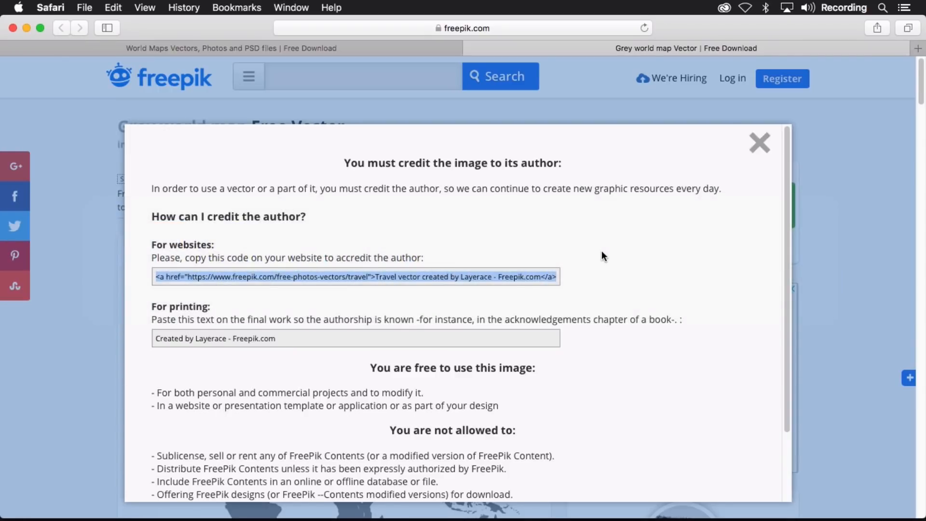
left_click(759, 146)
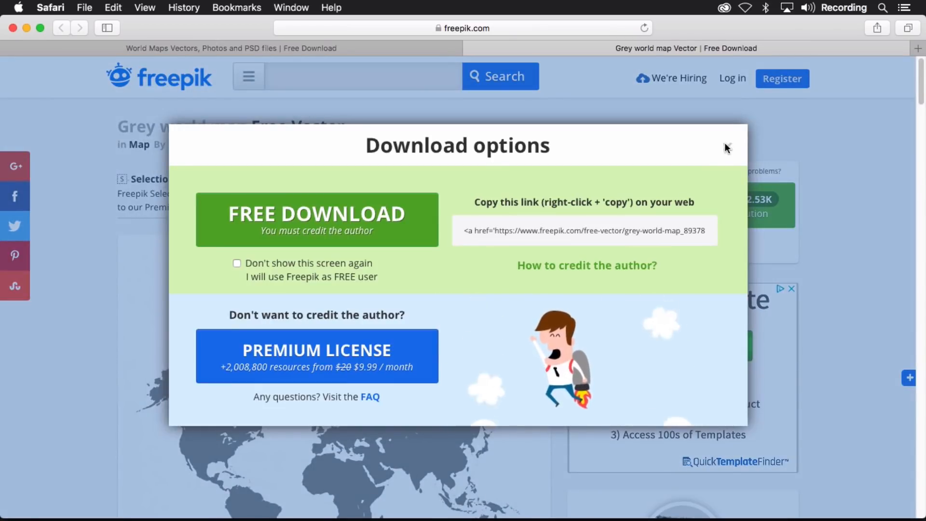
left_click(727, 147)
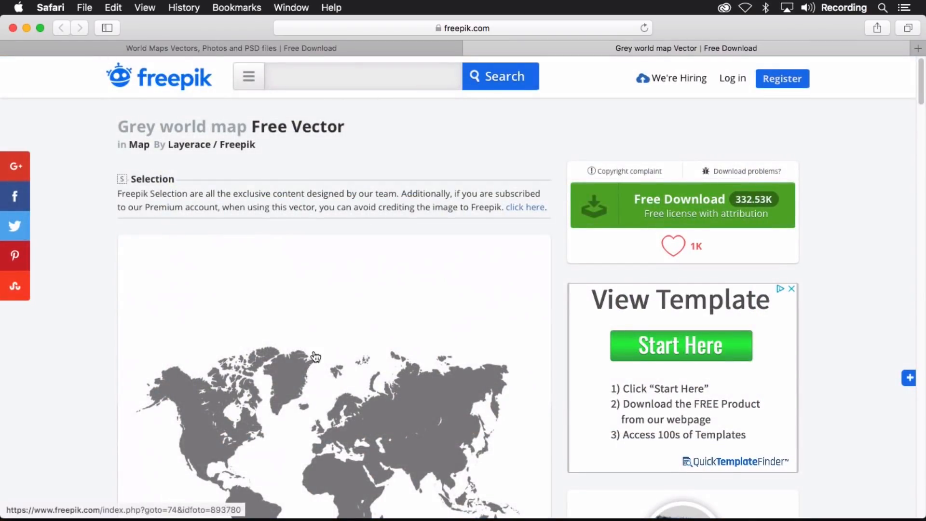
scroll(316, 357, "down", 3)
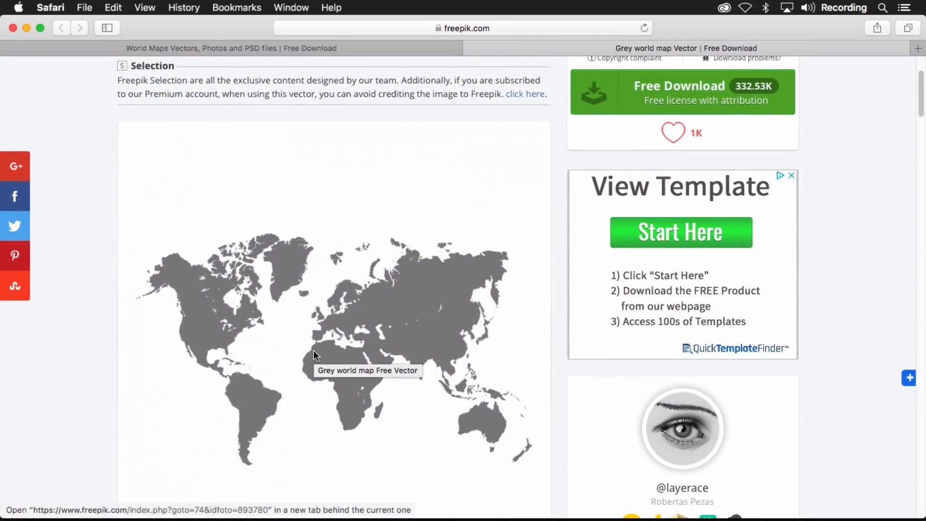
key("super+Tab")
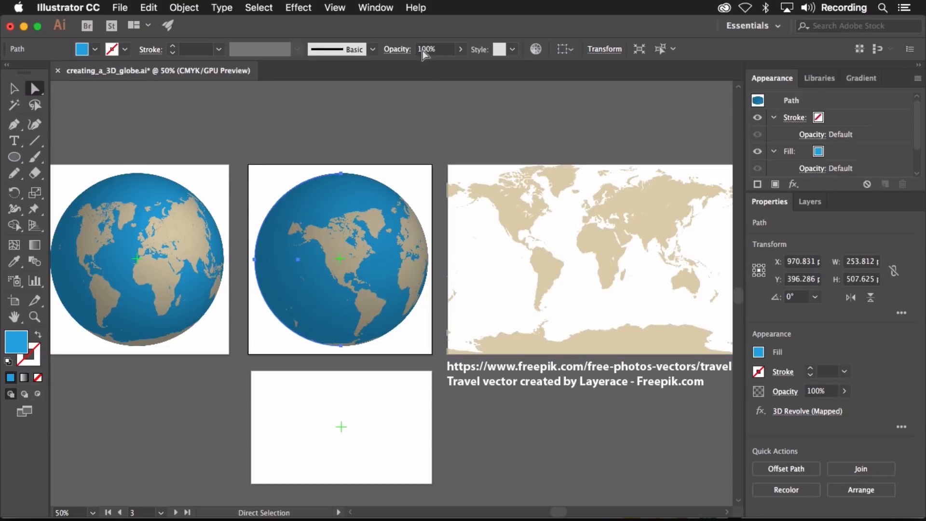
- Show the Symbols panel and select the world map artwork beside the globes with the Selection tool
left_click(366, 8)
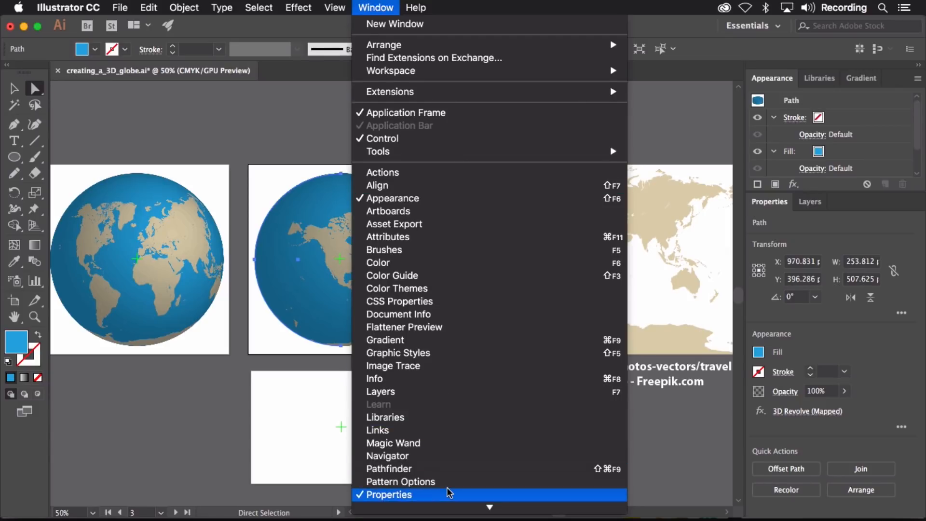
scroll(448, 492, "down", 4)
scroll(448, 488, "down", 3)
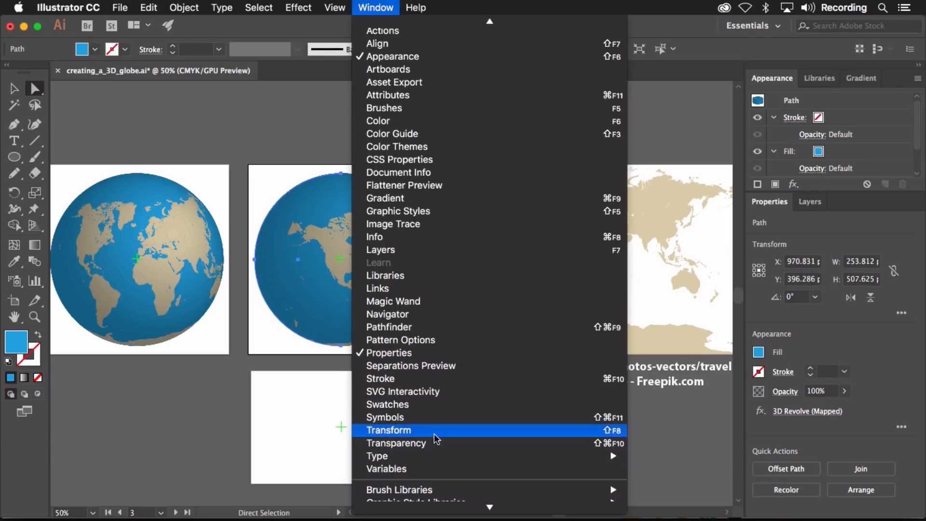
left_click(436, 419)
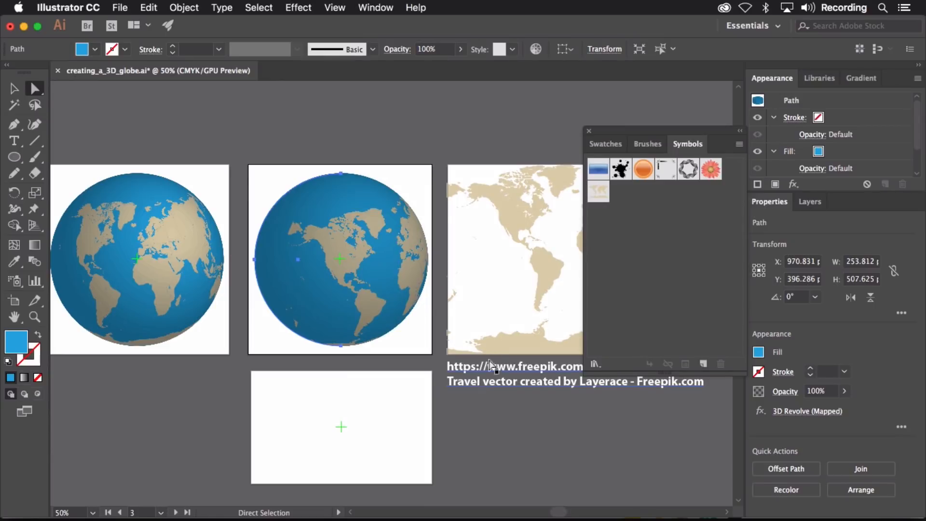
left_click(515, 210)
left_click(13, 88)
left_click(500, 204)
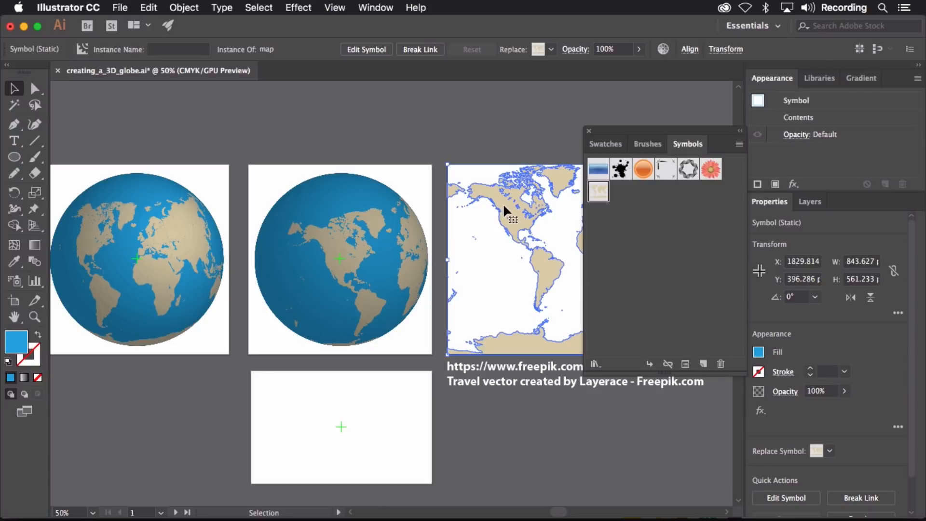
- Save the selected map as a new dynamic symbol named "map of world" with the export type Graphic
left_click_drag(504, 211, 631, 223)
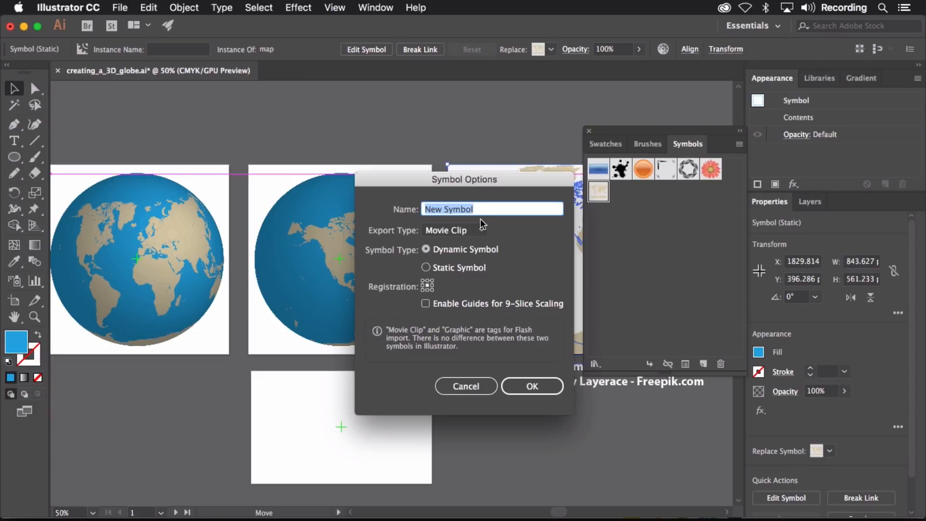
type("map ")
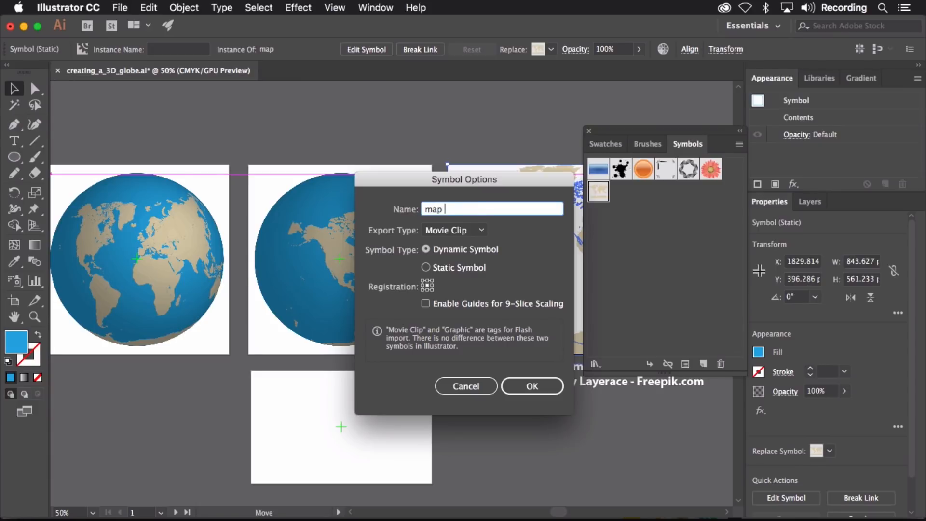
type("of world")
left_click(446, 231)
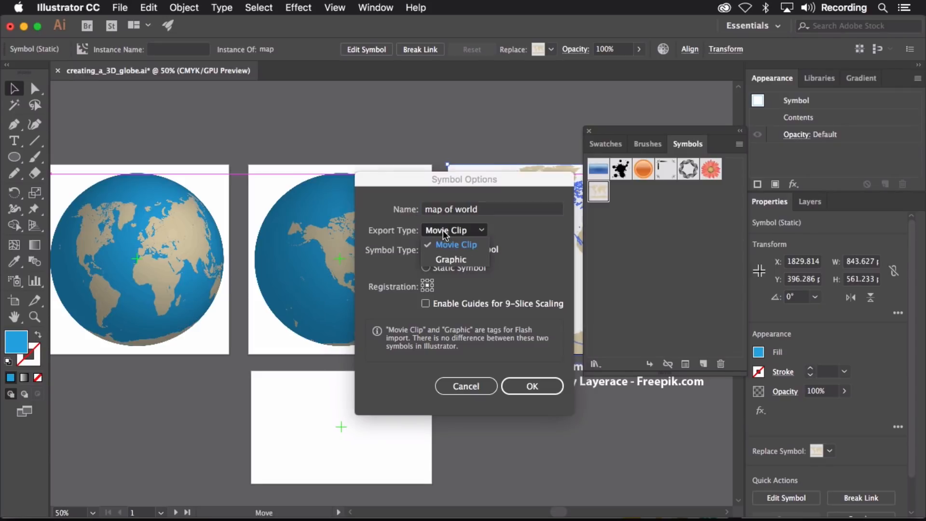
left_click(448, 260)
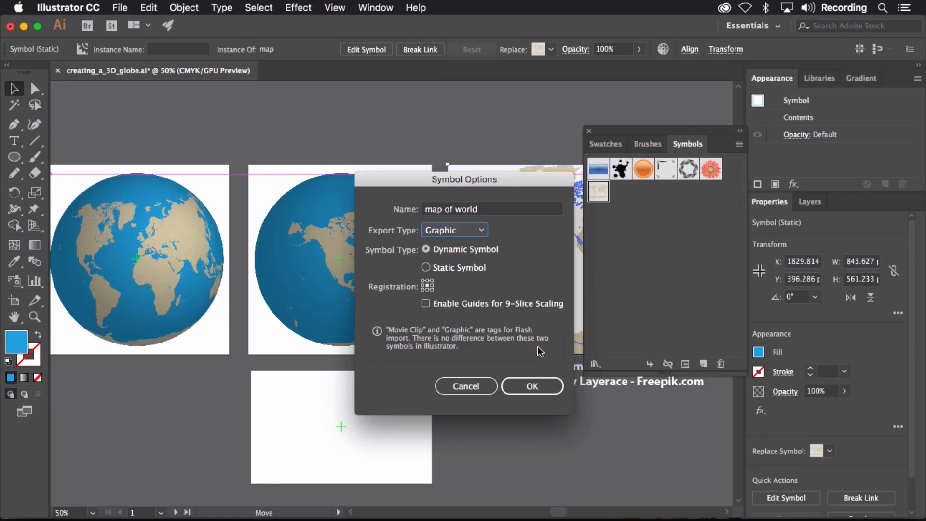
left_click(532, 386)
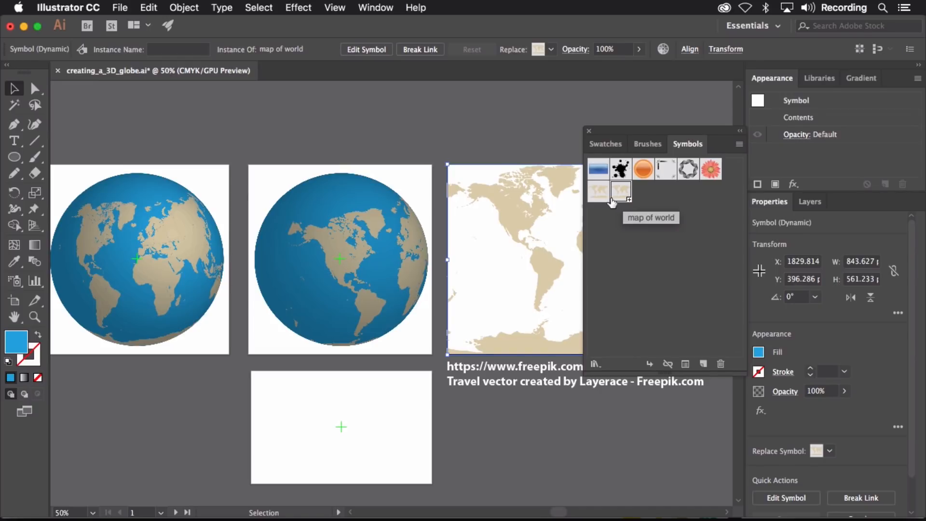
- Check the symbols available for mapping in the new globe's 3D Revolve effect, then leave its map art unchanged
left_click(327, 236)
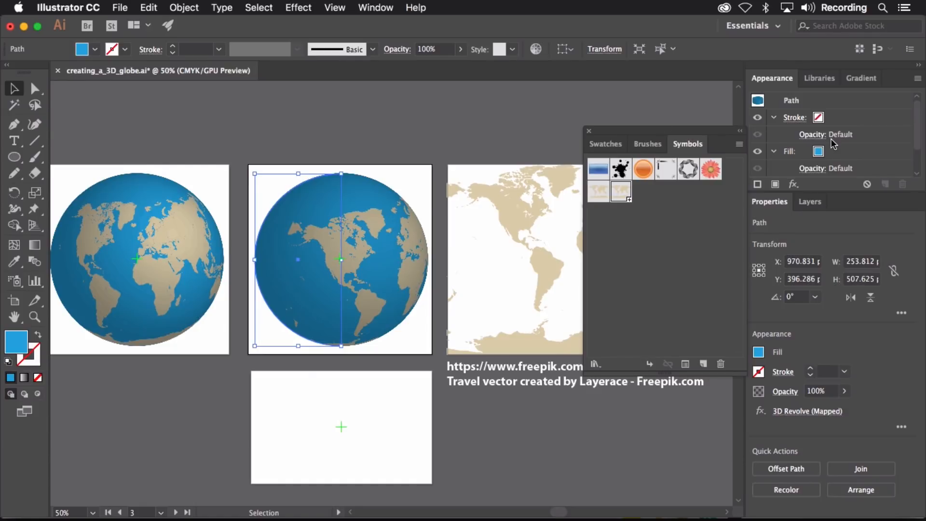
scroll(833, 143, "down", 2)
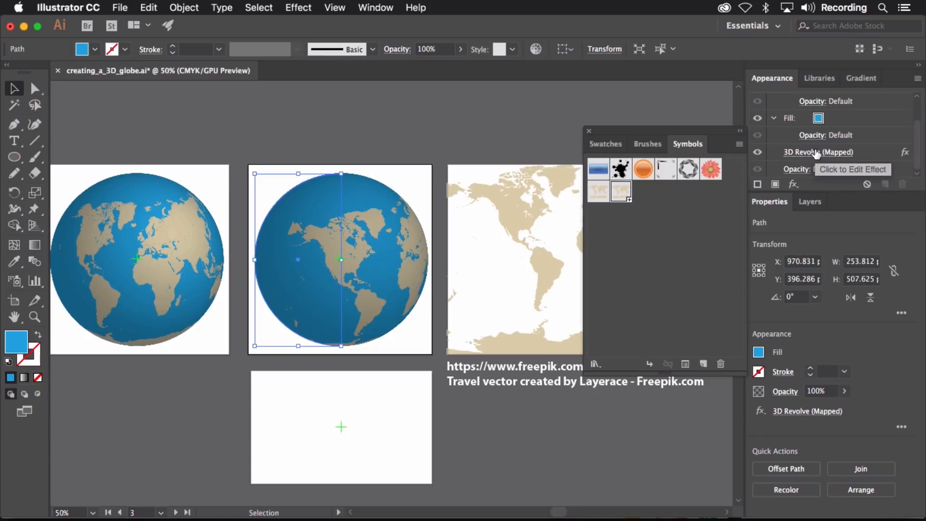
left_click(815, 152)
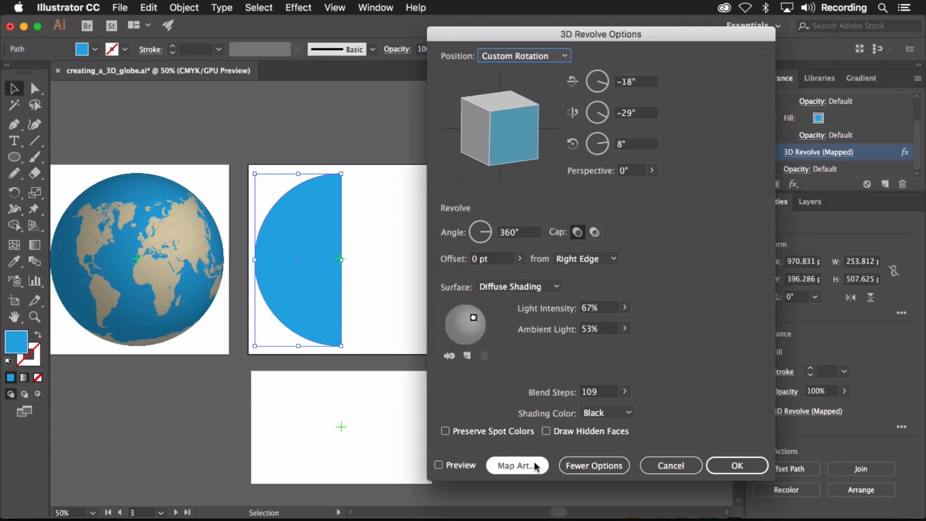
left_click(517, 465)
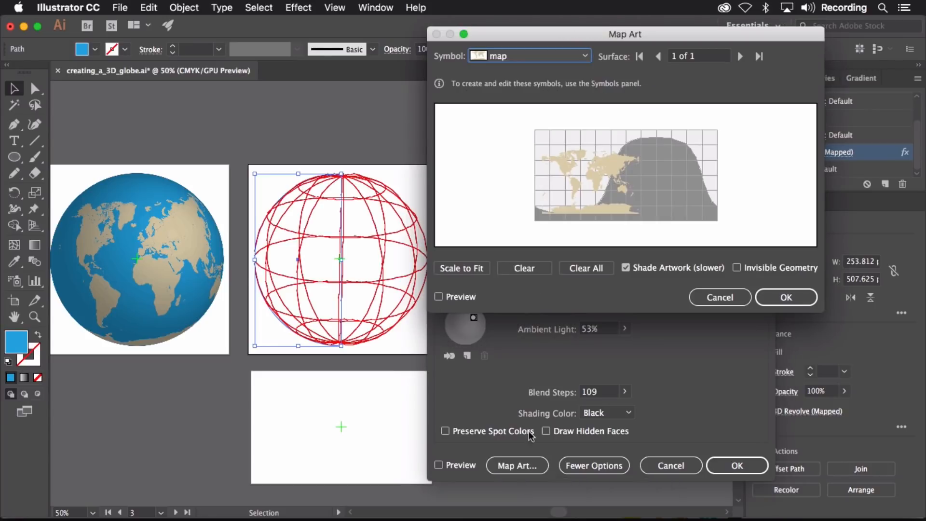
left_click(522, 57)
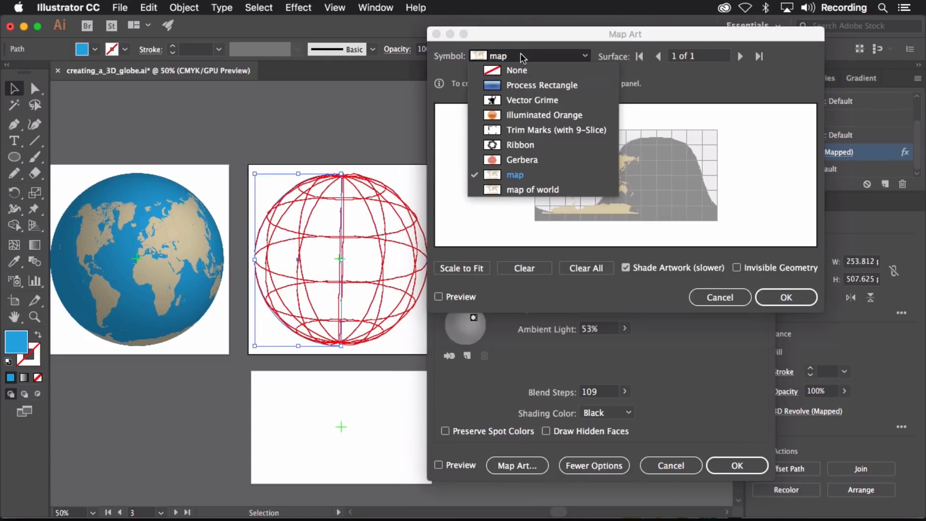
left_click(726, 291)
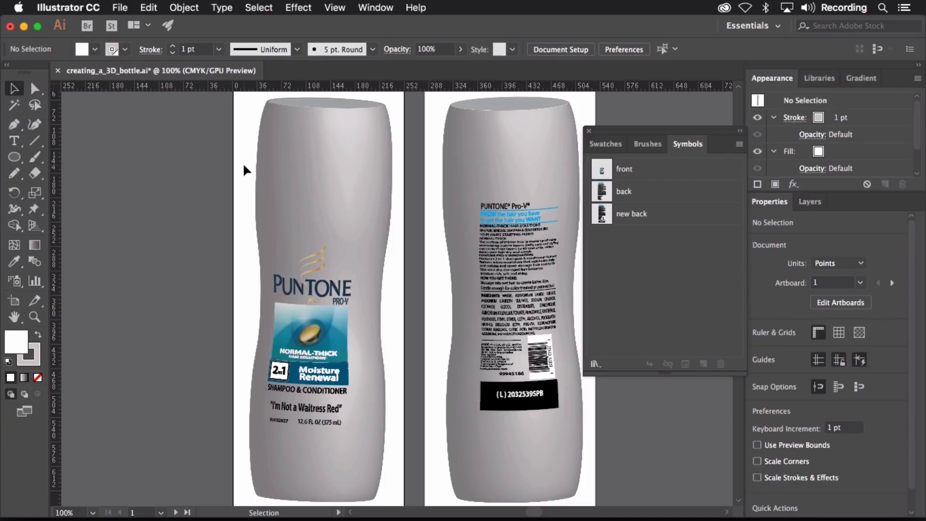
- Select the front and back bottles in turn, then switch to Outline view to examine their underlying paths
left_click(326, 184)
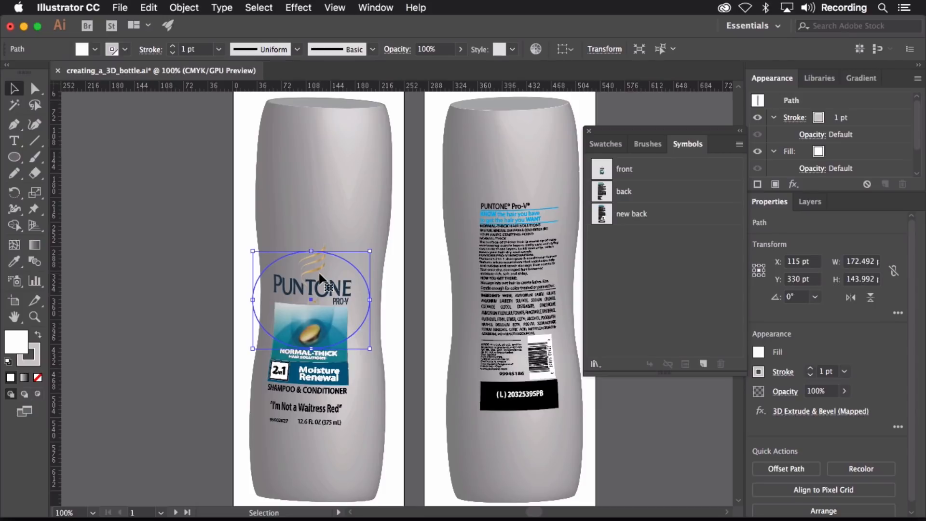
left_click_drag(319, 278, 508, 256)
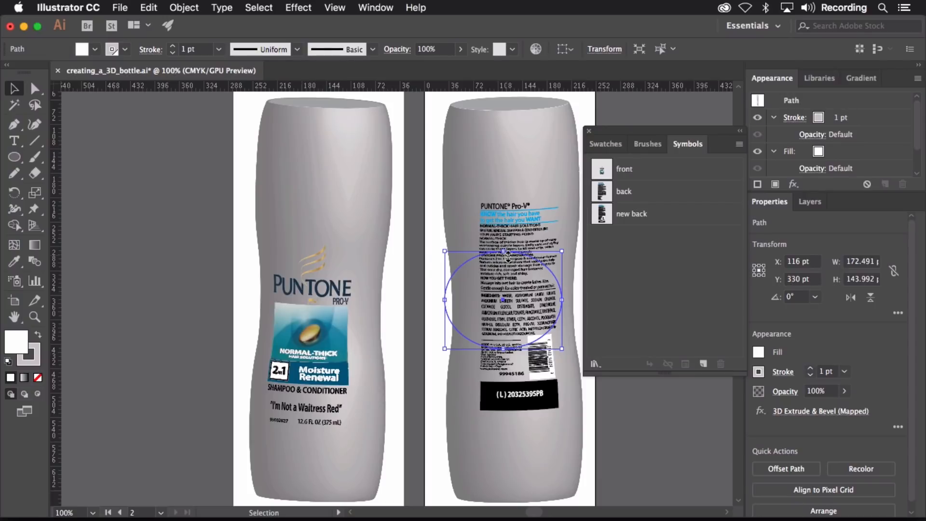
left_click(327, 7)
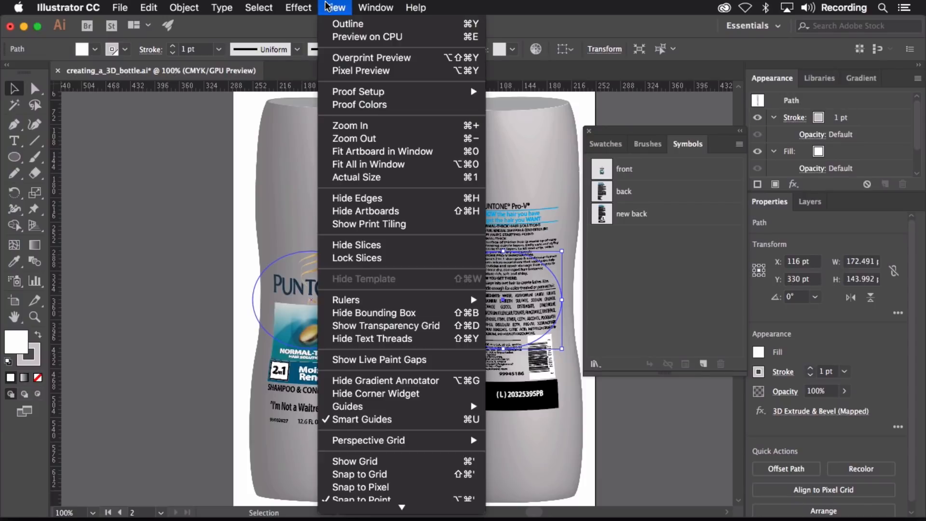
left_click(348, 24)
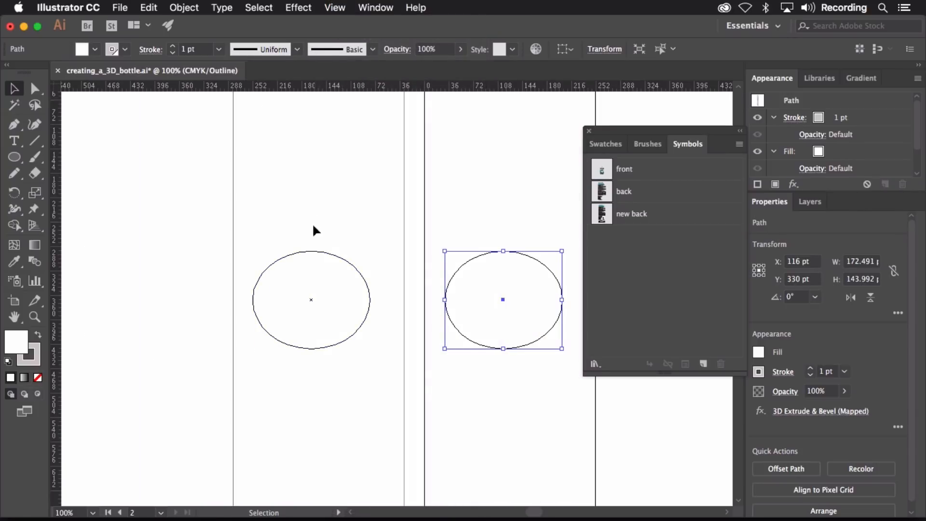
- Select the front bottle's ellipse, find its 3D Extrude & Bevel effect among its appearance attributes, and return to GPU Preview
left_click(307, 255)
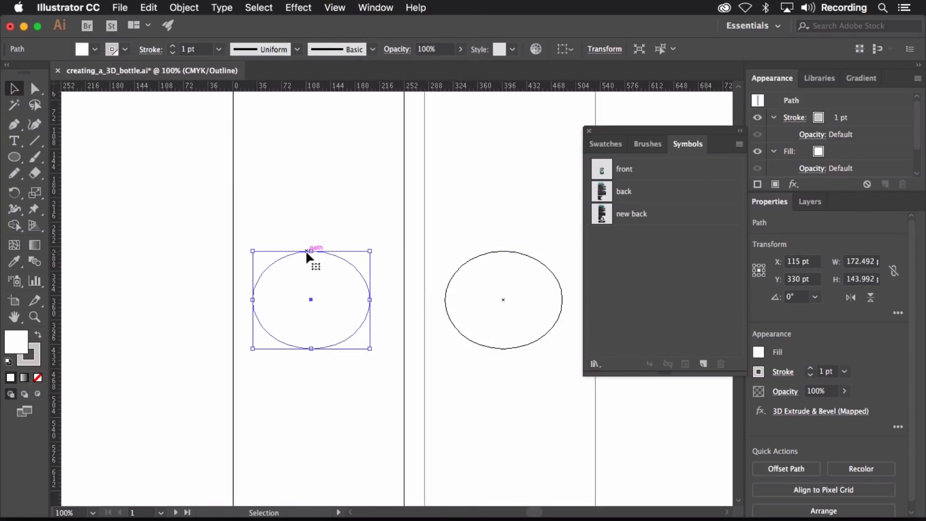
scroll(823, 152, "down", 2)
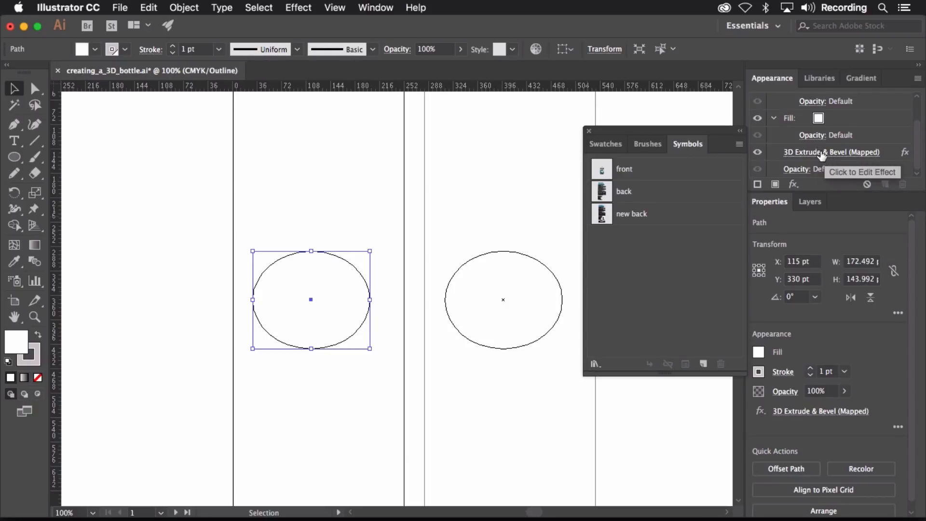
left_click(333, 8)
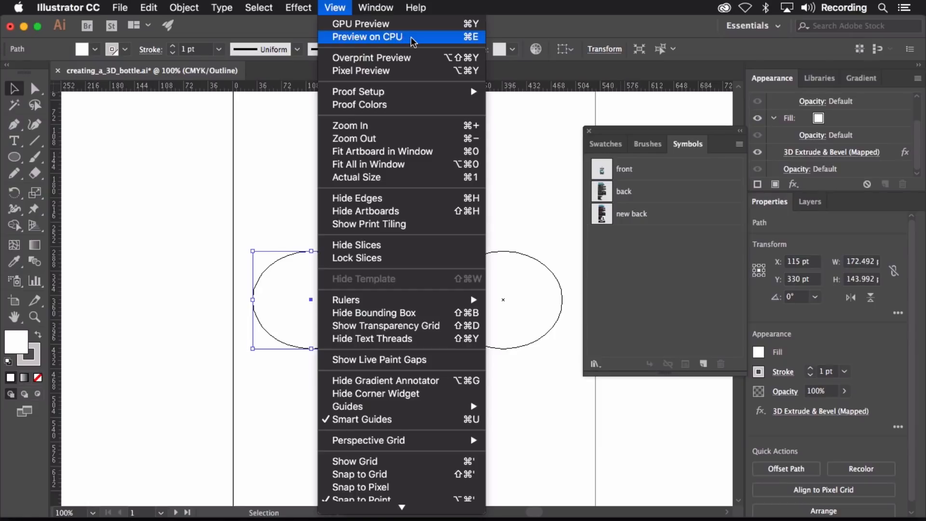
left_click(399, 24)
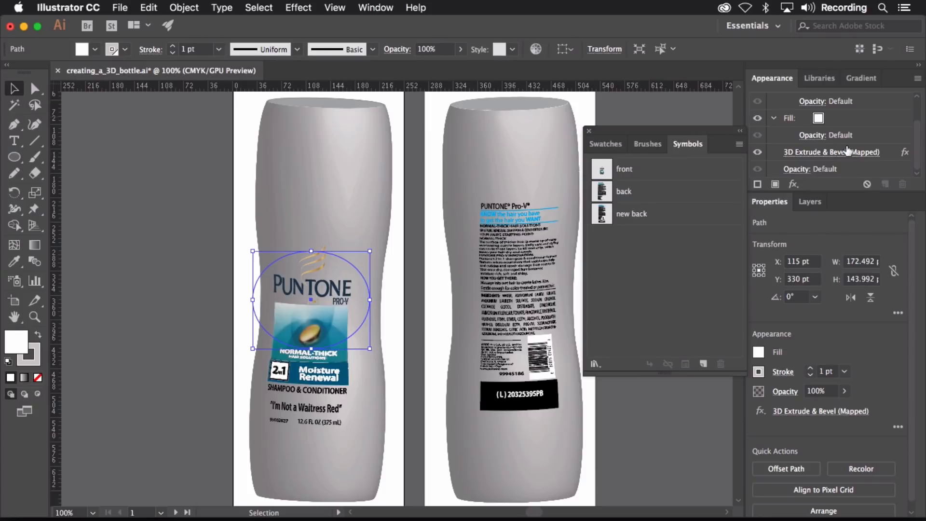
- Open the front bottle's 3D Extrude & Bevel effect with Preview on, set Extrude Depth to 582 pt, and review its bevel style and height
left_click(829, 153)
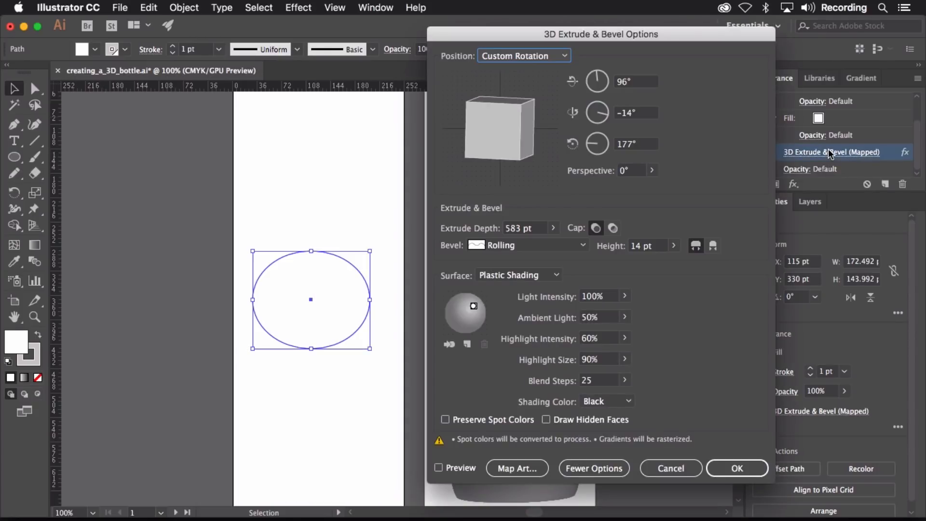
left_click(453, 464)
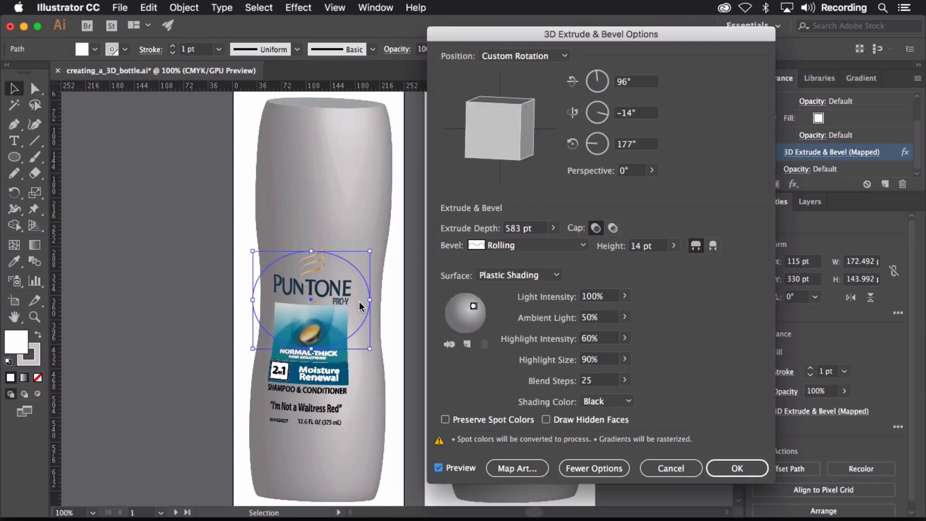
left_click(516, 226)
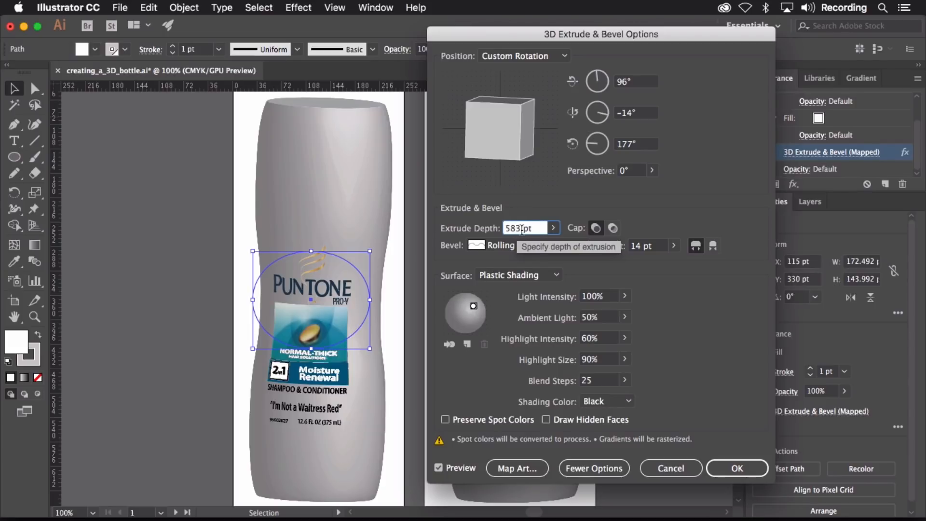
key("Down")
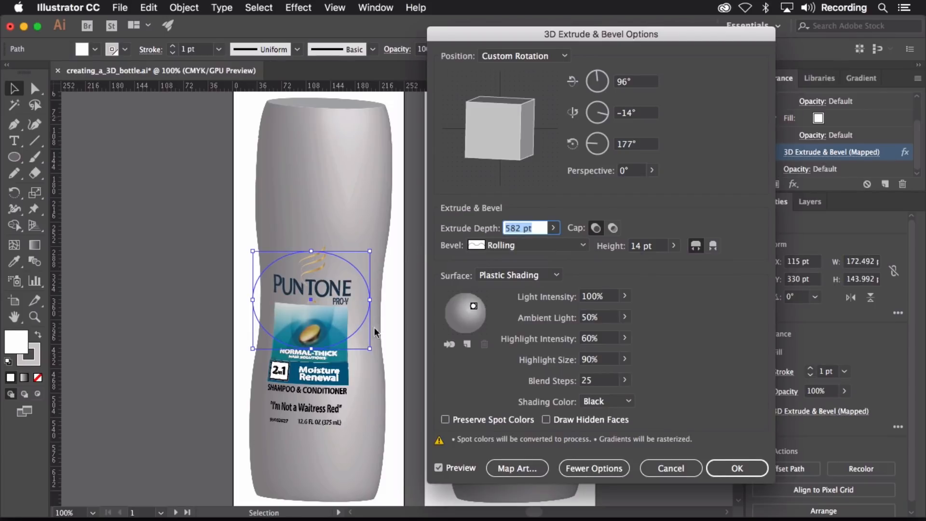
left_click(528, 243)
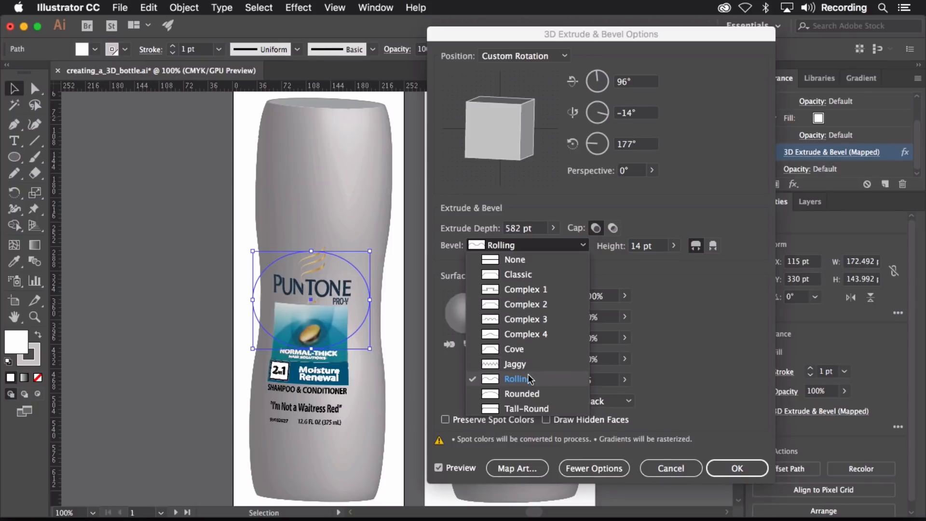
left_click(647, 271)
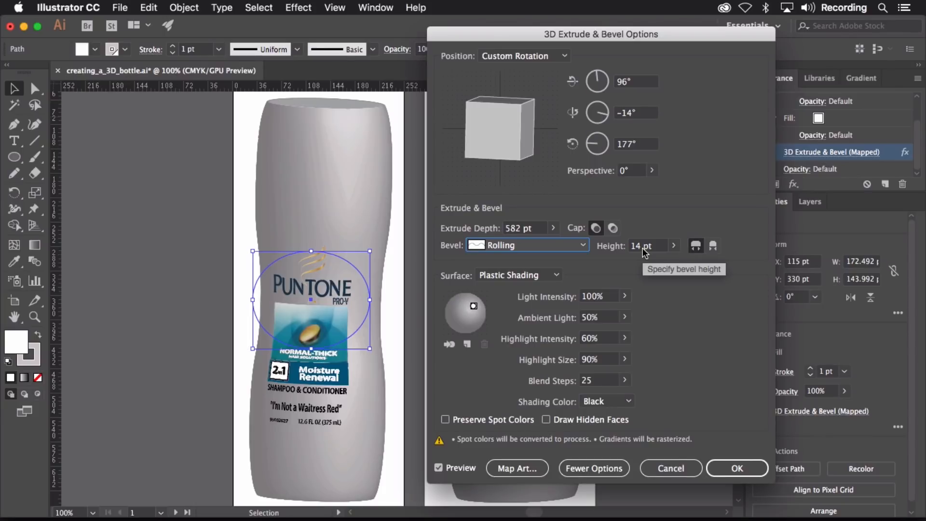
left_click(643, 249)
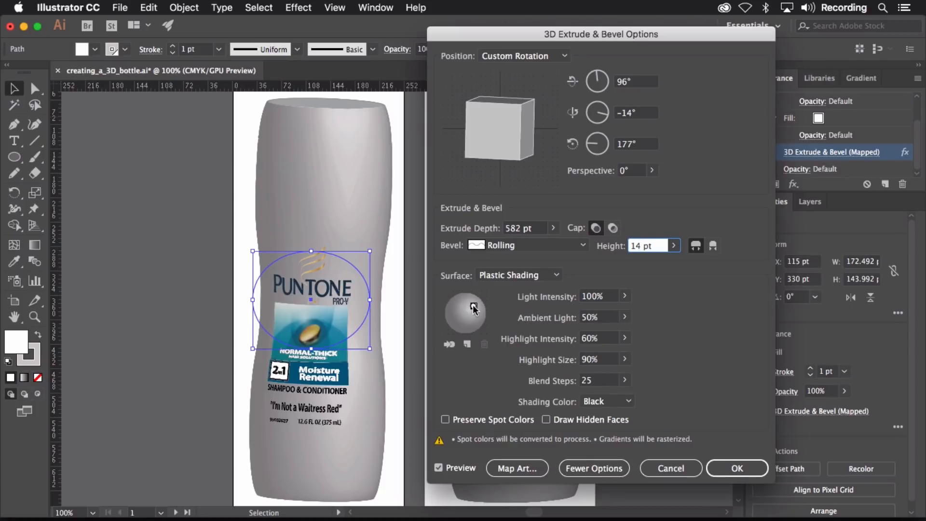
- Try out the front bottle's lighting by sending its light behind the object and back, and adding, moving and deleting a second light
left_click_drag(474, 308, 474, 308)
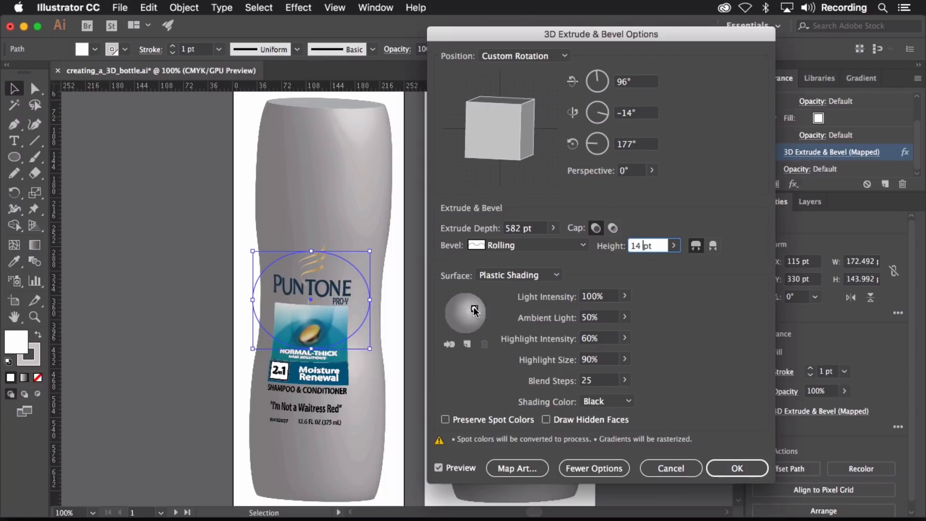
left_click(449, 343)
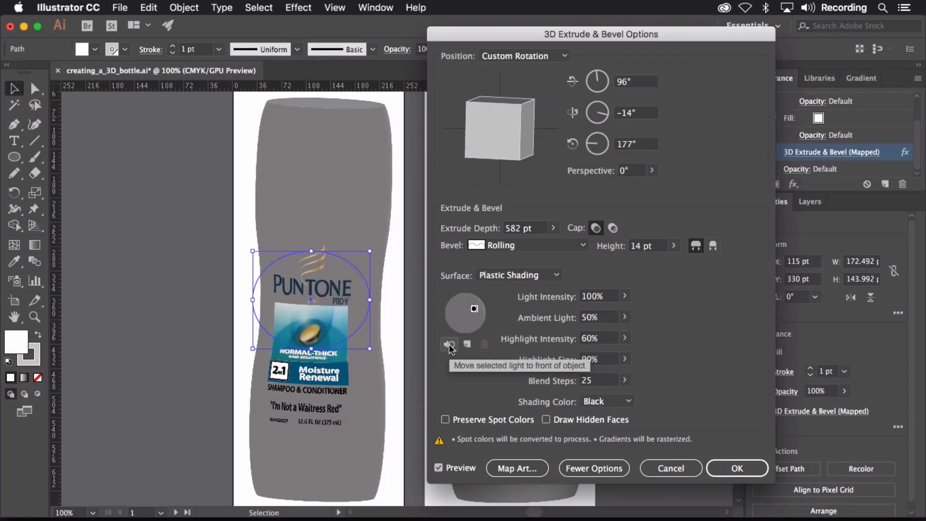
left_click(449, 344)
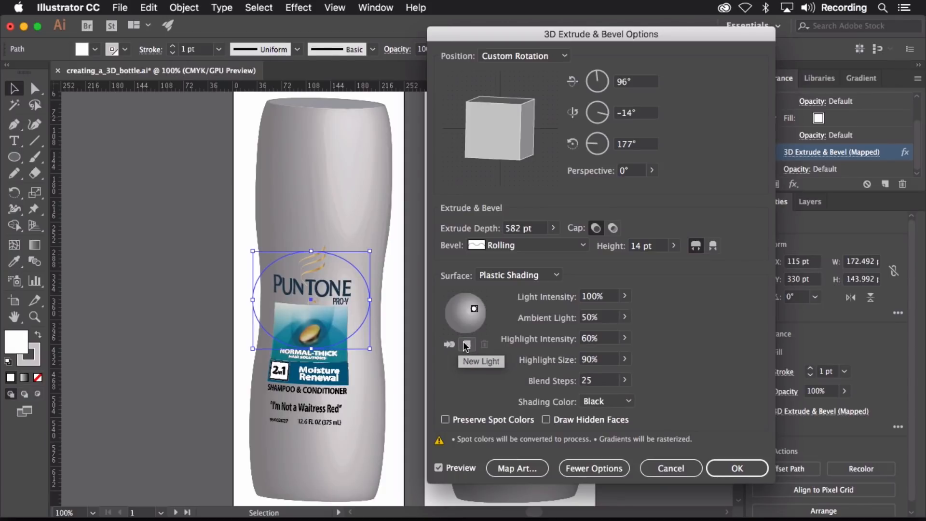
left_click(466, 343)
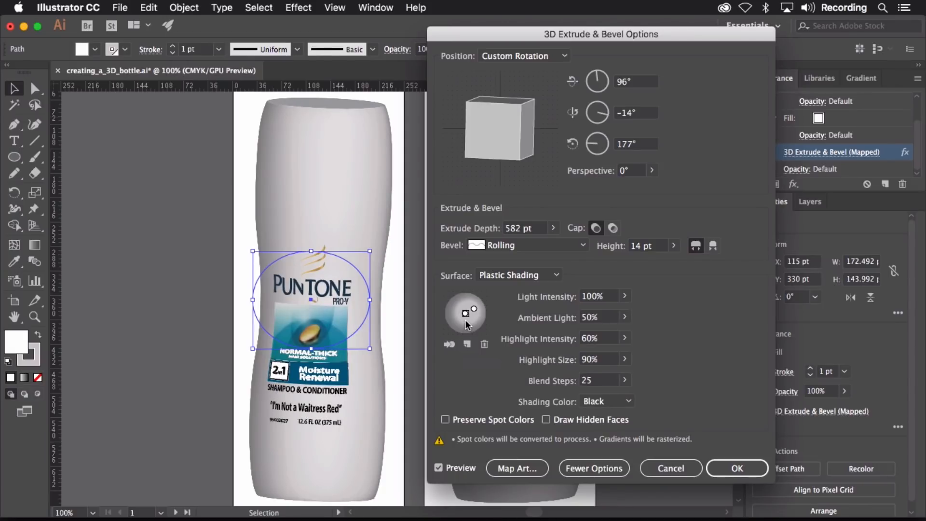
left_click_drag(464, 316, 448, 316)
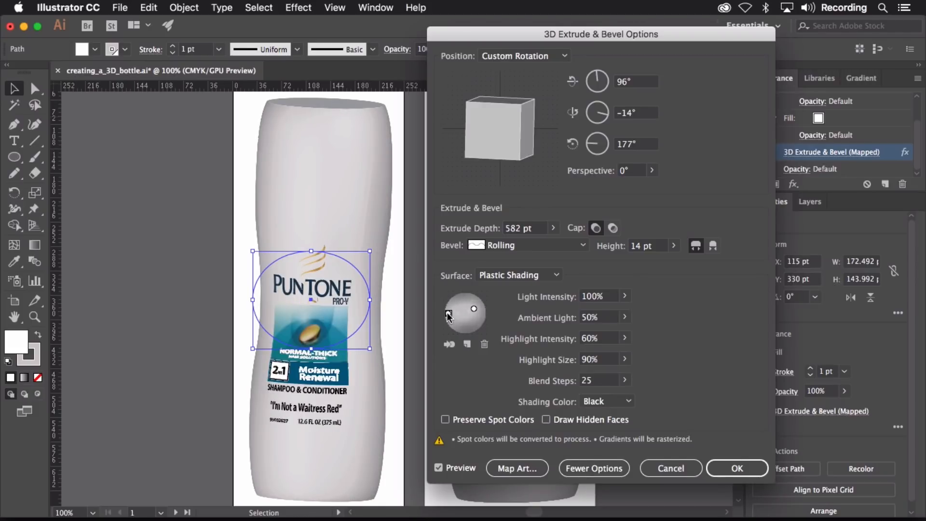
left_click(484, 344)
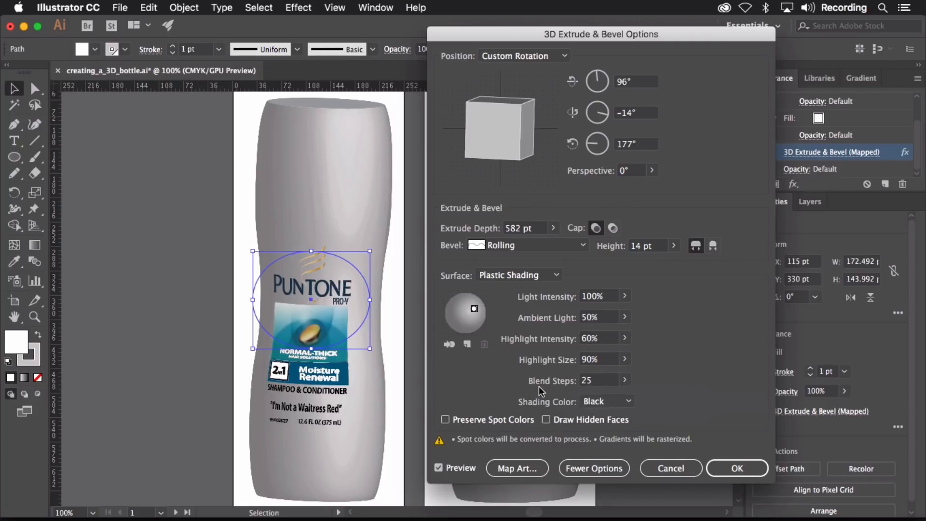
- Step through the front bottle's Map Art surfaces to surface 6, check its symbol choices, and leave the mapping unchanged
left_click(510, 468)
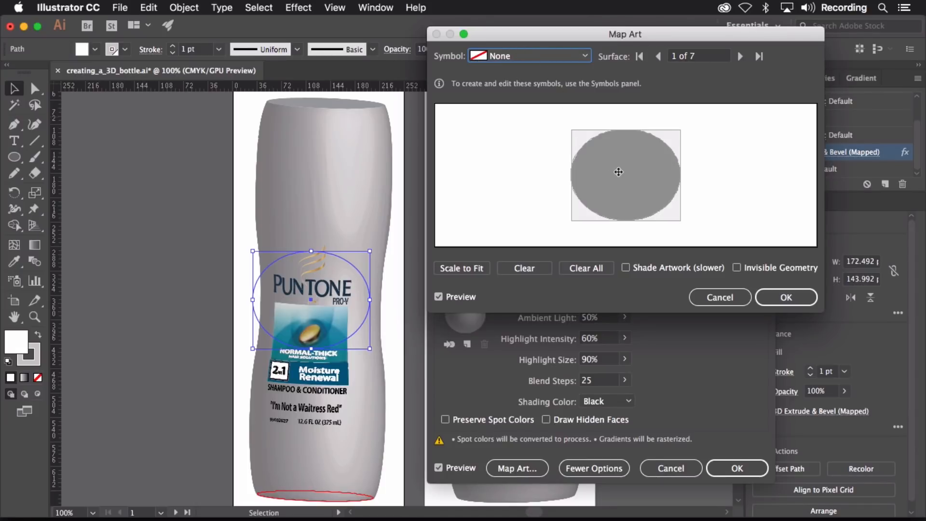
left_click(741, 56)
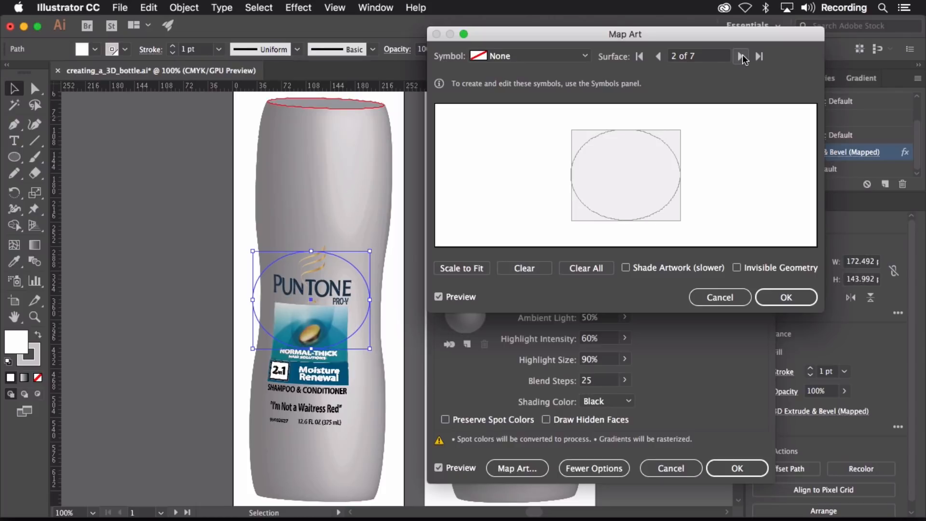
left_click(742, 56)
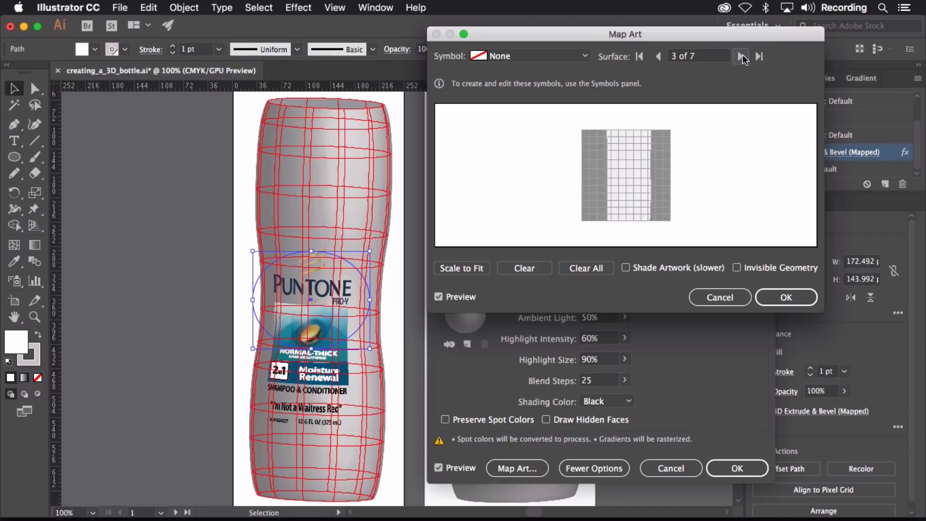
left_click(741, 56)
left_click(742, 56)
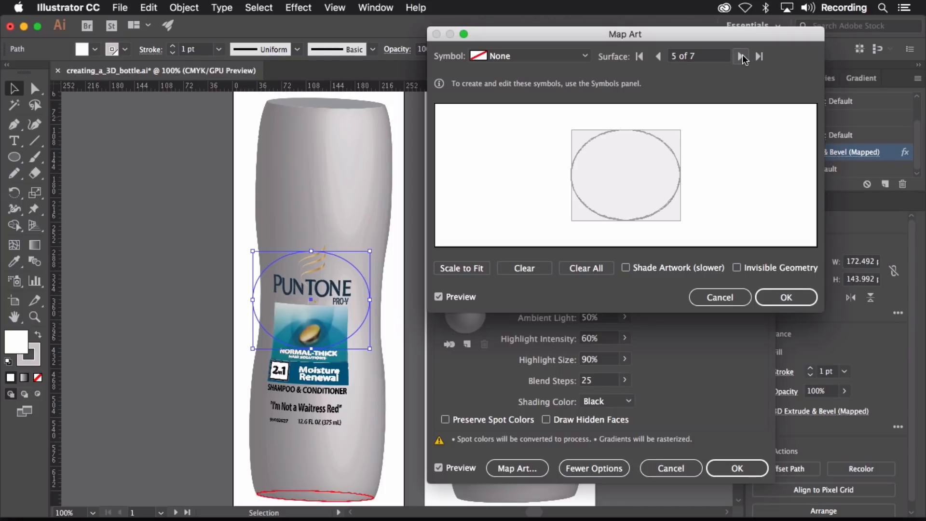
left_click(742, 55)
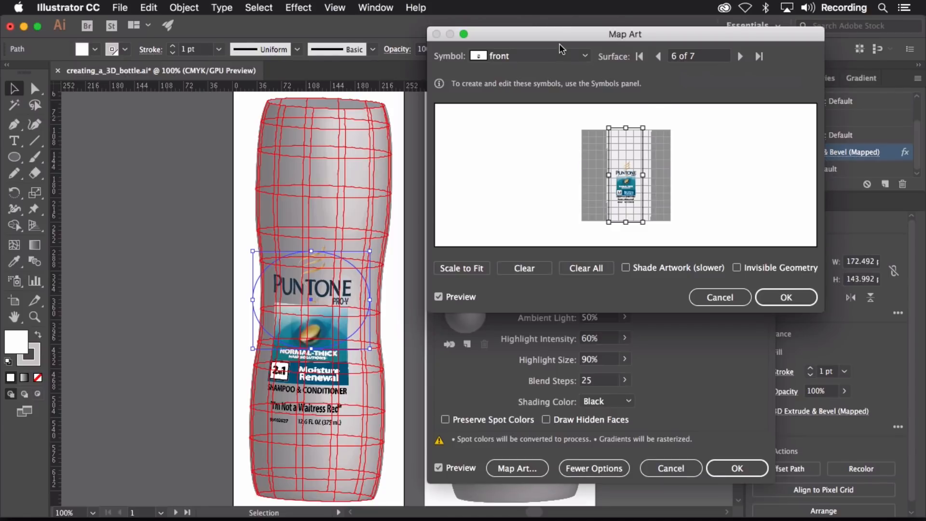
left_click(585, 58)
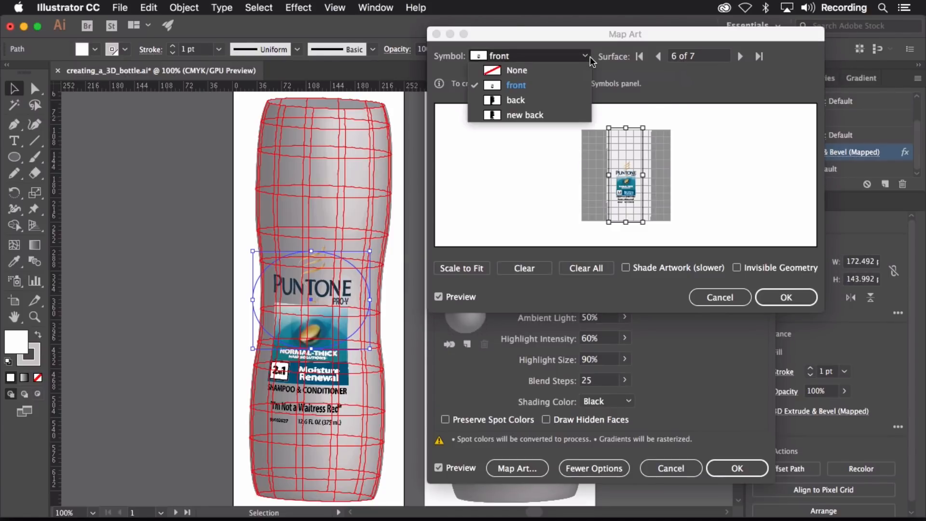
left_click(588, 56)
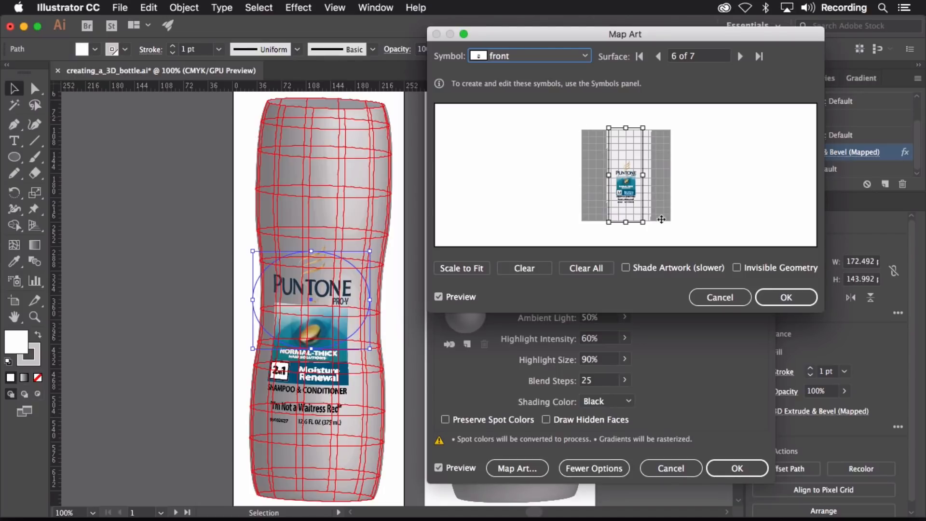
left_click(721, 295)
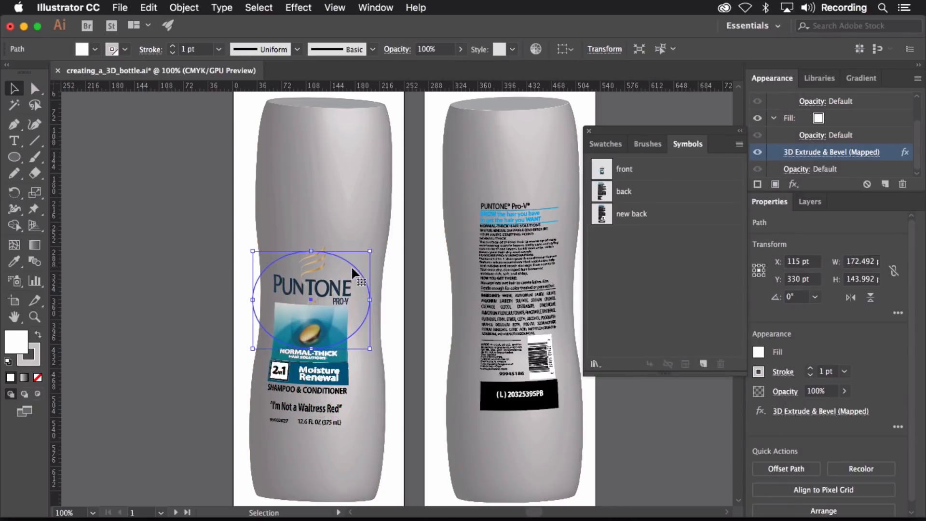
- Select the back bottle's ellipse and open its 3D Extrude & Bevel effect with Preview on, keeping the bottle in view
left_click_drag(359, 274, 505, 253)
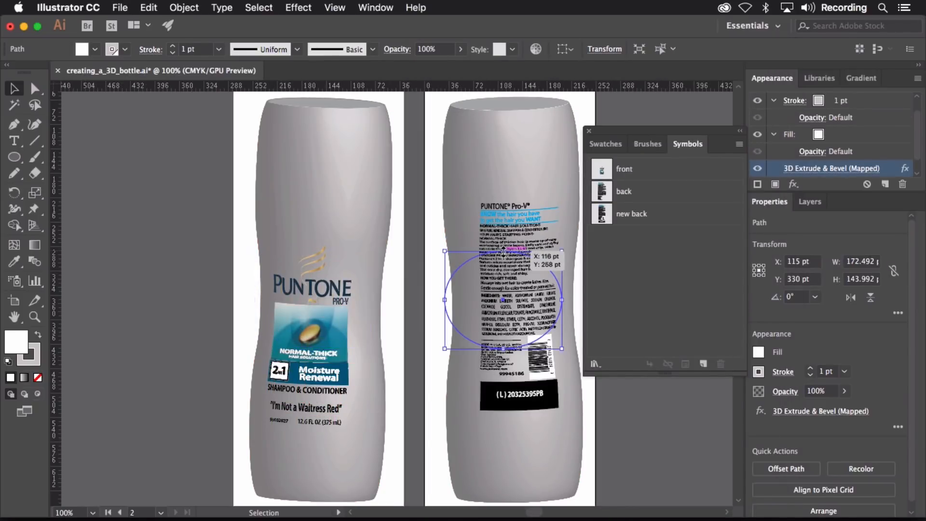
left_click(810, 169)
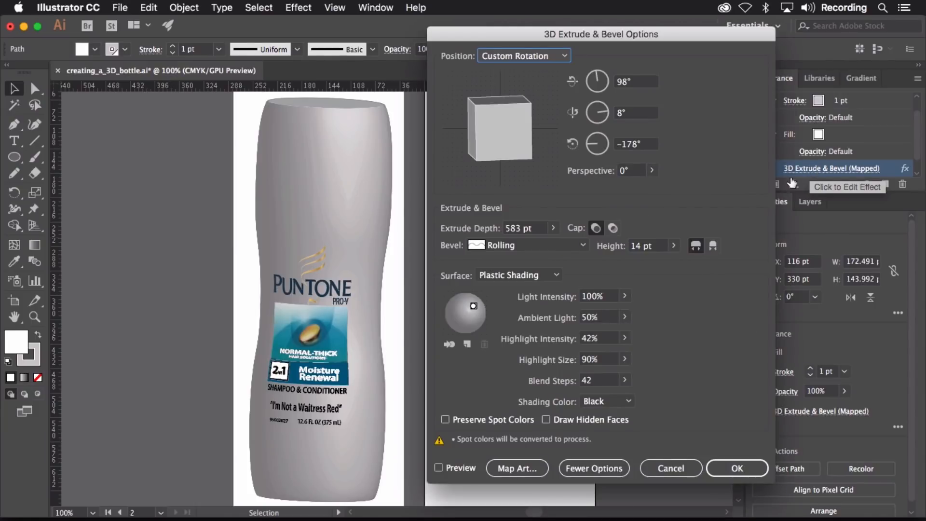
left_click(458, 466)
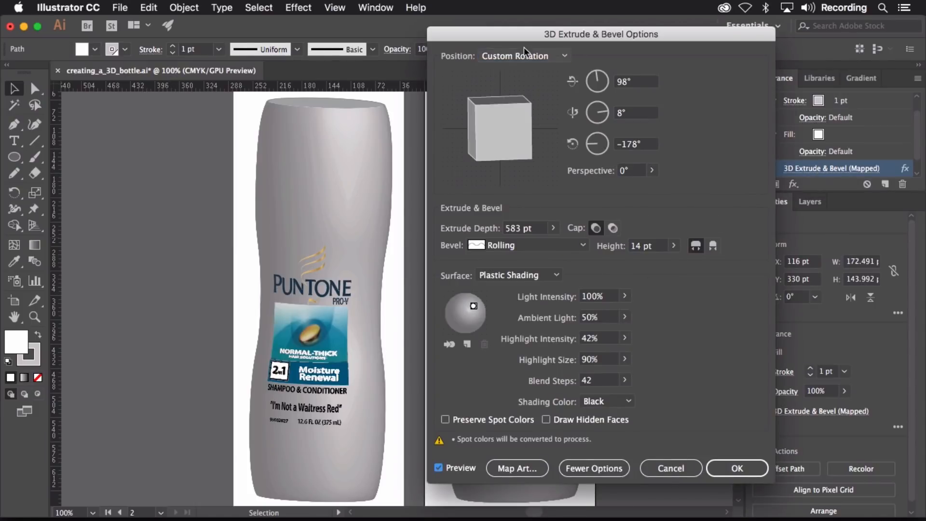
left_click_drag(499, 39, 168, 60)
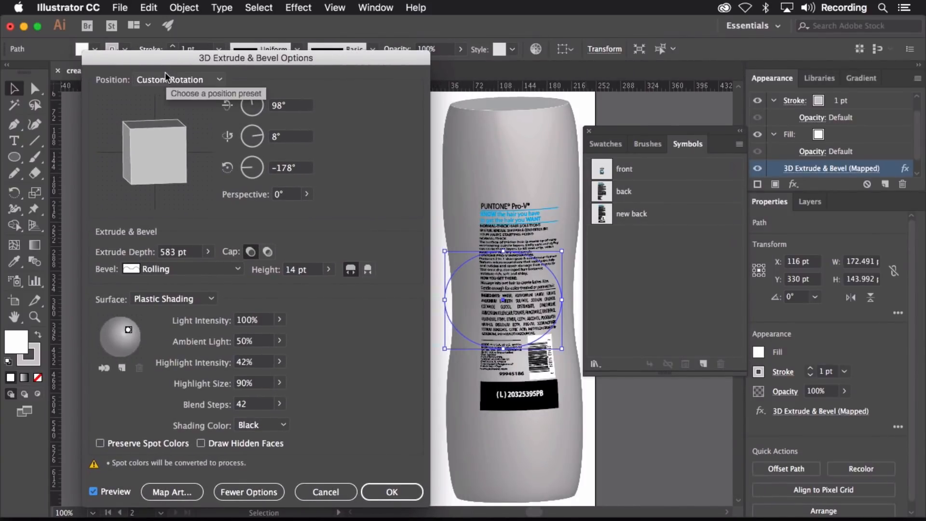
left_click_drag(157, 57, 151, 50)
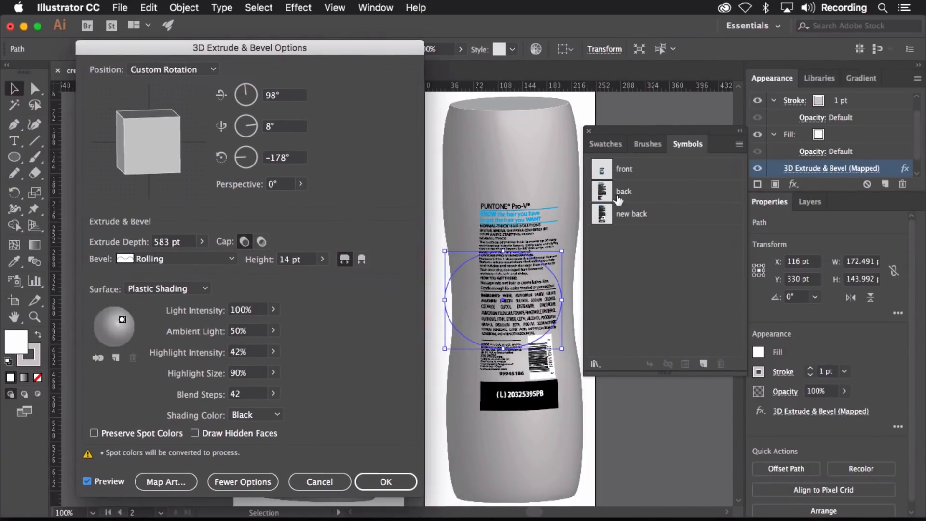
- Step through the back bottle's Map Art surfaces to surface 6, check its symbol choices, and leave the effect without changes
left_click(172, 481)
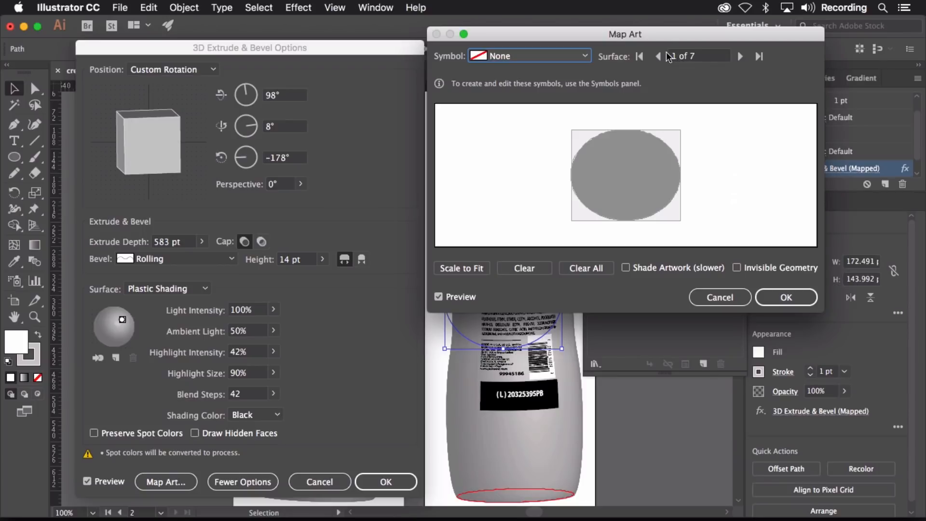
left_click(760, 57)
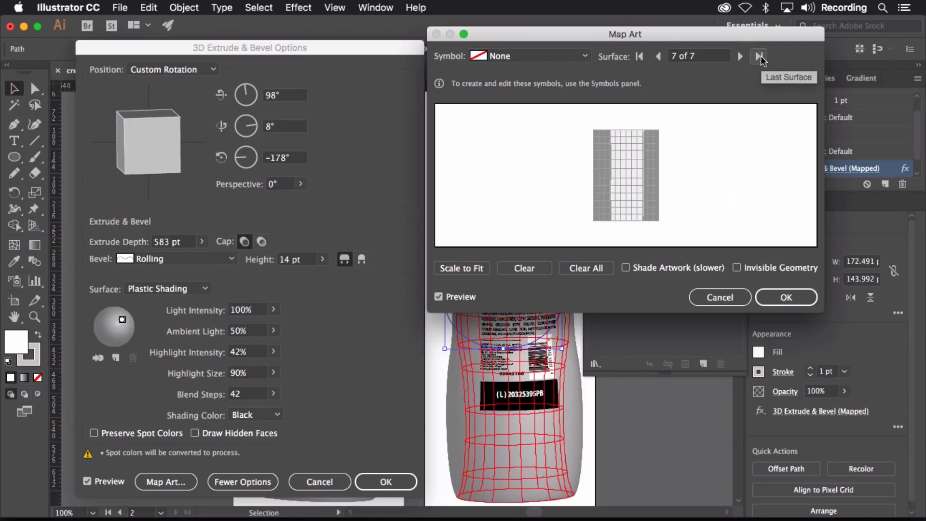
left_click(659, 56)
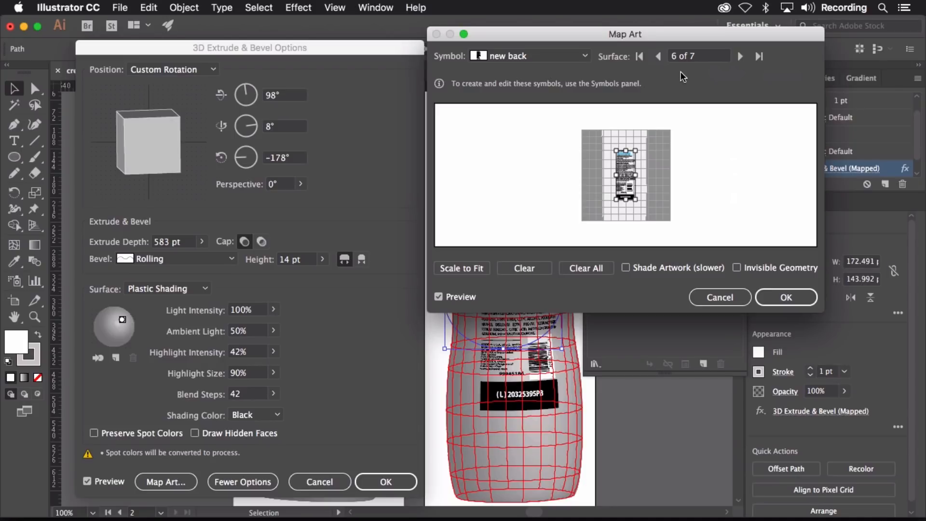
left_click(521, 58)
left_click(522, 61)
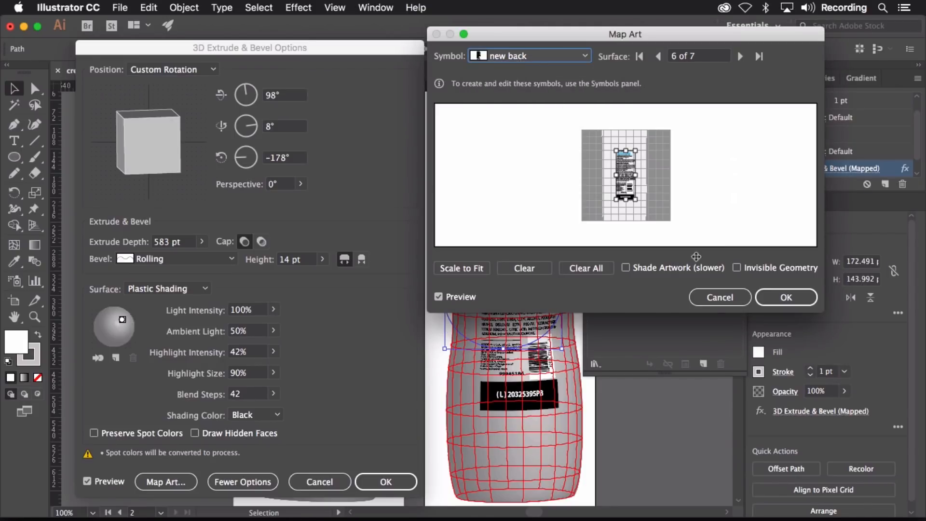
left_click(729, 298)
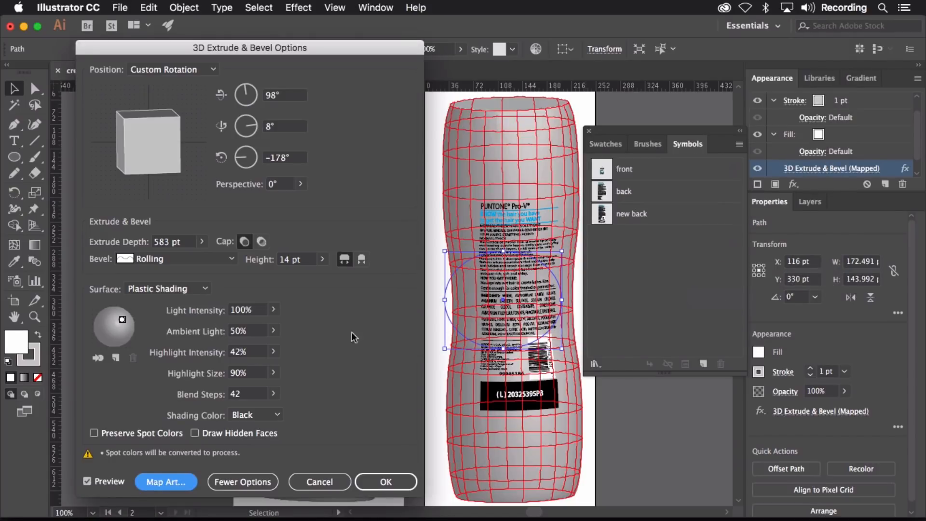
left_click(320, 482)
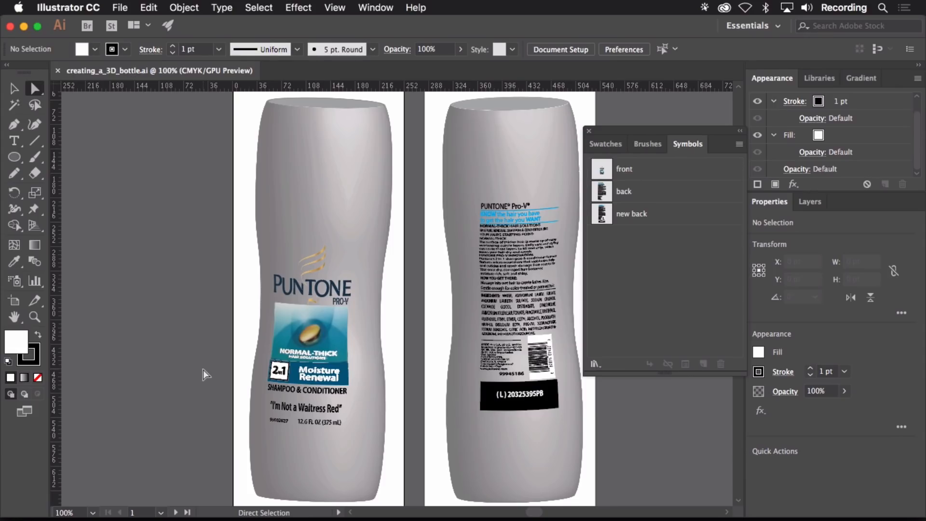
- Place an instance of the "front" symbol on the pasteboard beside the front bottle and open its symbol definition for editing
left_click(294, 408)
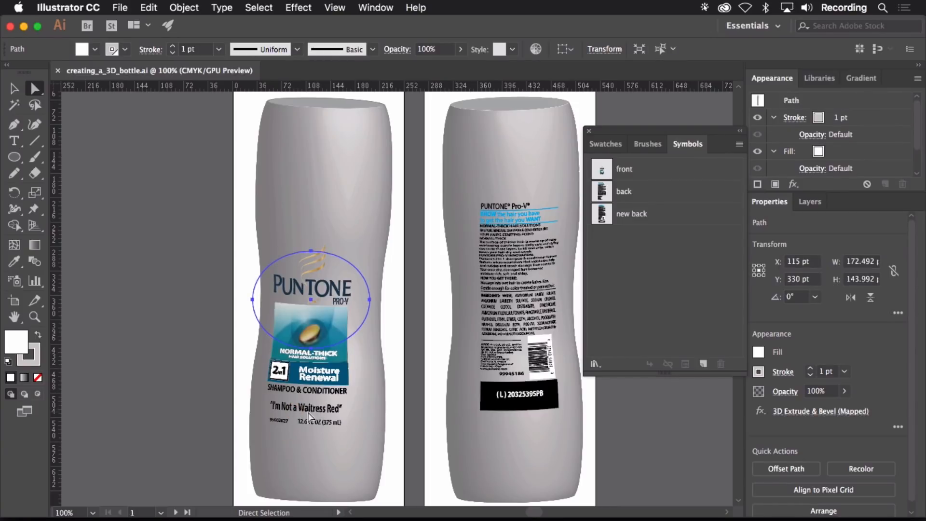
left_click(608, 171)
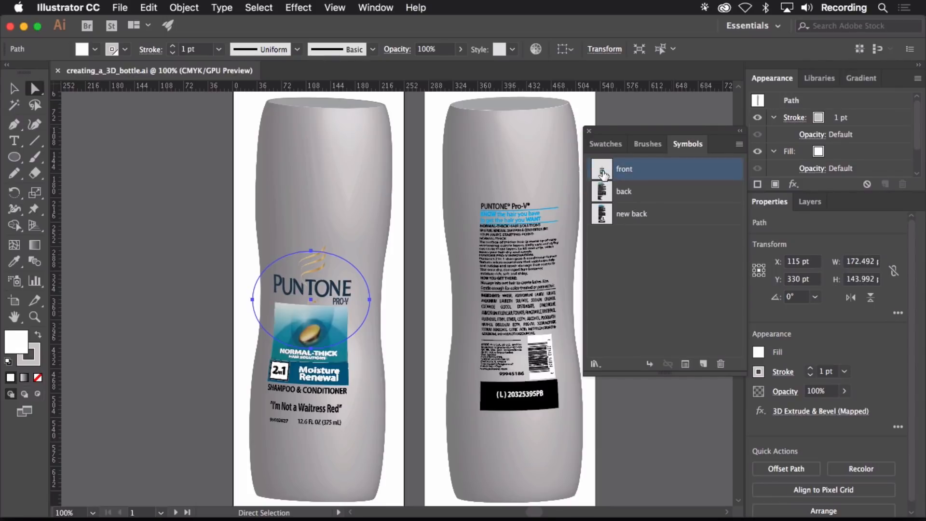
left_click_drag(603, 174, 124, 240)
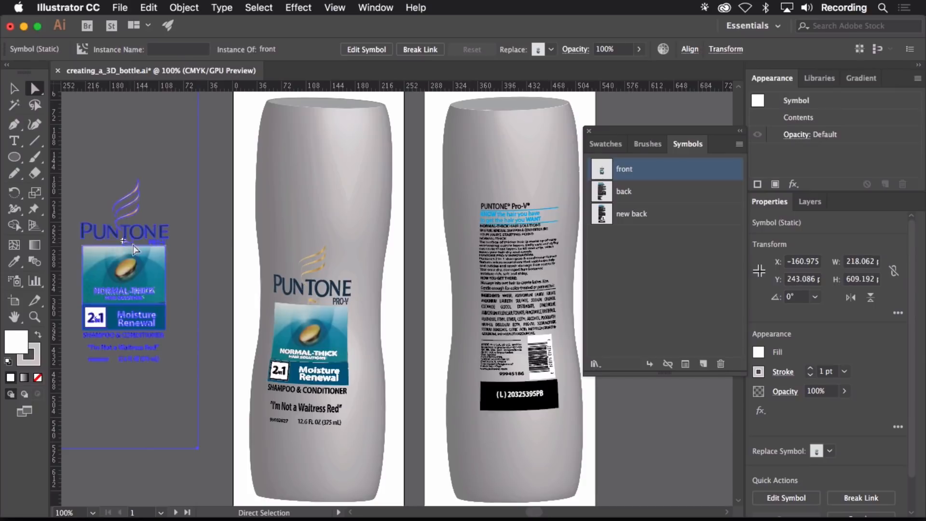
scroll(95, 289, "up", 5, "alt")
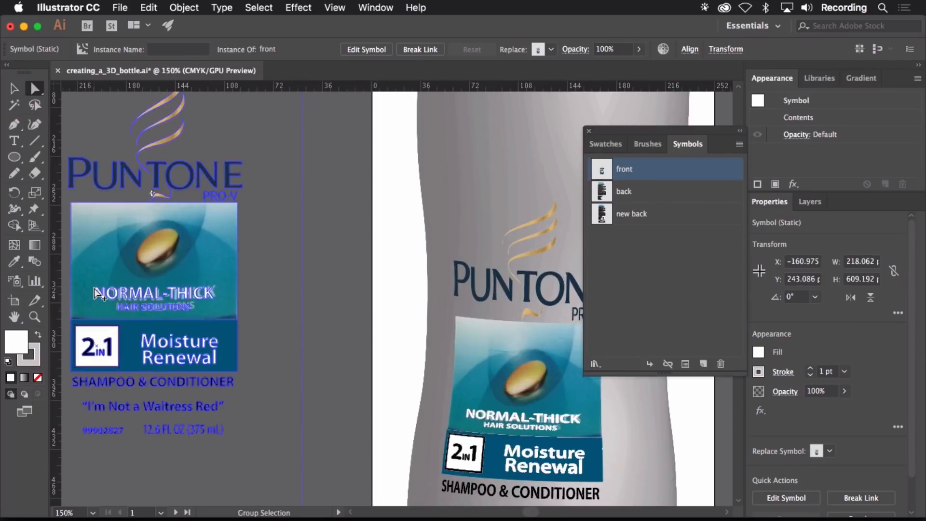
scroll(94, 289, "down", 2, "alt")
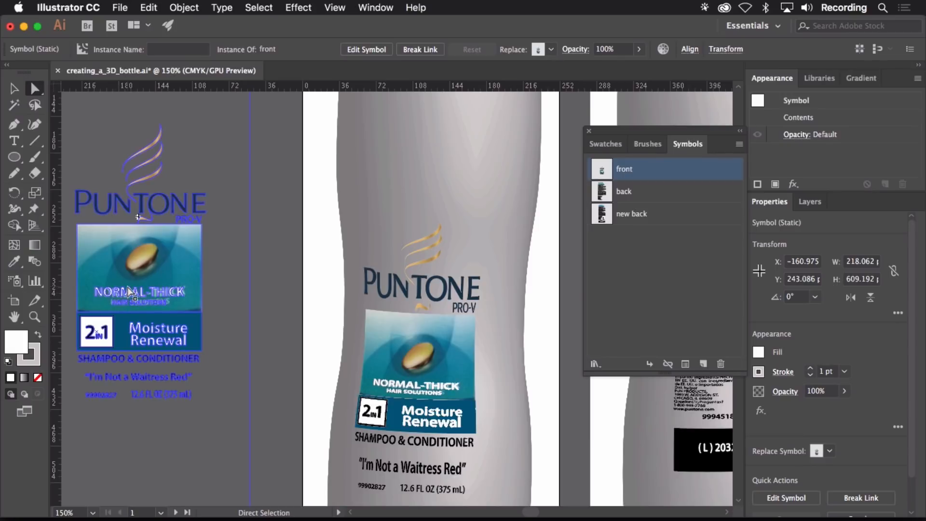
left_click(371, 52)
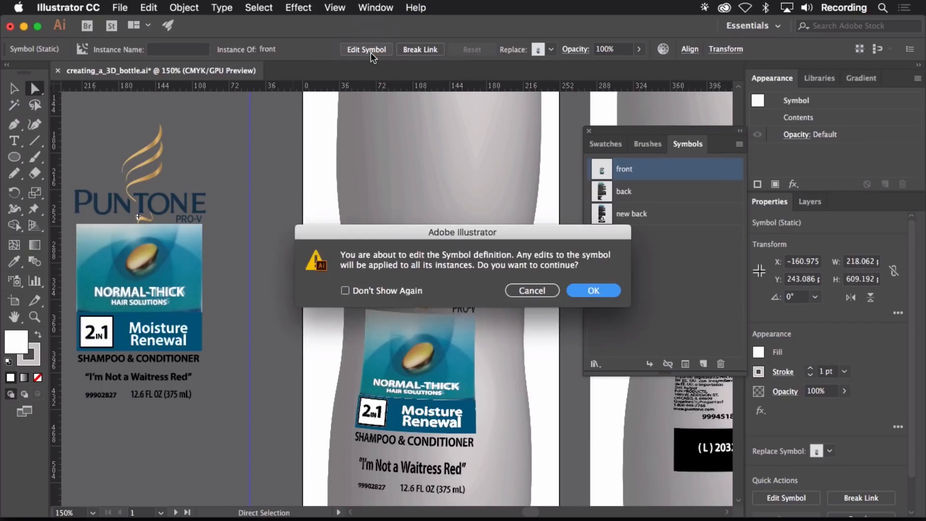
left_click(593, 291)
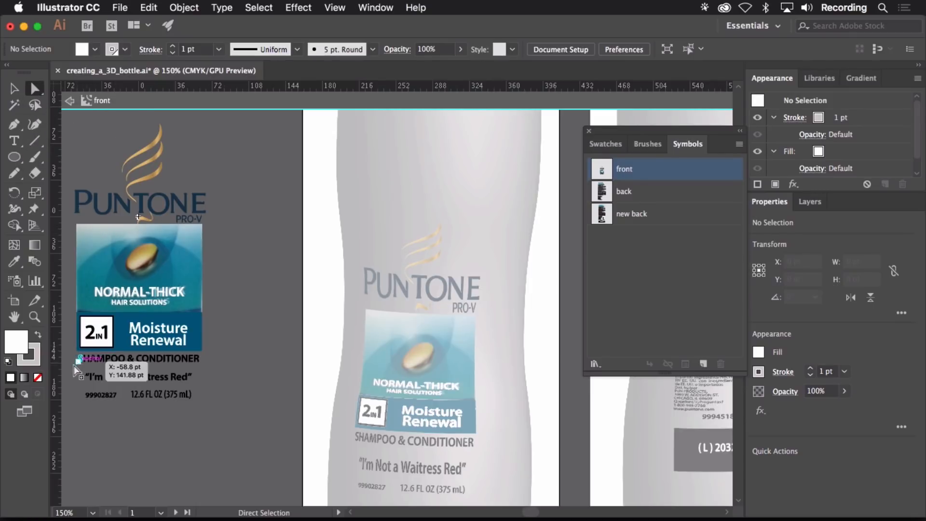
- Fill the label's "I'm Not a Waitress Red" lettering with PANTONE 485 C and leave symbol editing
left_click(107, 379)
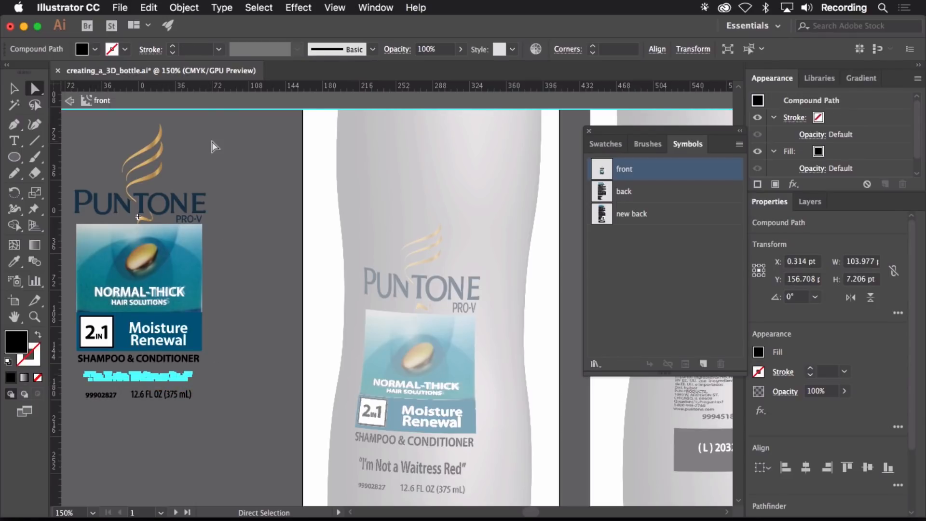
left_click(222, 7)
mouse_move(257, 206)
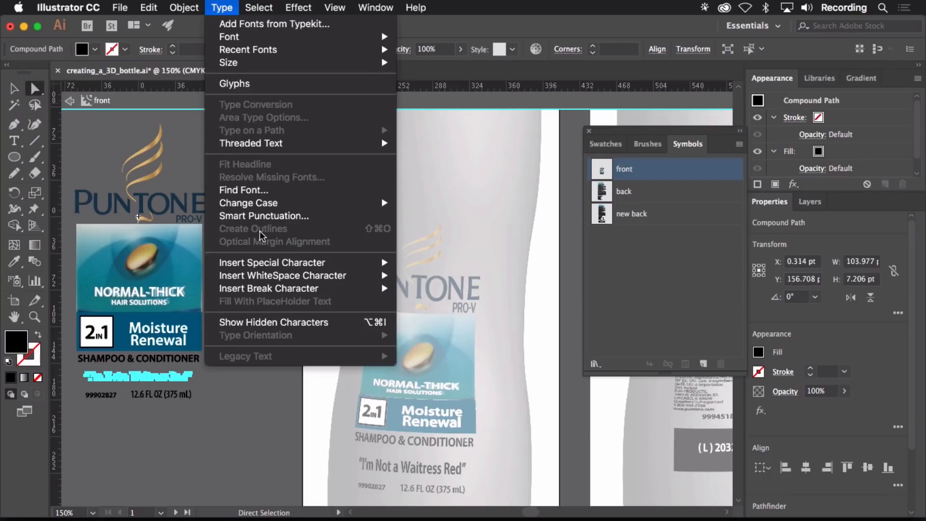
left_click(187, 8)
left_click(93, 51)
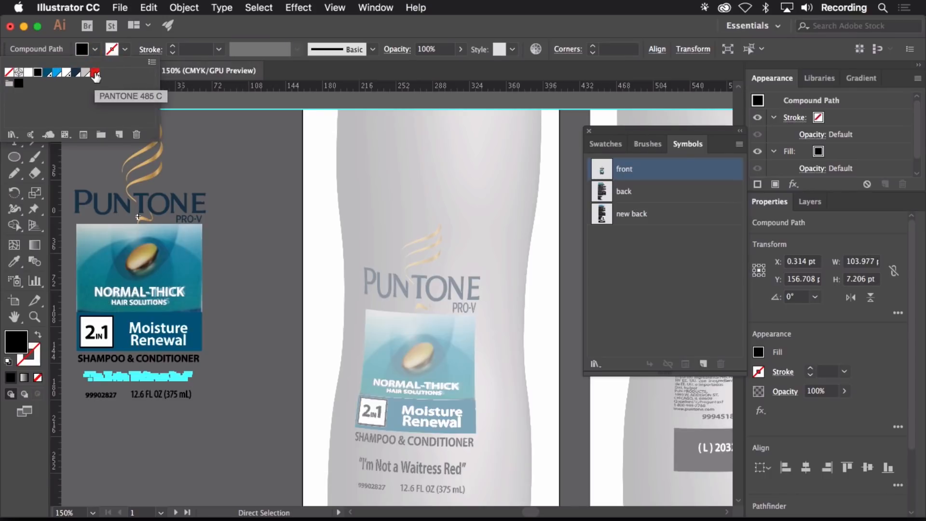
left_click(95, 73)
left_click(249, 271)
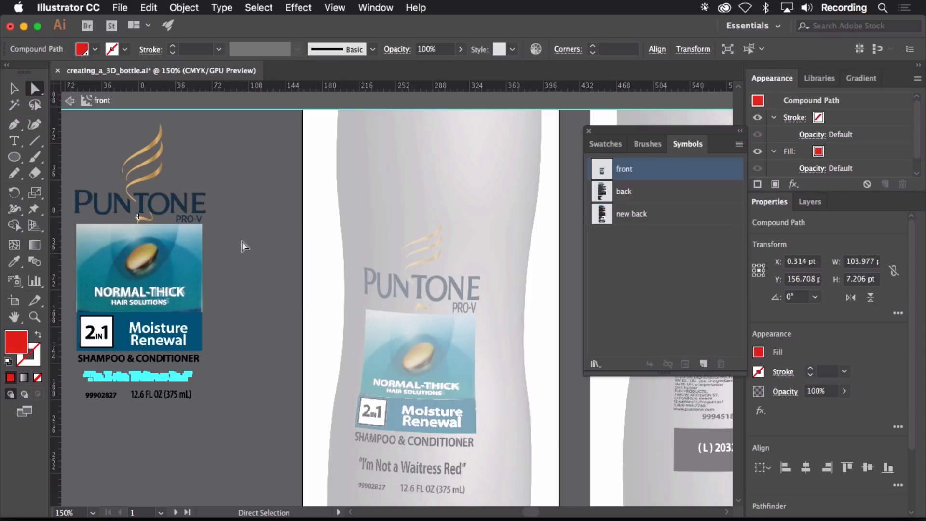
left_click(268, 297)
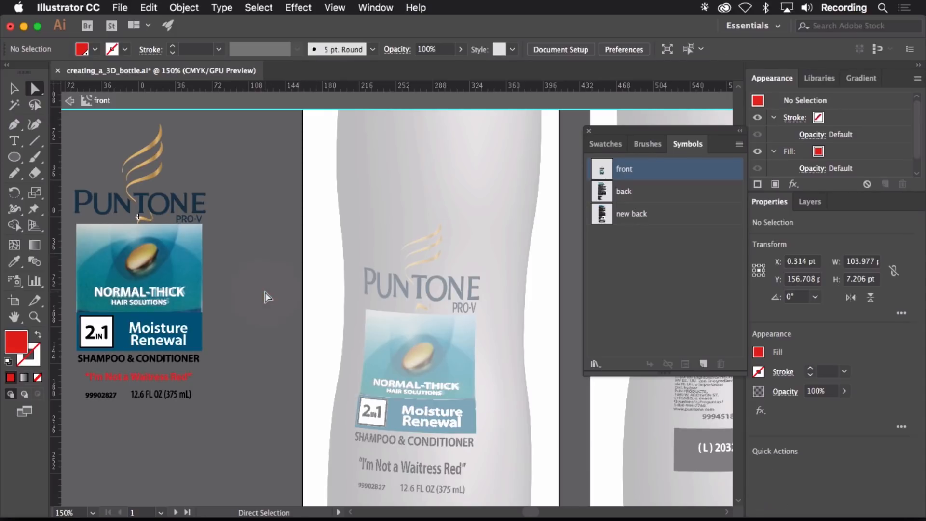
double_click(265, 270)
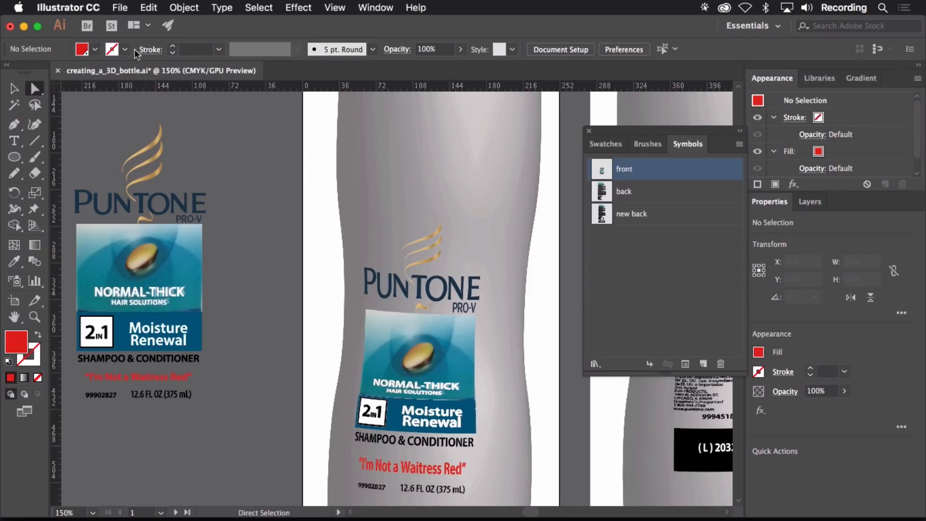
- Open Export for Screens for both artboards and review the scale and file format choices, keeping the PNG and SVG formats
left_click(119, 8)
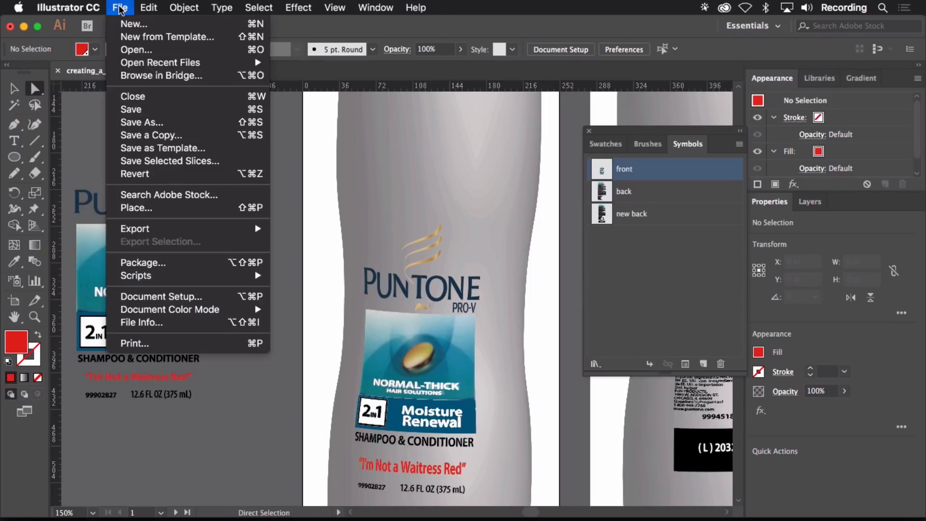
mouse_move(190, 231)
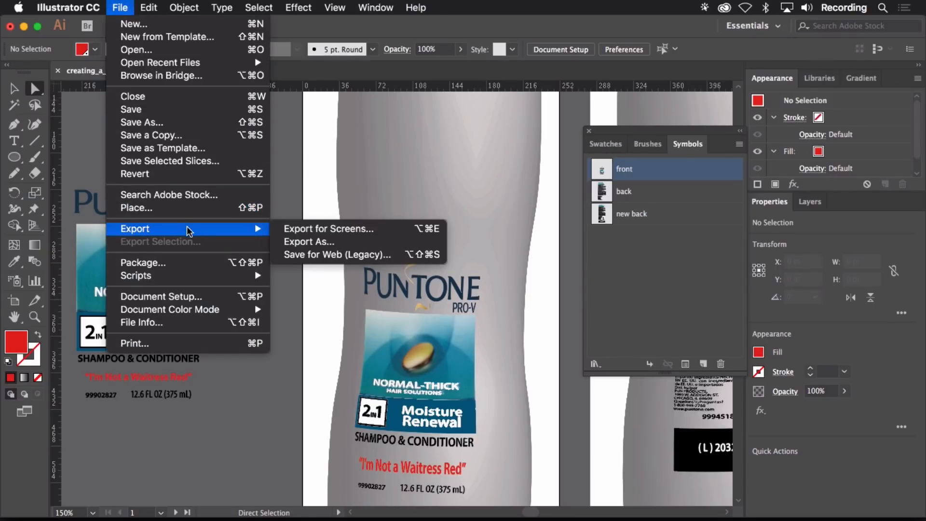
left_click(378, 229)
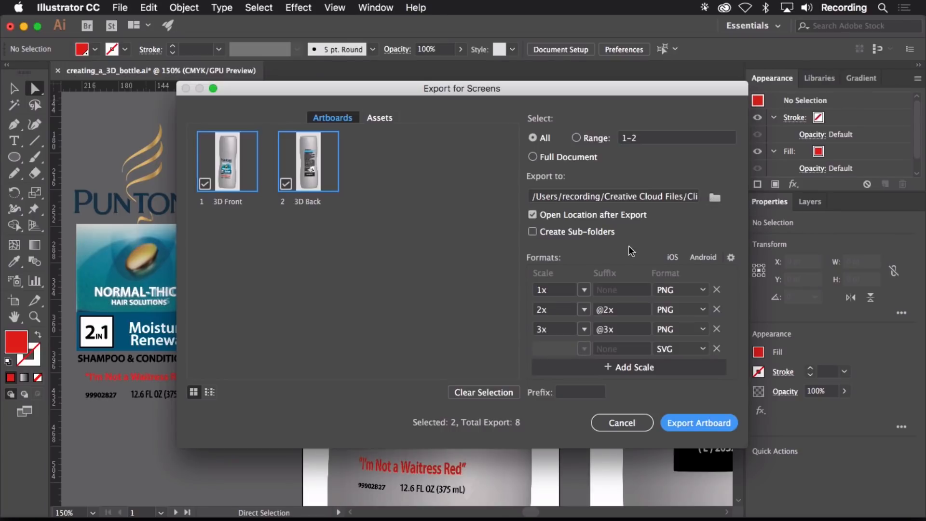
left_click(581, 292)
left_click(627, 283)
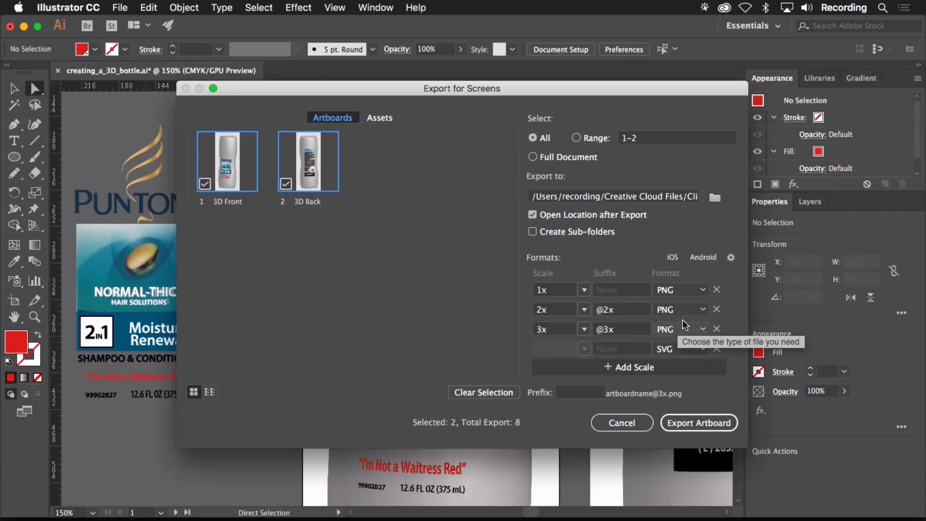
left_click(702, 292)
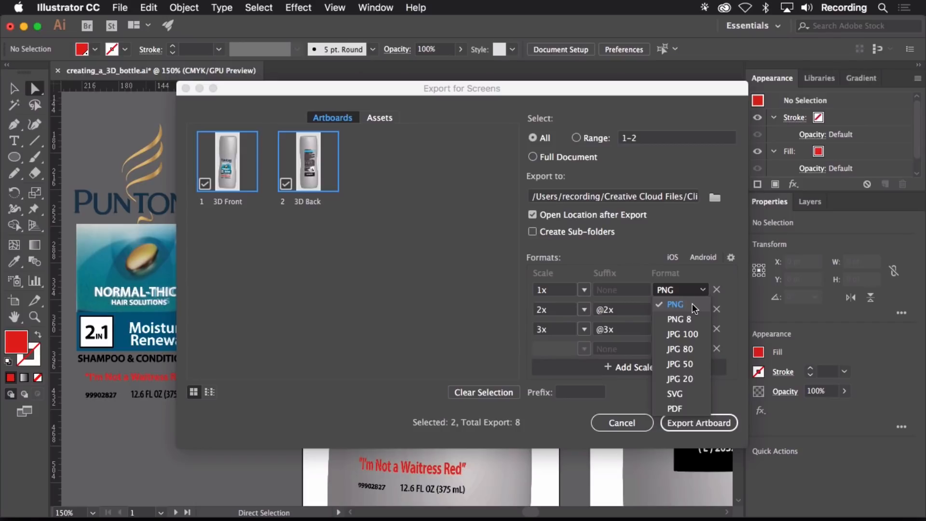
left_click(693, 305)
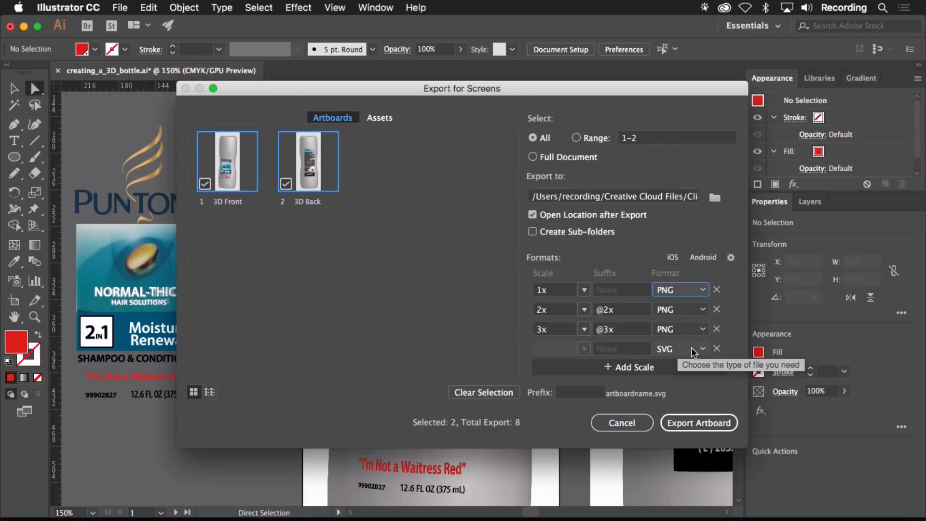
left_click(704, 350)
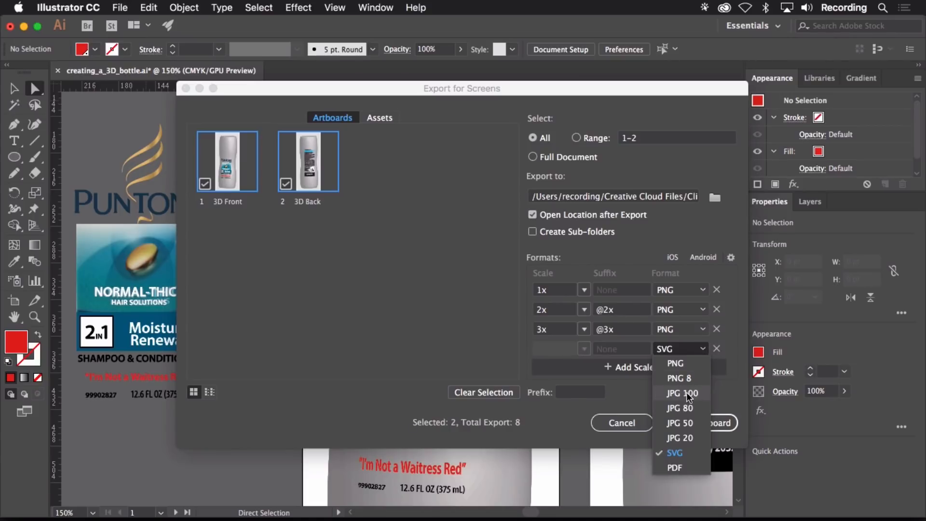
left_click(501, 324)
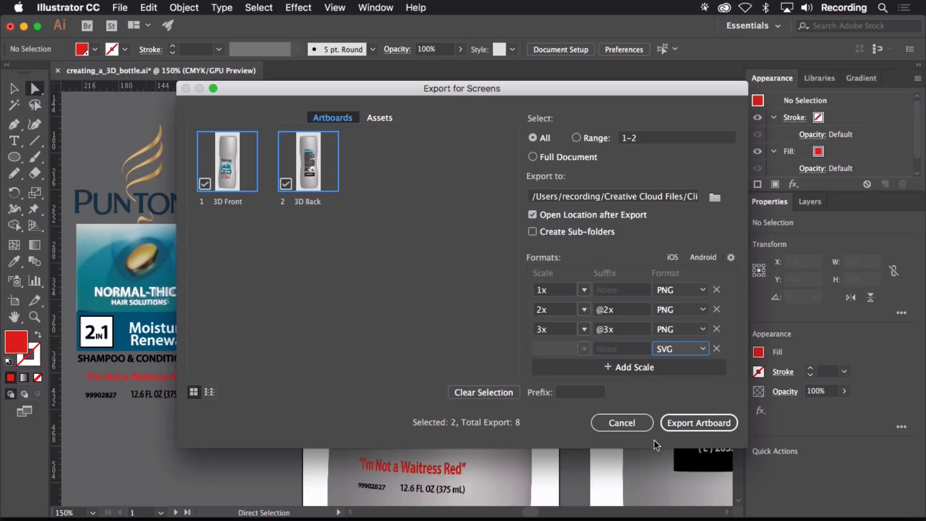
- Switch to Adobe Bridge and preview the rendered 3D Front.png
key("super+Tab")
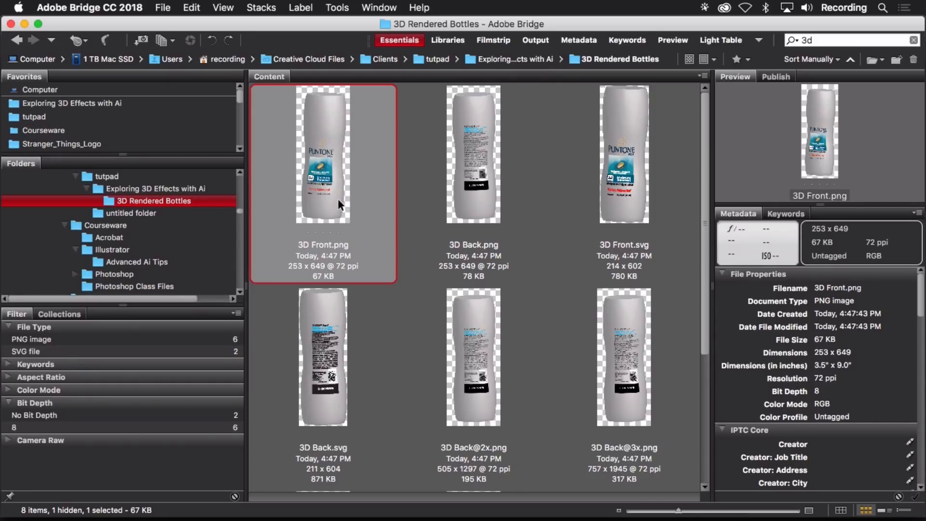
key("space")
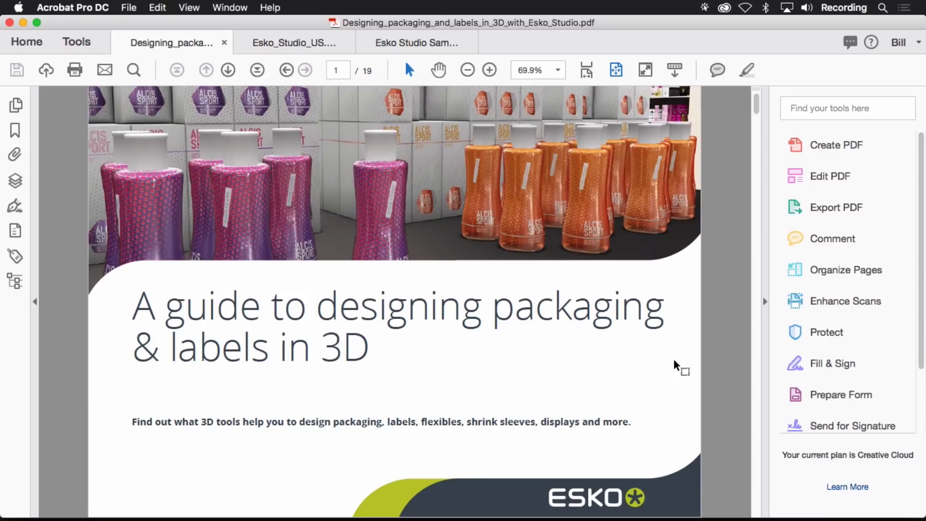
- Page through Esko's guide to designing packaging and labels in 3D, from the cover to page 19, reviewing its 3D packaging tools
key("Page_Down")
key("Page_Down")
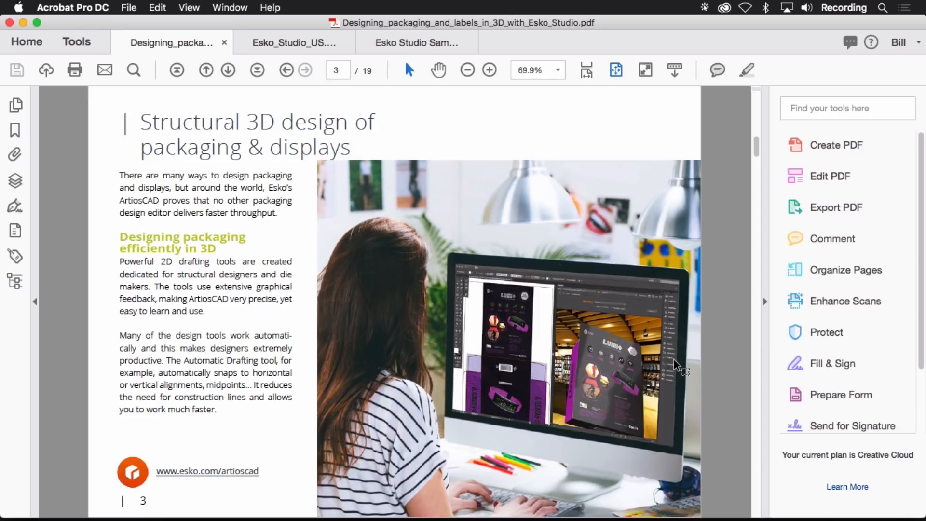
key("Page_Down")
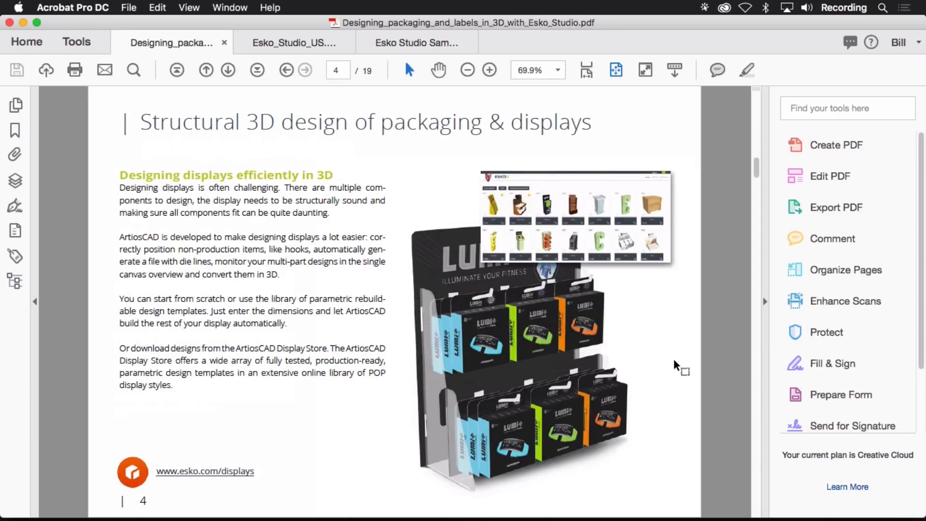
key("Page_Down")
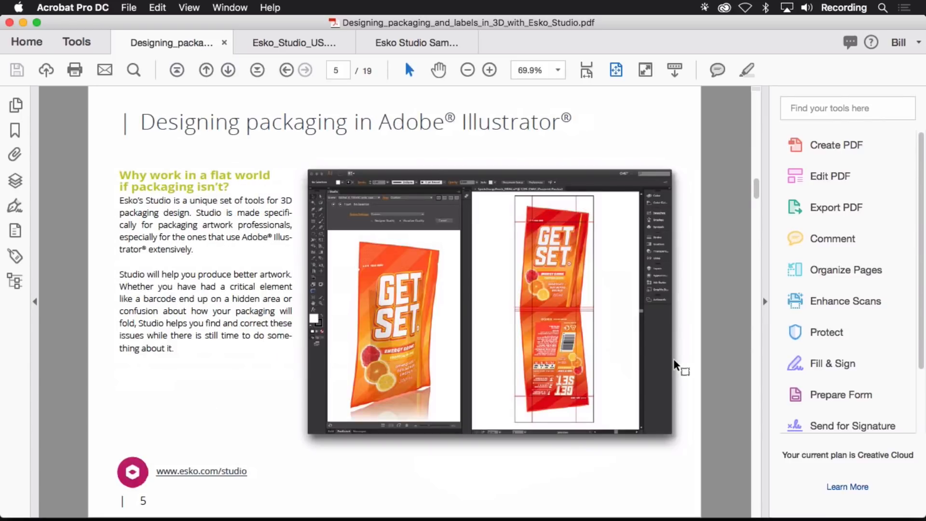
key("Page_Down")
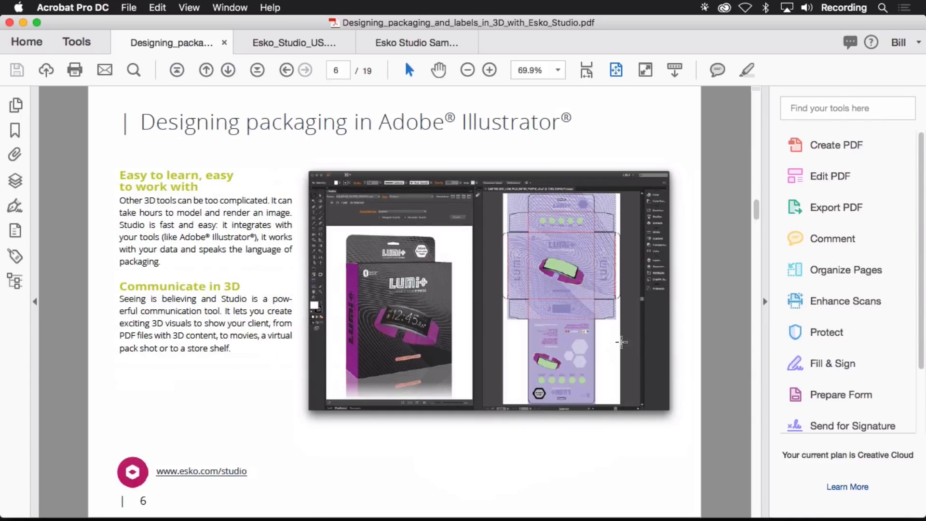
key("Page_Down")
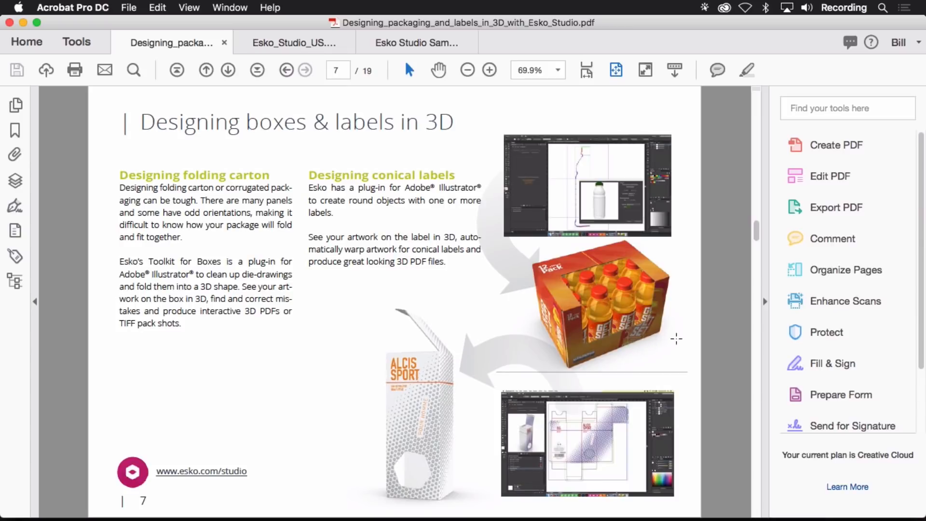
key("Page_Down")
key("Page_Down")
key("Page_Down")
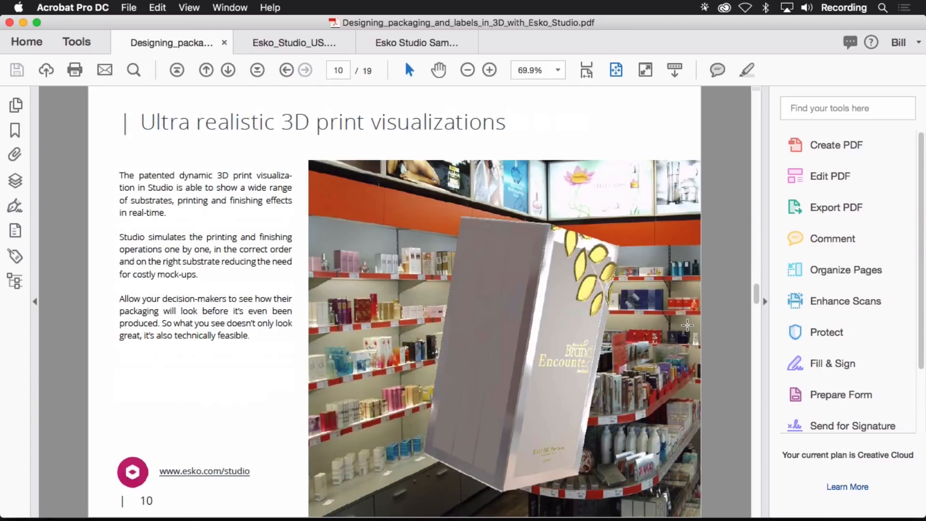
key("Page_Down")
key("Page_Down")
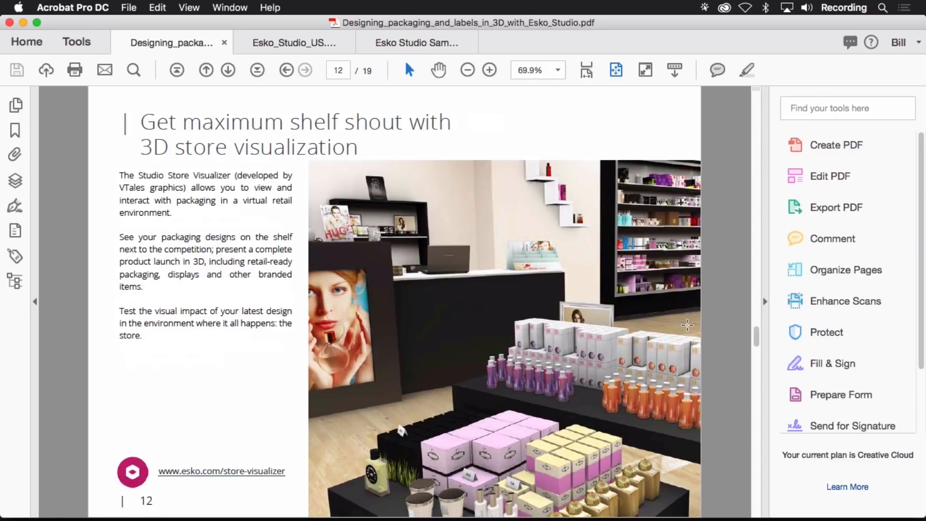
key("Page_Down")
key("Page_Down")
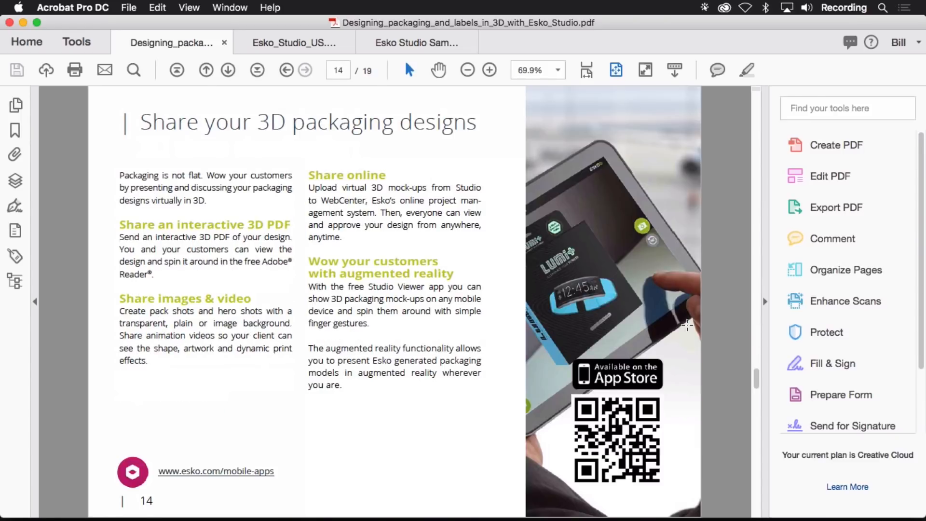
key("Page_Down")
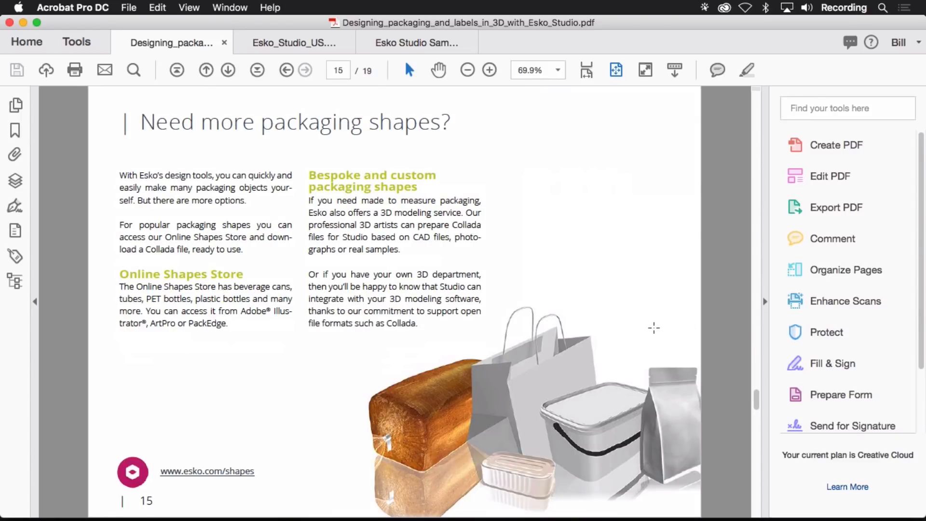
key("Page_Down")
key("Page_Down")
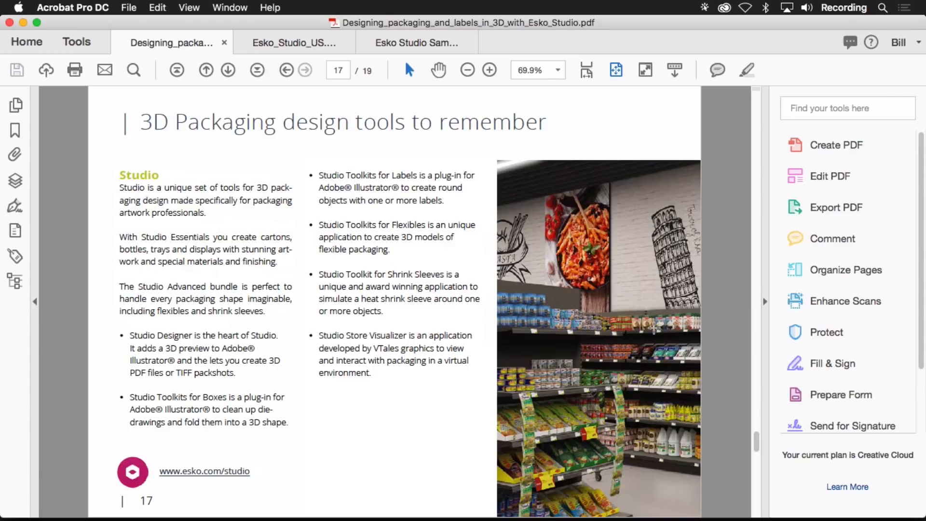
key("Page_Down")
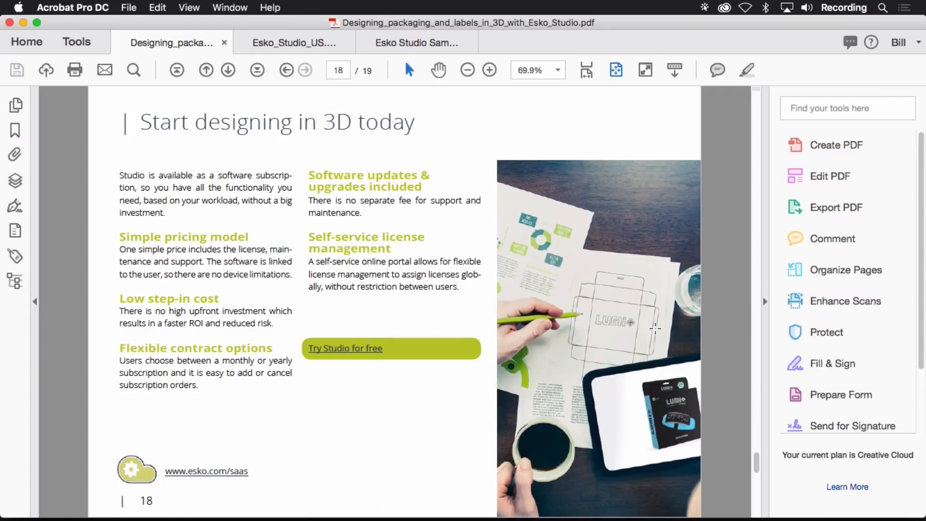
key("Page_Down")
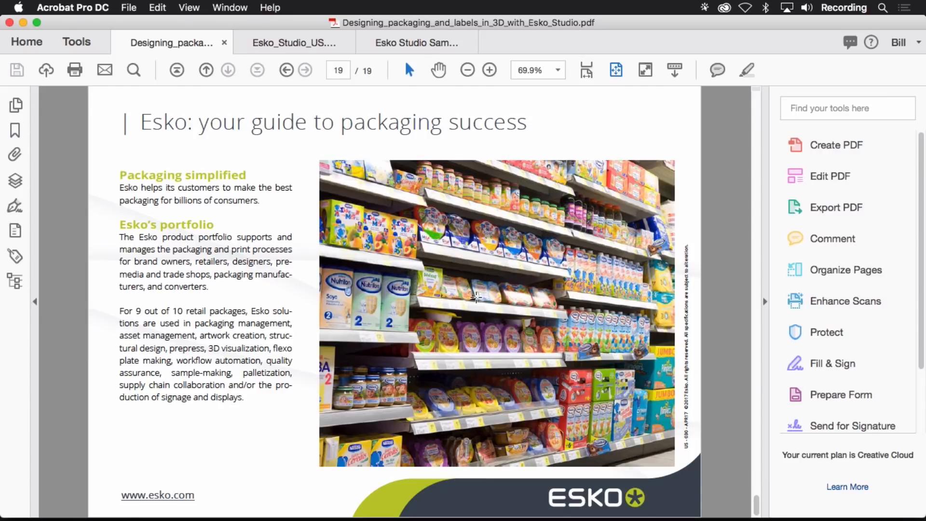
- View Esko_Studio_US.pdf, open Esko Studio Sample.pdf, and orbit and zoom the 3D Pastabene pouch to inspect its back
left_click(295, 43)
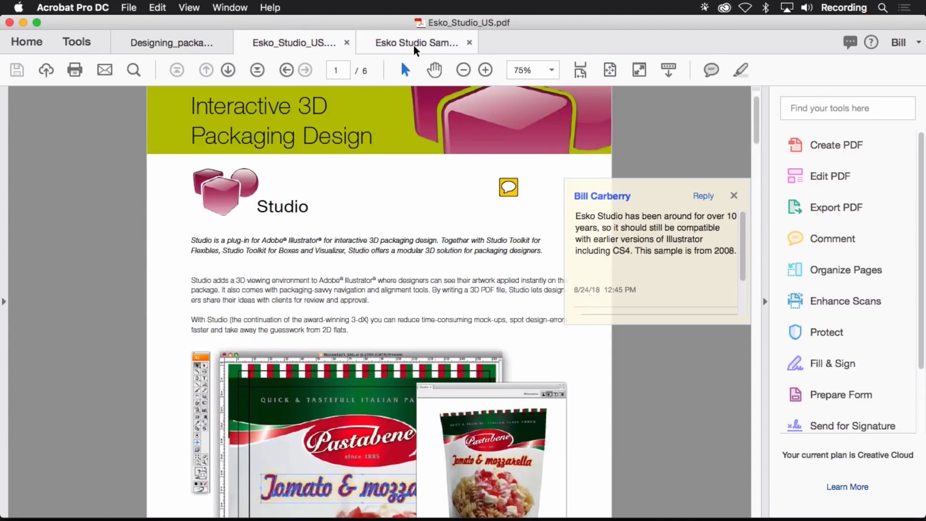
left_click(413, 44)
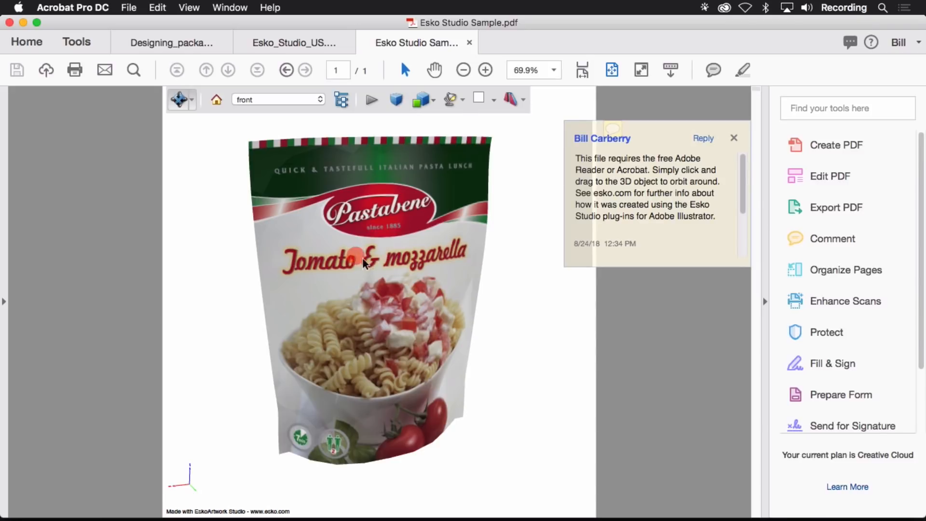
left_click_drag(349, 252, 368, 227)
left_click_drag(355, 258, 450, 262)
left_click_drag(372, 283, 408, 337)
scroll(407, 338, "up", 10)
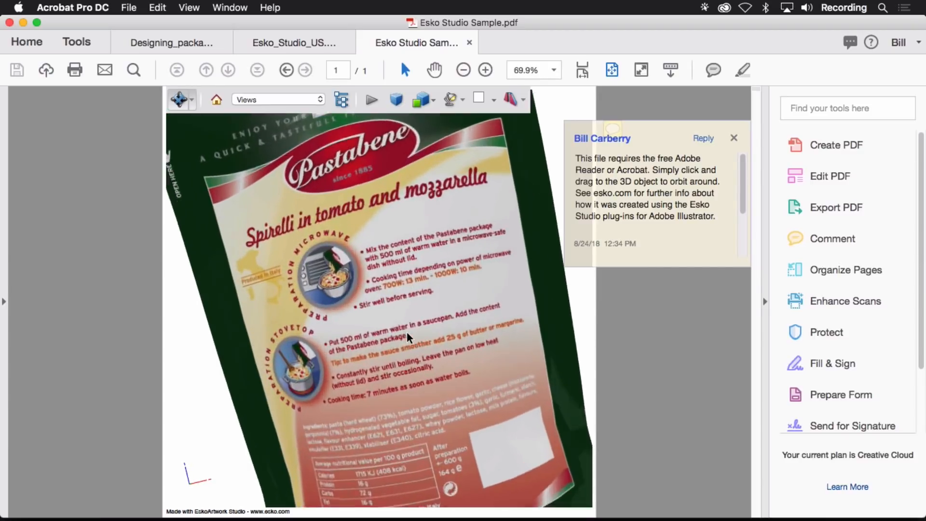
scroll(408, 338, "down", 10)
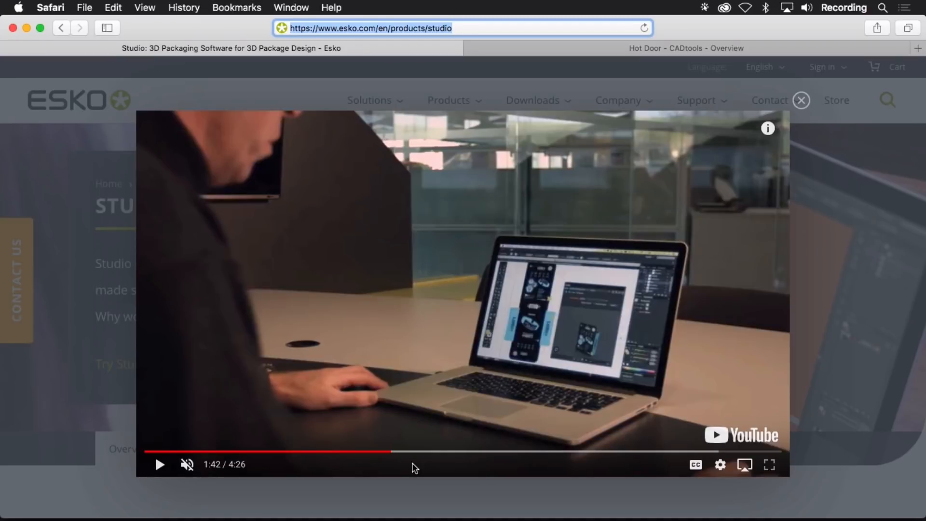
- Switch to Safari and skim the Esko Studio product video from about 1:52 through to 4:09, examining its packaging workflow
left_click(415, 452)
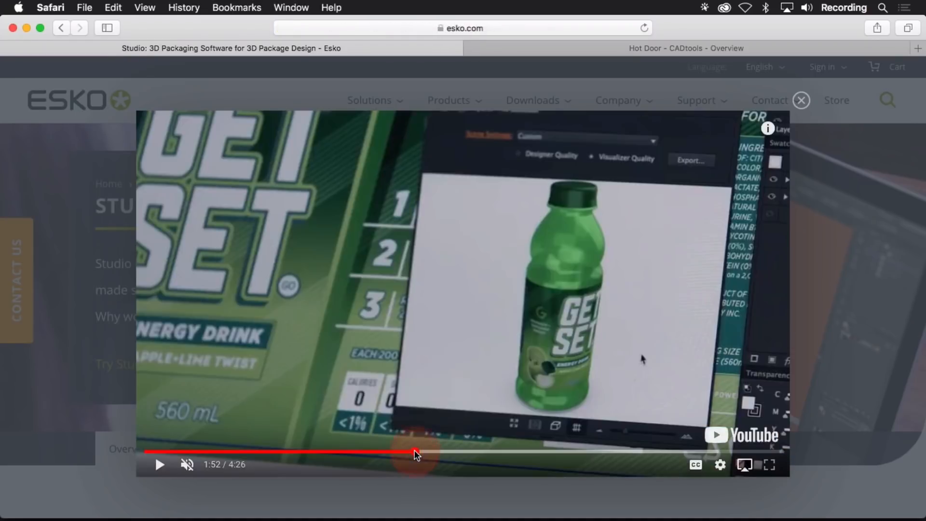
left_click(473, 451)
left_click(523, 451)
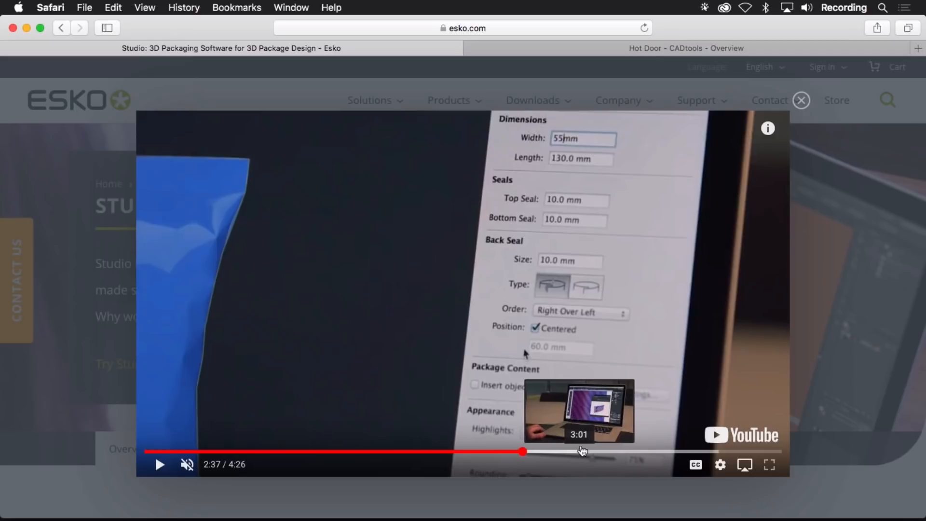
left_click(581, 452)
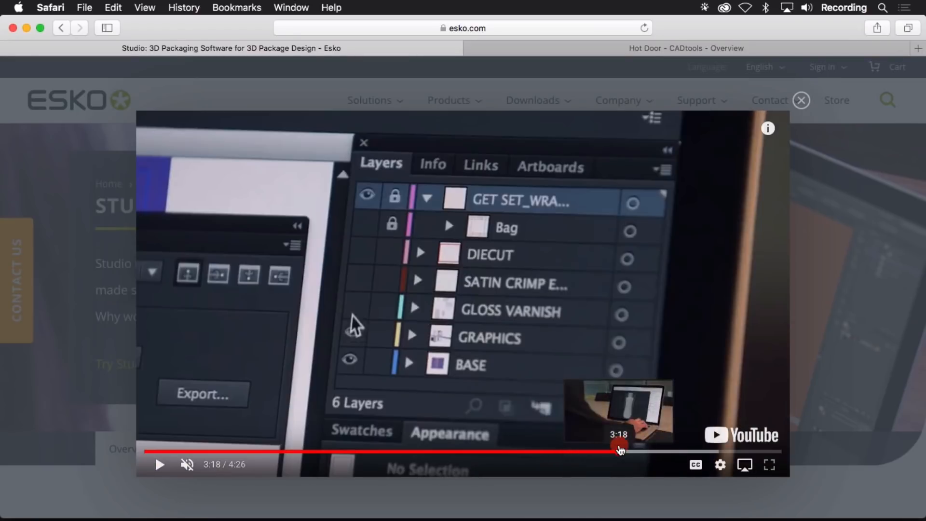
left_click(618, 452)
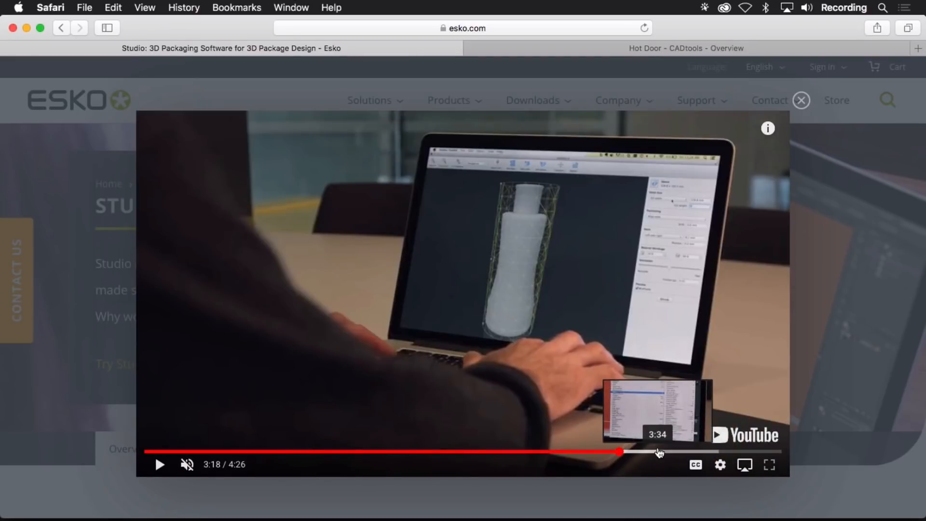
left_click(659, 451)
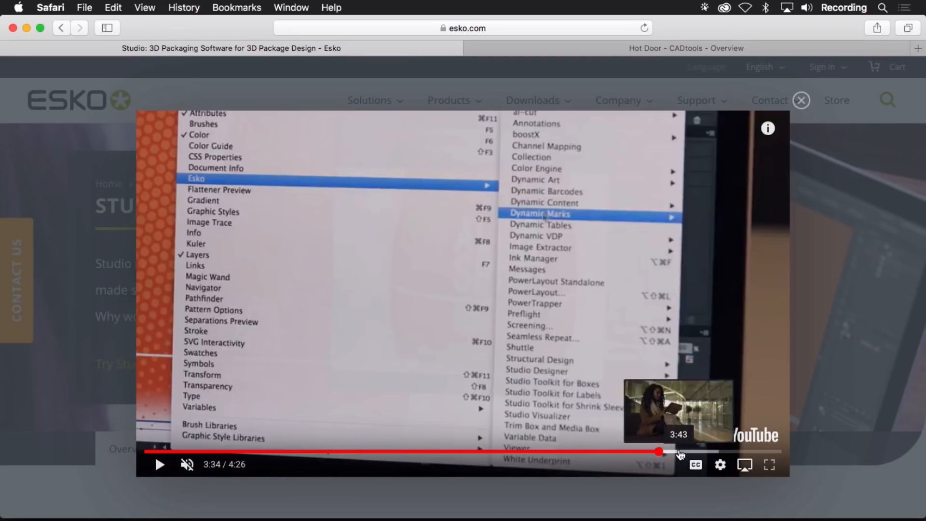
left_click(679, 451)
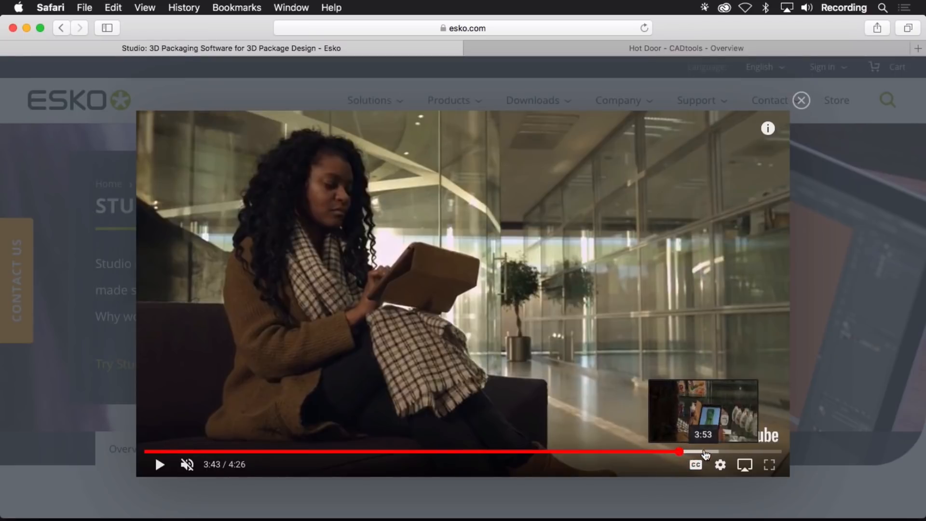
left_click(707, 452)
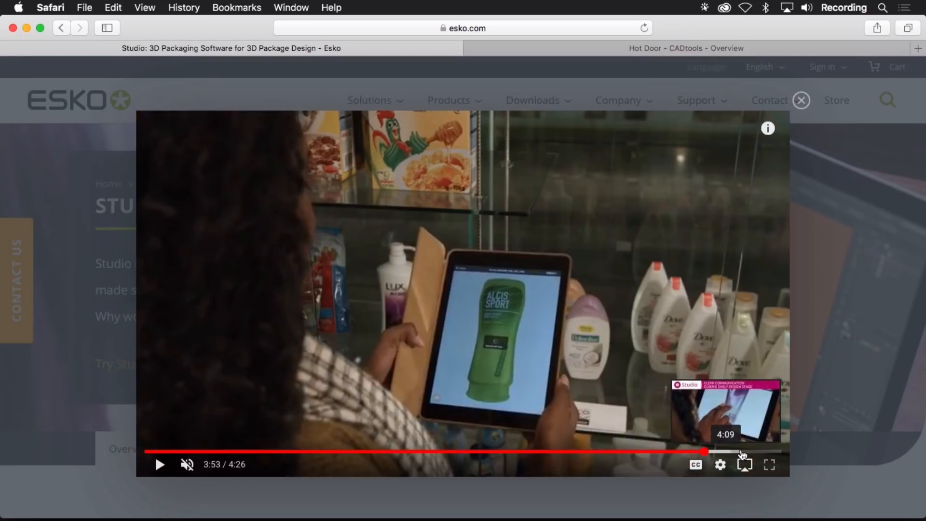
left_click(741, 451)
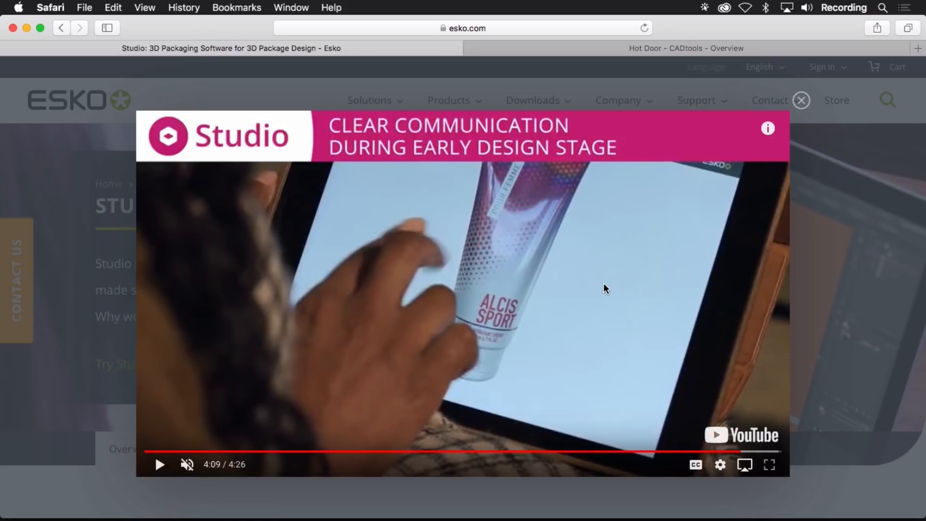
- Open the Hot Door CADtools overview page and read through its new features, dimensioning, labelling and precision transform tools
left_click(652, 48)
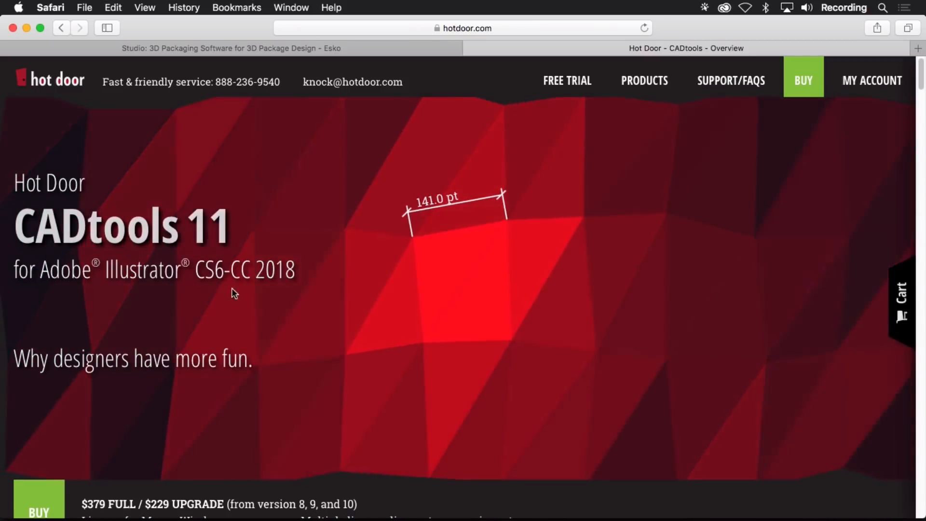
scroll(451, 232, "down", 1)
scroll(452, 232, "down", 10)
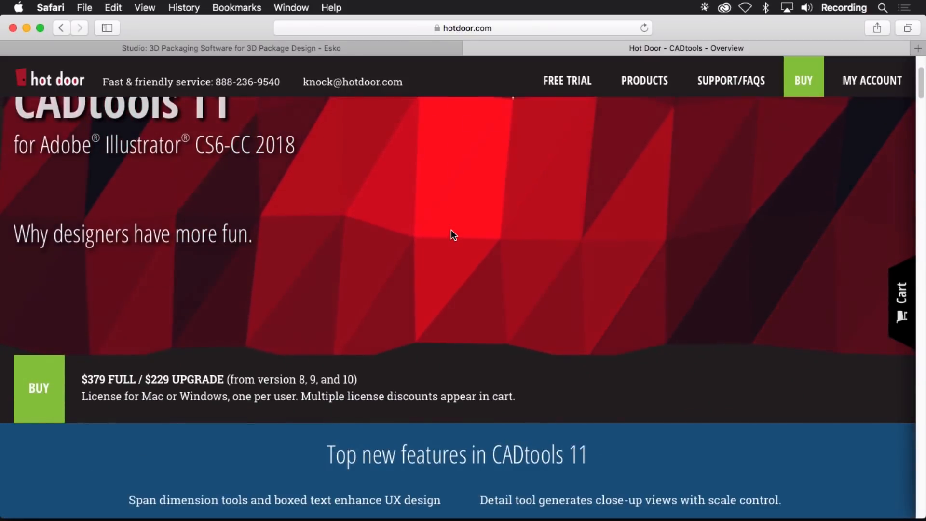
scroll(450, 229, "down", 10)
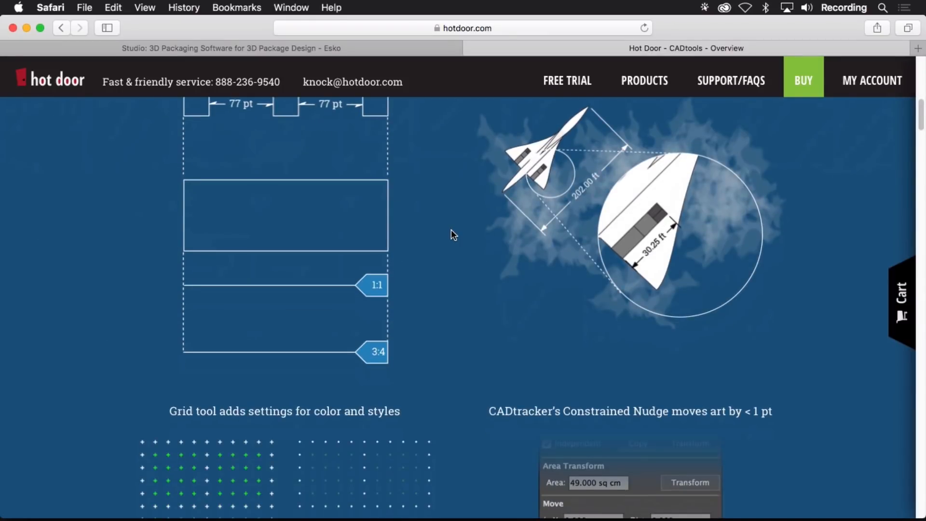
scroll(450, 231, "down", 15)
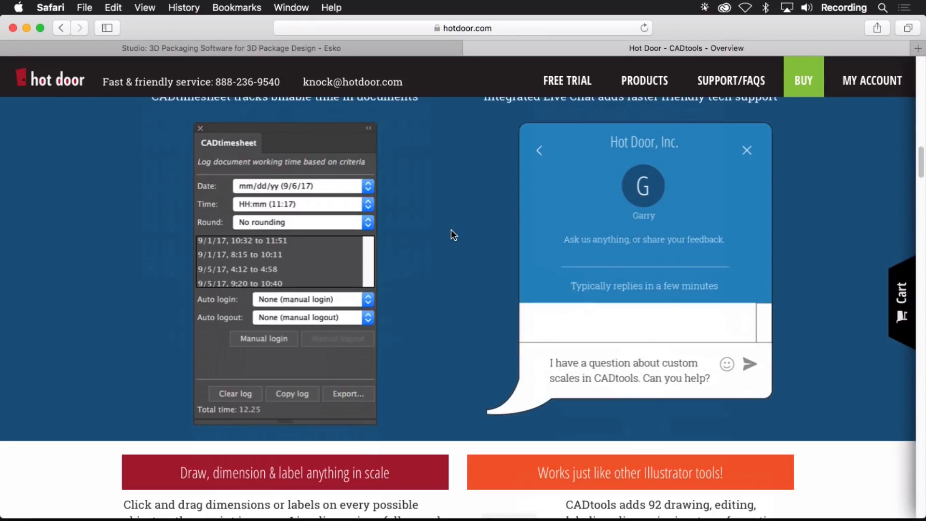
scroll(451, 230, "down", 1)
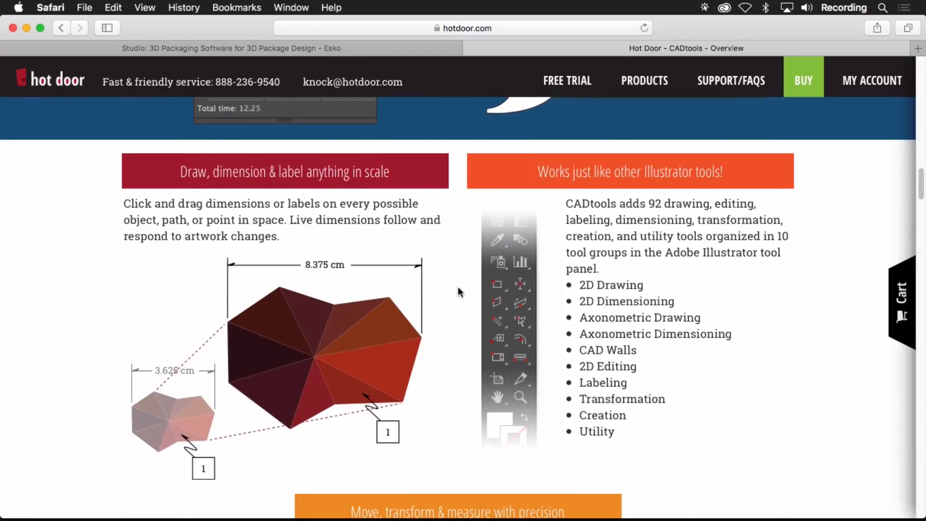
scroll(458, 288, "down", 8)
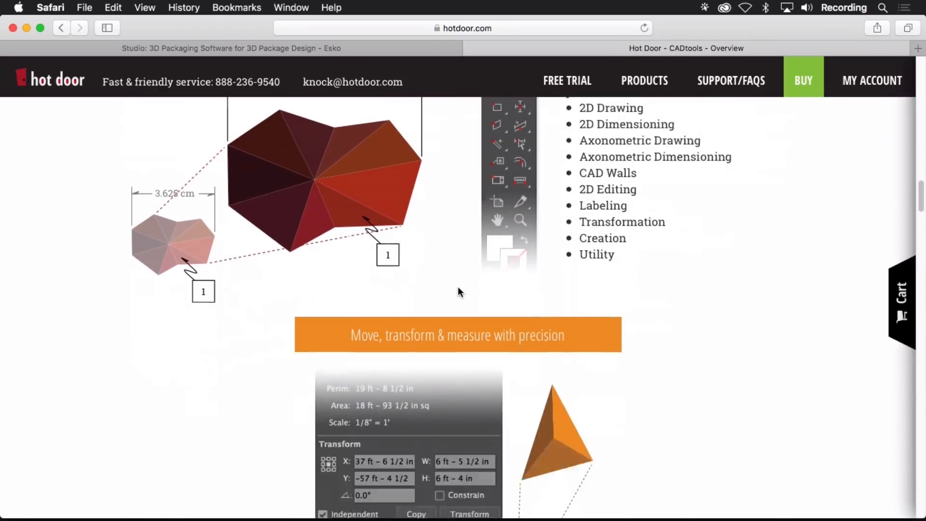
scroll(458, 291, "down", 8)
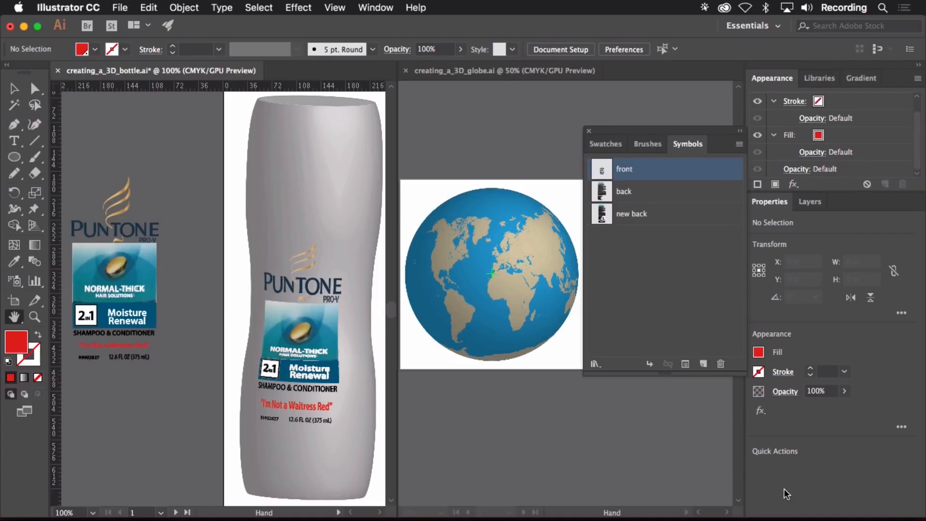